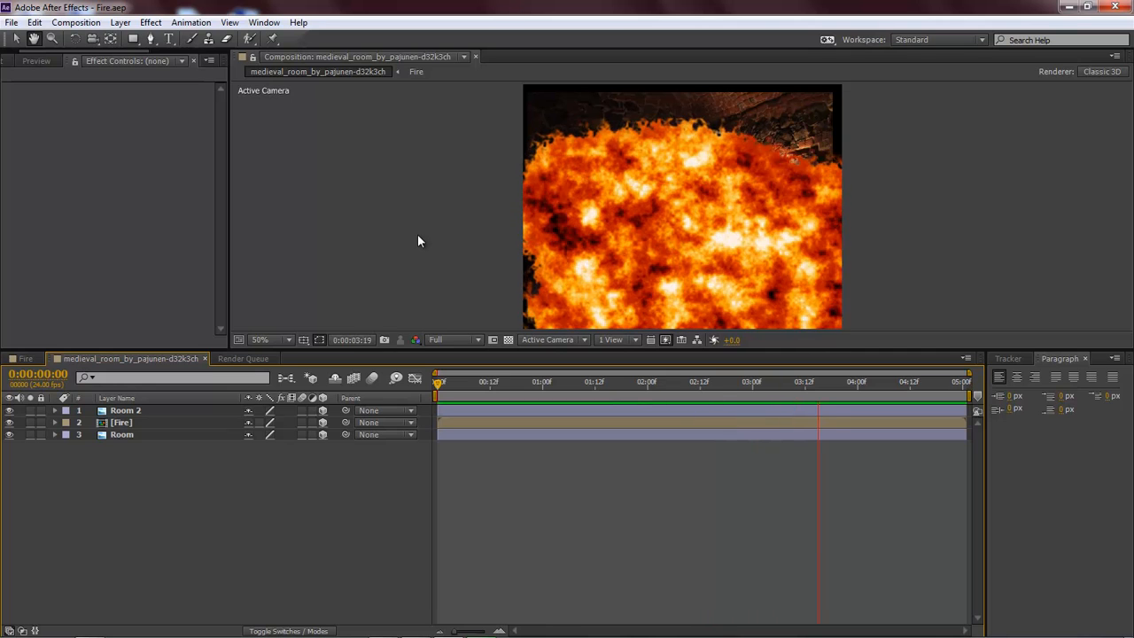
- Create a 900 x 690 px composition named Fire Ball at 24 fps with a duration of 0:00:05:01
{"action": "key", "text": "space"}
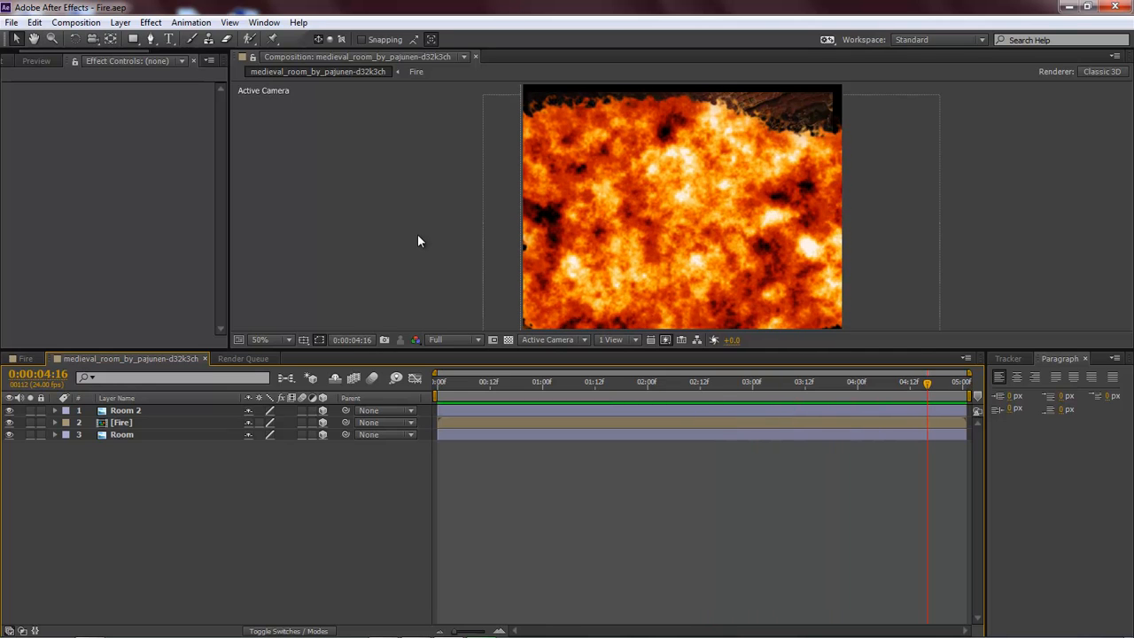
{"action": "key", "text": "ctrl+n"}
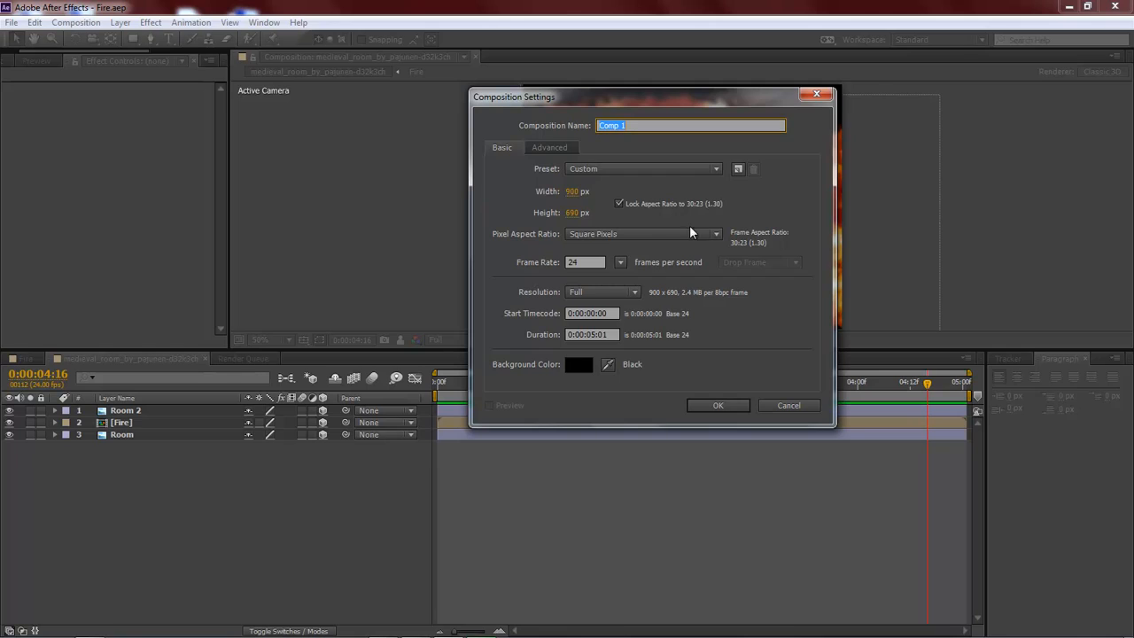
{"action": "type", "text": "Fire Ball"}
{"action": "left_click_drag", "start_coordinate": [691, 105], "coordinate": [705, 174]}
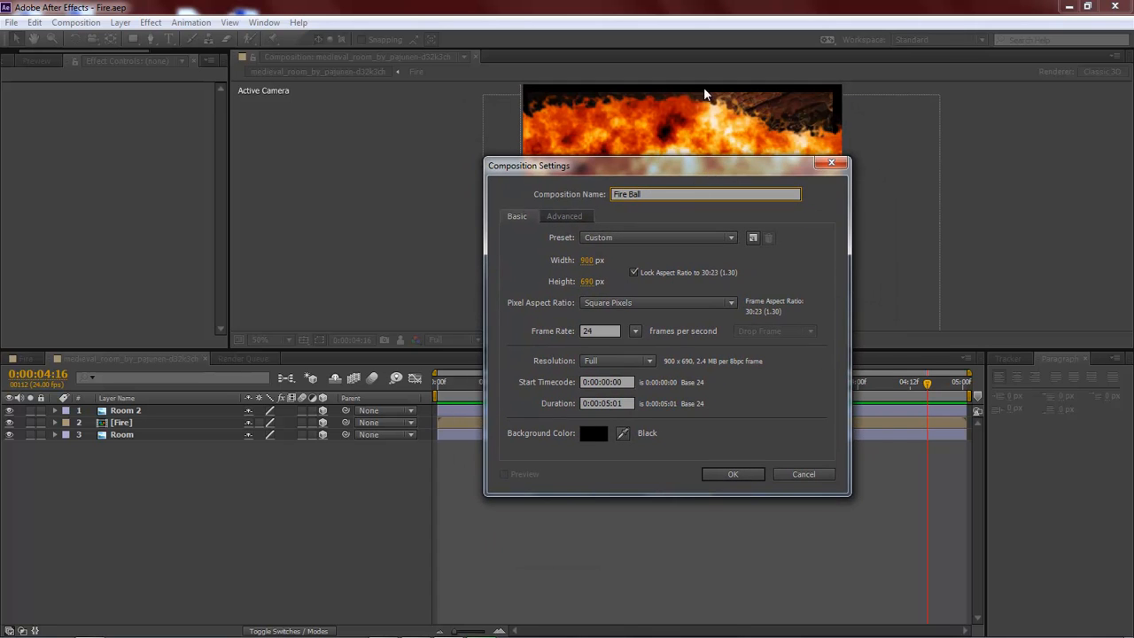
{"action": "left_click_drag", "start_coordinate": [696, 171], "coordinate": [683, 114]}
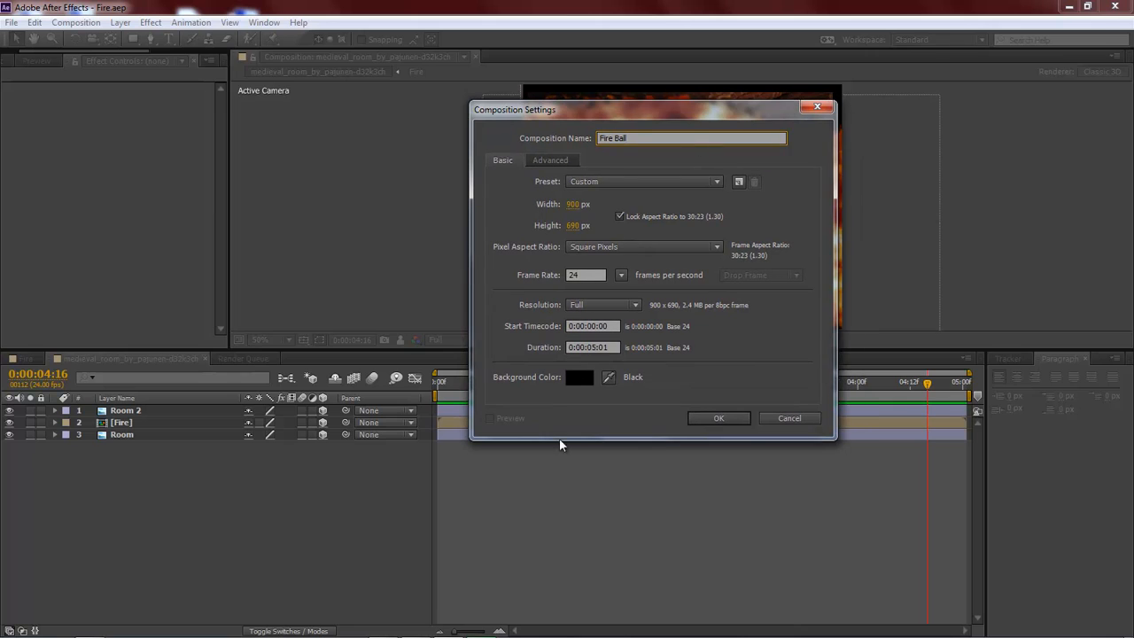
{"action": "left_click", "coordinate": [720, 419]}
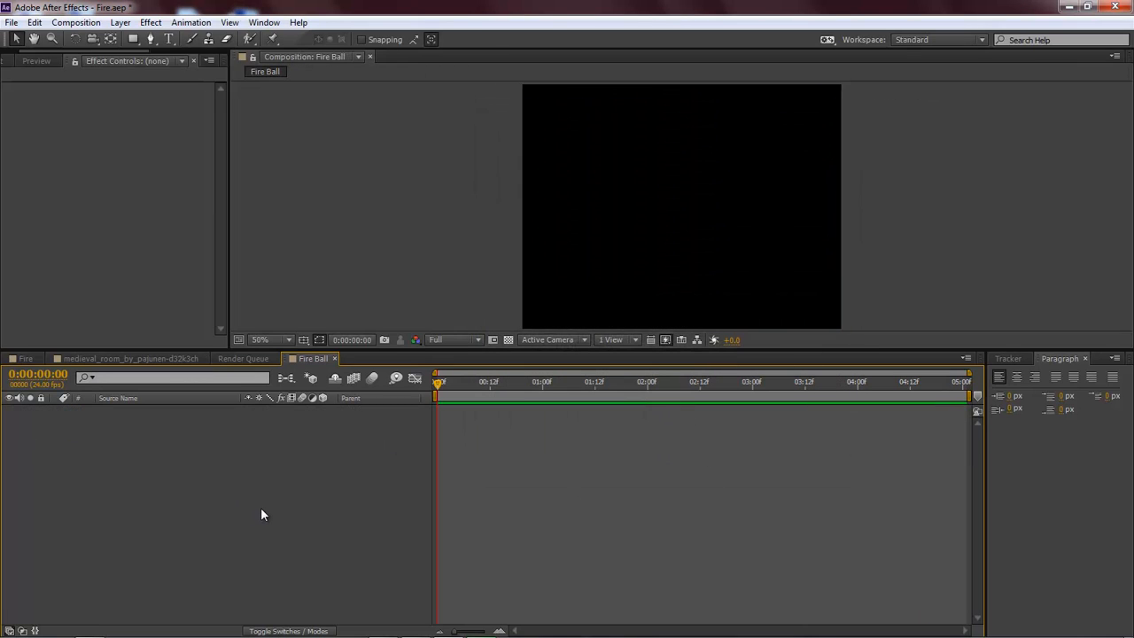
- Add a blue 900 x 690 px solid layer named Fire to the Fire Ball composition
{"action": "left_click", "coordinate": [120, 22]}
{"action": "mouse_move", "coordinate": [156, 39]}
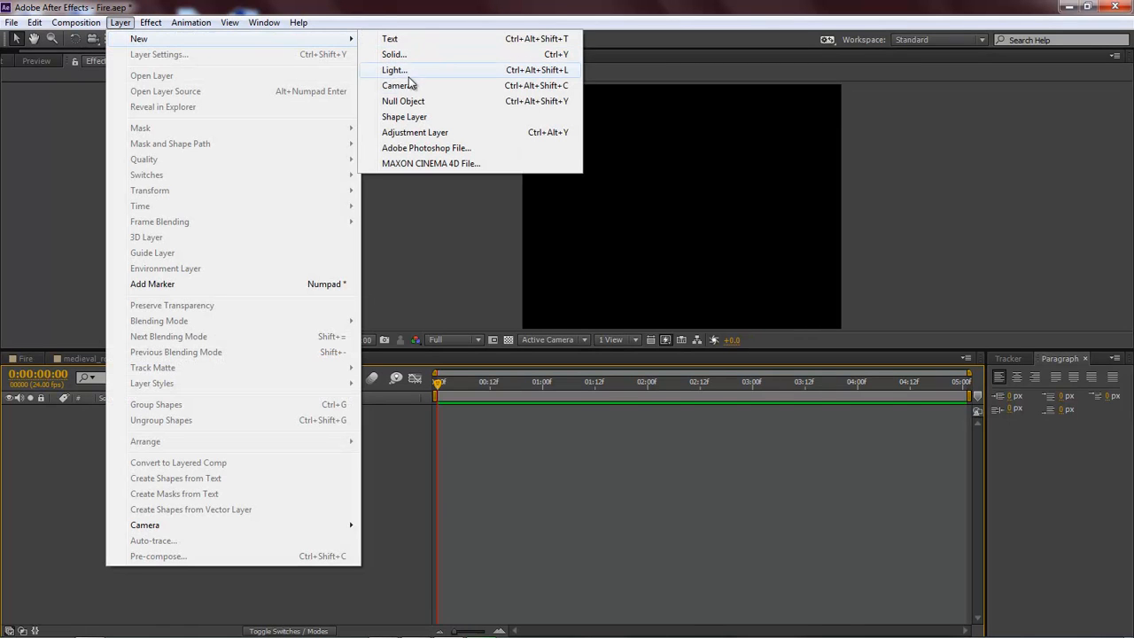
{"action": "left_click", "coordinate": [408, 56]}
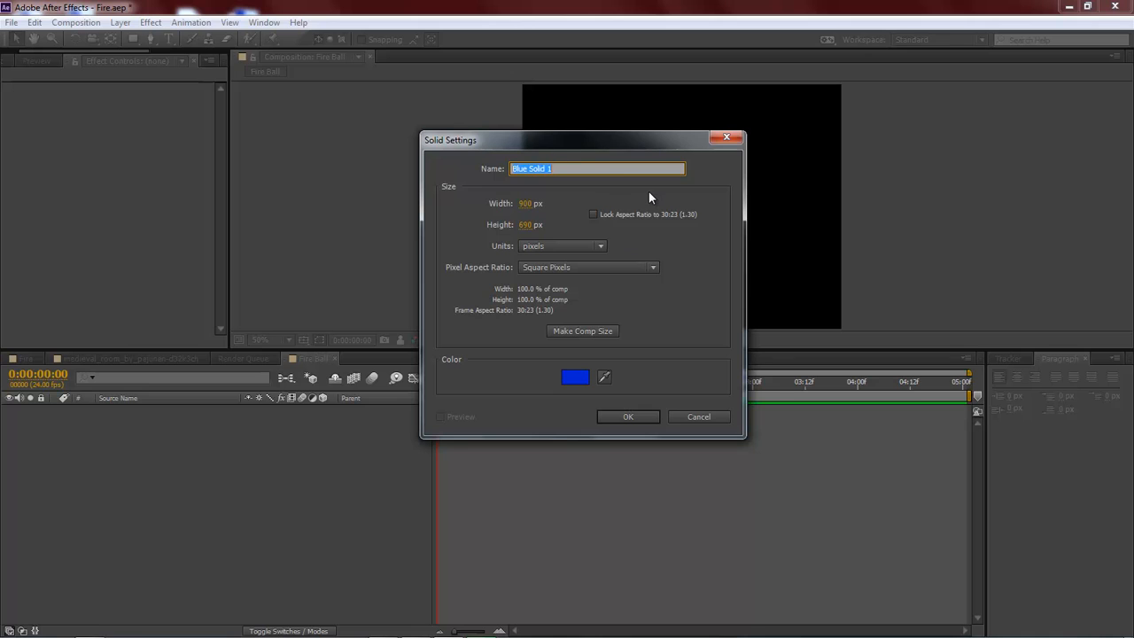
{"action": "type", "text": "Fire"}
{"action": "left_click", "coordinate": [658, 418]}
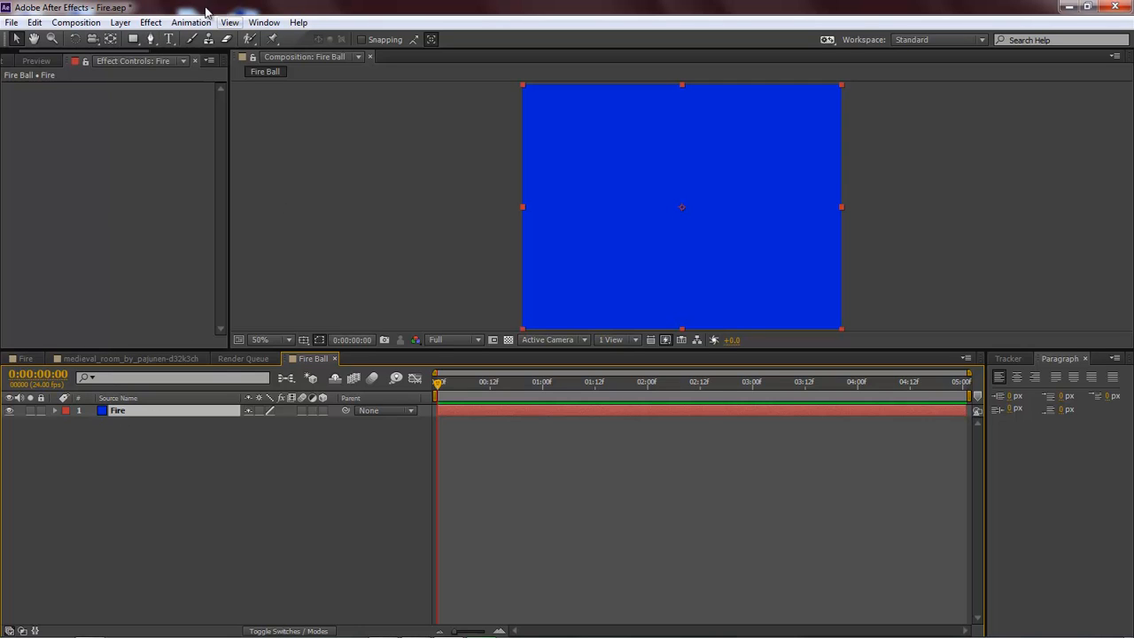
- Draw a closed, curved blob-shaped mask on the upper middle of the Fire solid with the Pen tool
{"action": "left_click", "coordinate": [151, 40]}
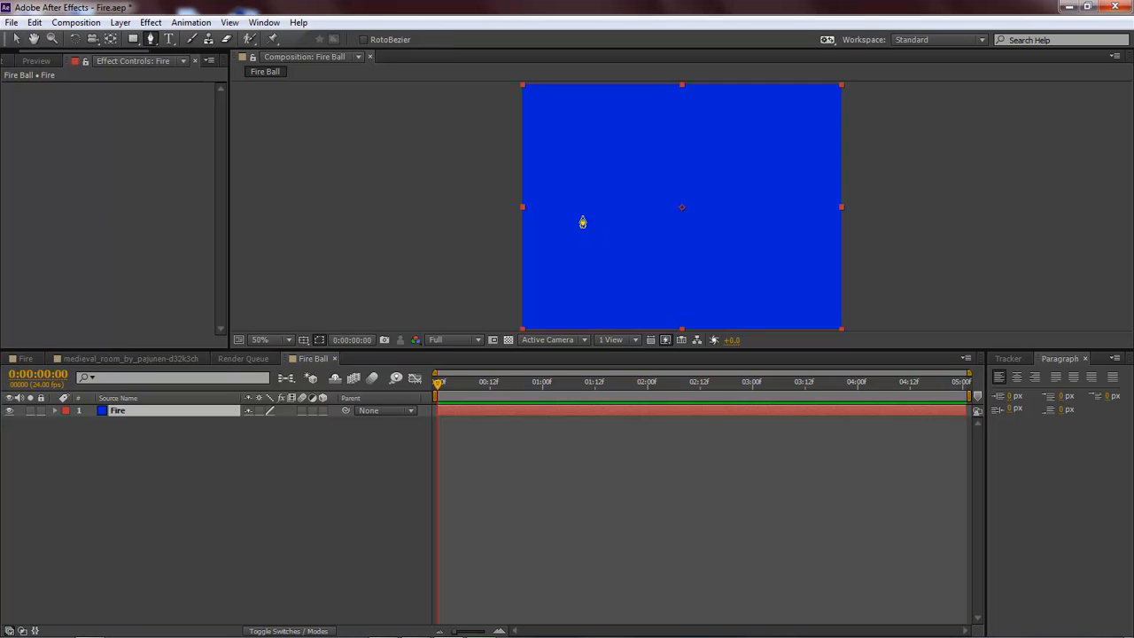
{"action": "left_click", "coordinate": [600, 135]}
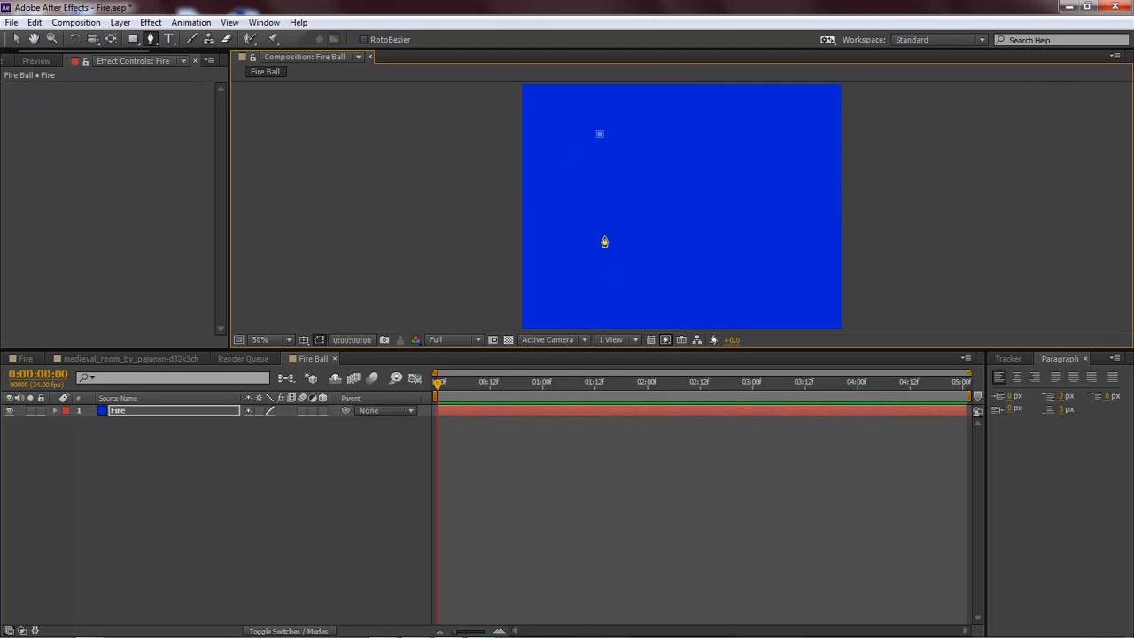
{"action": "left_click_drag", "start_coordinate": [603, 202], "coordinate": [693, 233]}
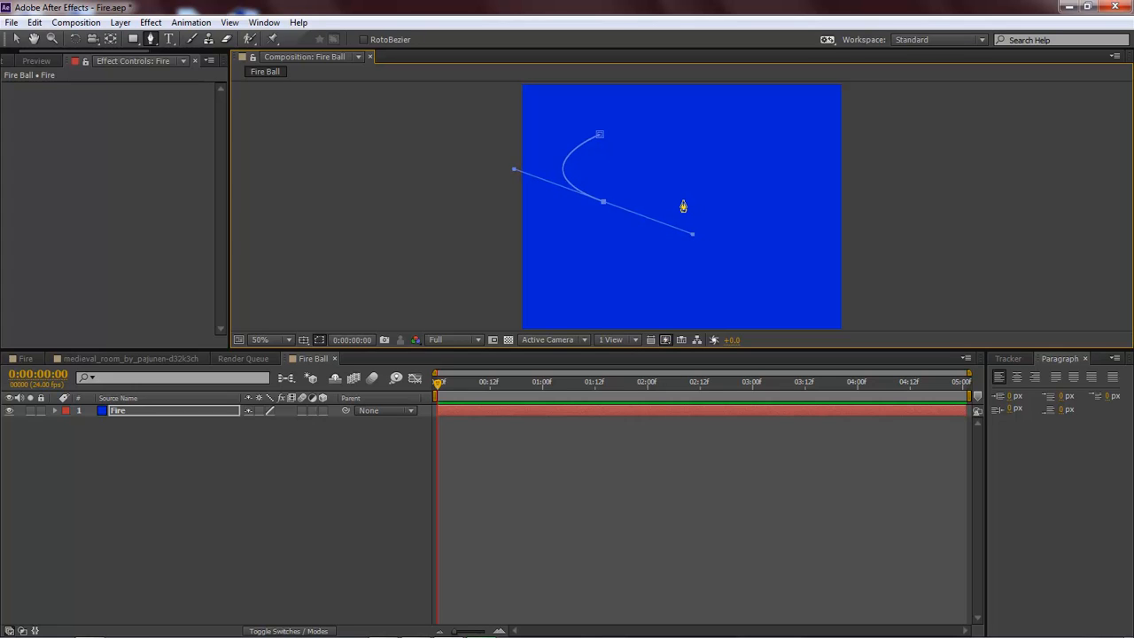
{"action": "left_click", "coordinate": [687, 200]}
{"action": "left_click_drag", "start_coordinate": [716, 154], "coordinate": [670, 140]}
{"action": "left_click_drag", "start_coordinate": [599, 134], "coordinate": [602, 140]}
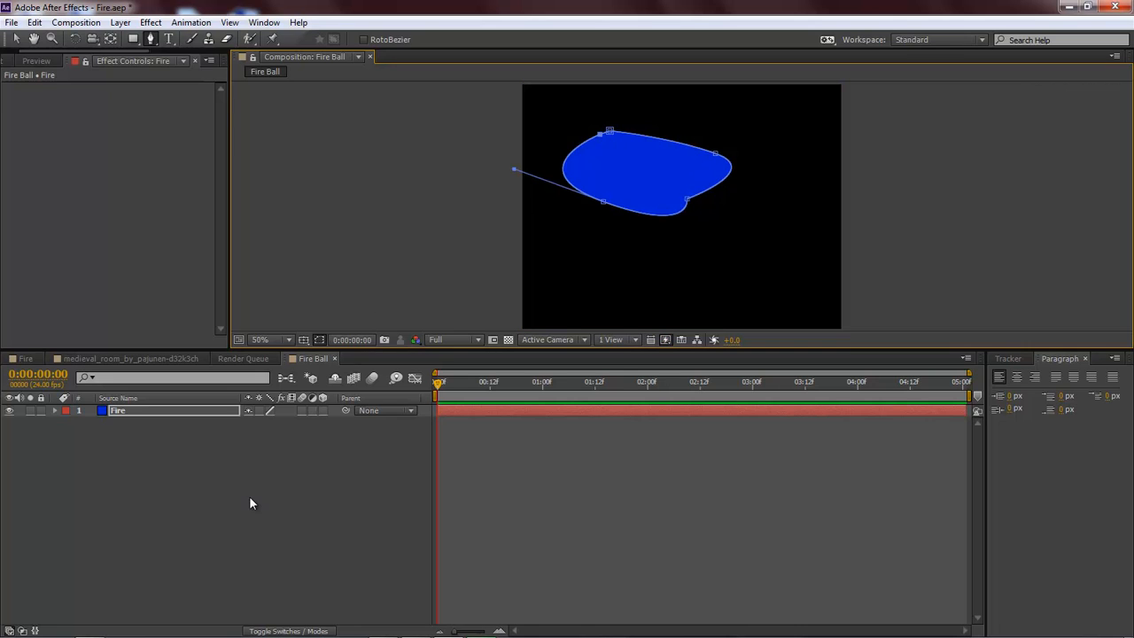
- Move the masked Fire layer slightly down and to the right in the frame
{"action": "left_click", "coordinate": [117, 414]}
{"action": "left_click", "coordinate": [15, 39]}
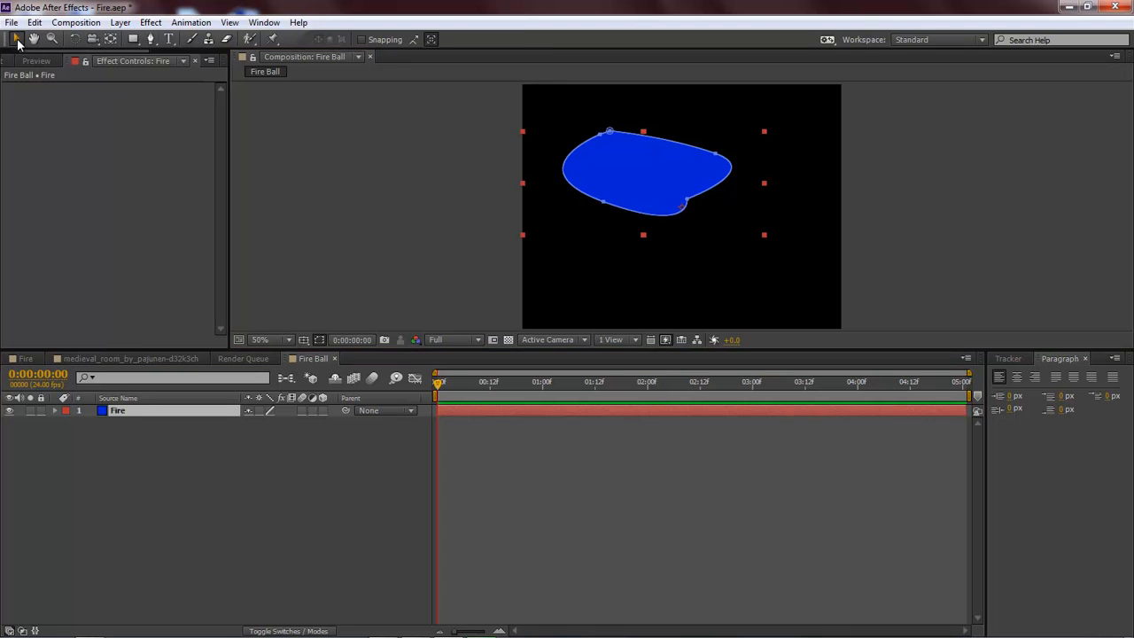
{"action": "left_click", "coordinate": [629, 180]}
{"action": "mouse_move", "coordinate": [639, 169]}
{"action": "left_mouse_down"}
{"action": "mouse_move", "coordinate": [709, 218]}
{"action": "mouse_move", "coordinate": [653, 169]}
{"action": "mouse_move", "coordinate": [647, 179]}
{"action": "left_mouse_up"}
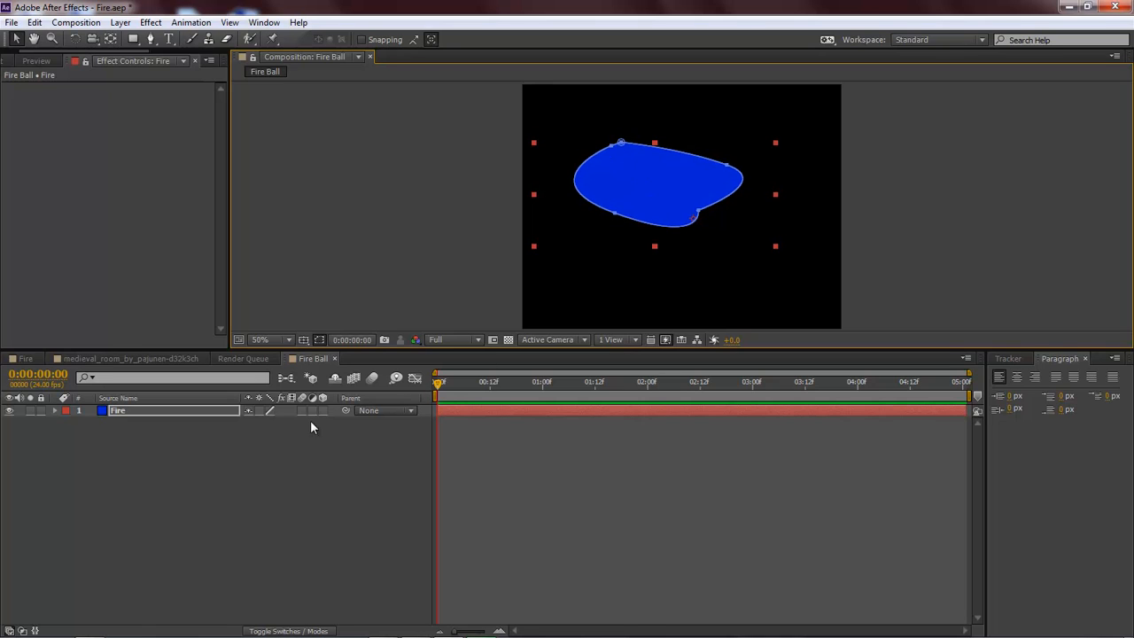
- Start animating the Mask Path of Mask 1 on the Fire layer with a keyframe at 0:00:00:12
{"action": "left_click", "coordinate": [55, 411]}
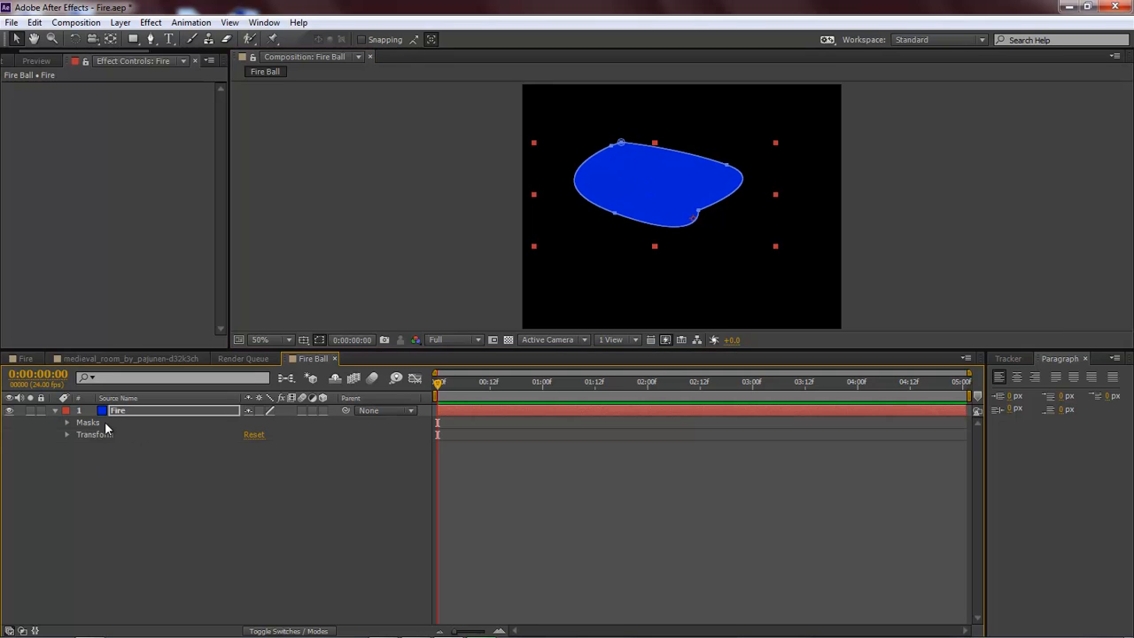
{"action": "left_click", "coordinate": [68, 423]}
{"action": "left_click", "coordinate": [79, 435]}
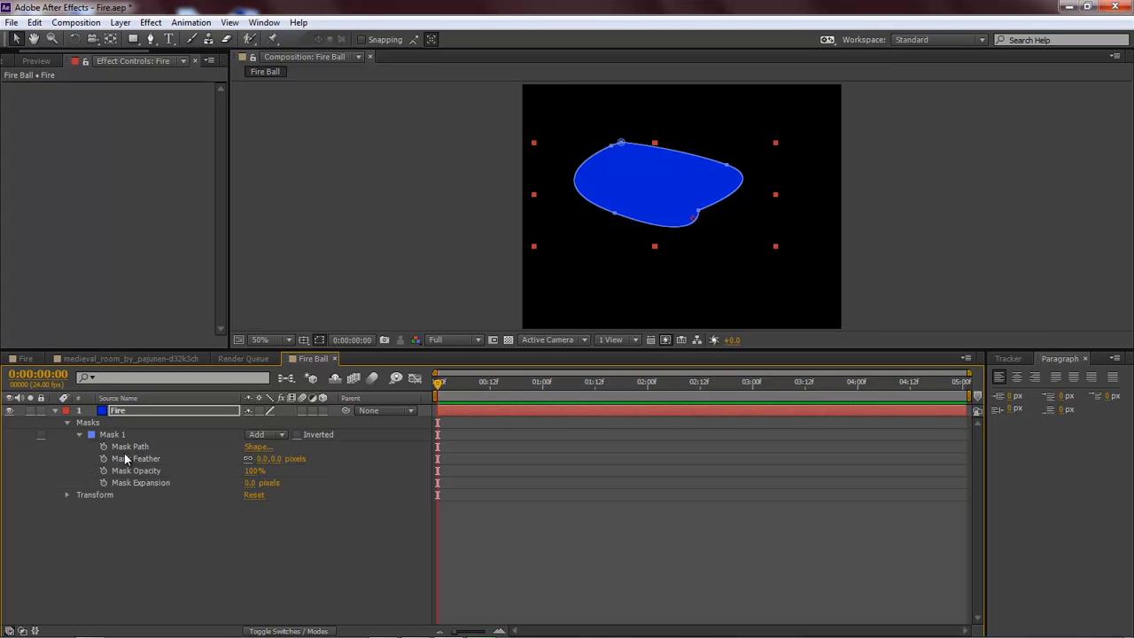
{"action": "left_click_drag", "start_coordinate": [438, 384], "coordinate": [486, 388]}
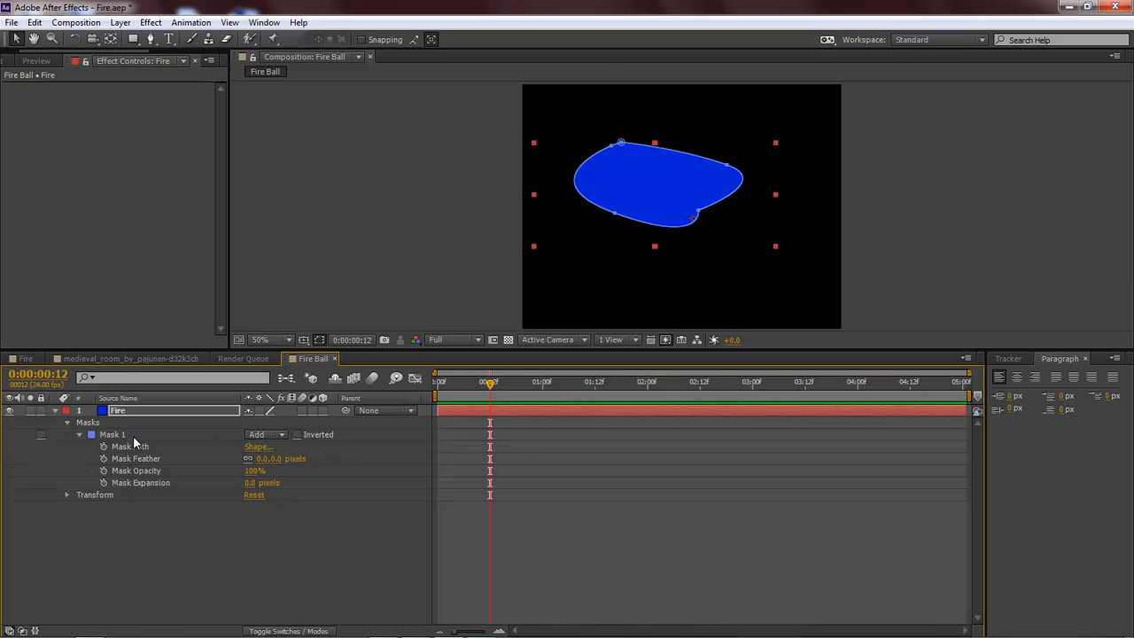
{"action": "left_click", "coordinate": [104, 447]}
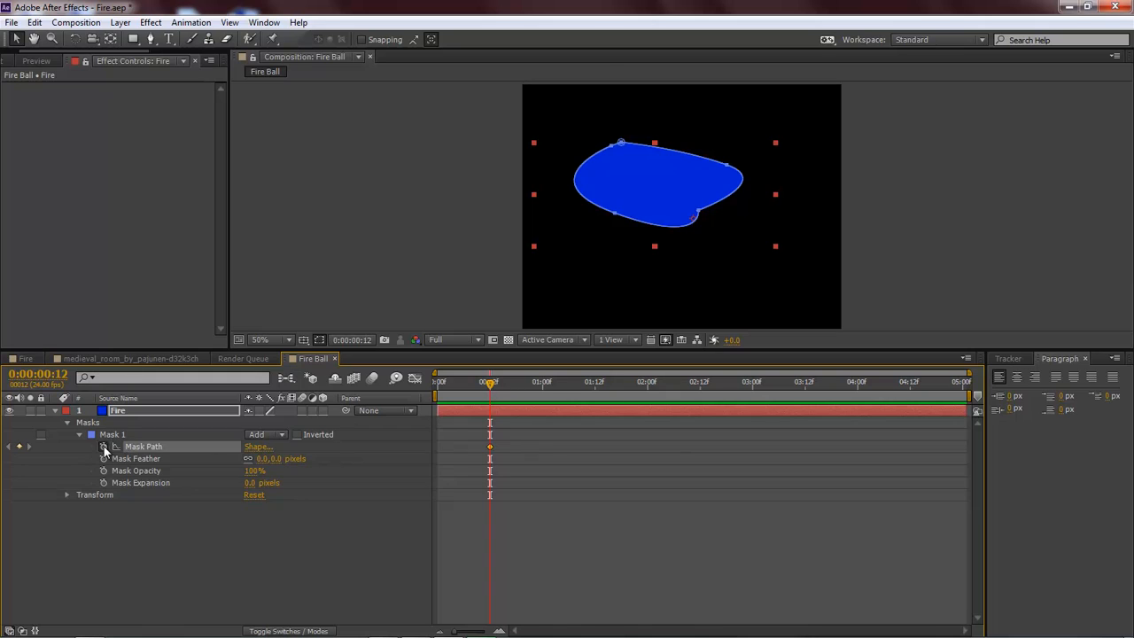
- Shift the Mask Path keyframe to 1 second and add another Mask Path keyframe at 0:00:00:12
{"action": "left_click", "coordinate": [620, 144]}
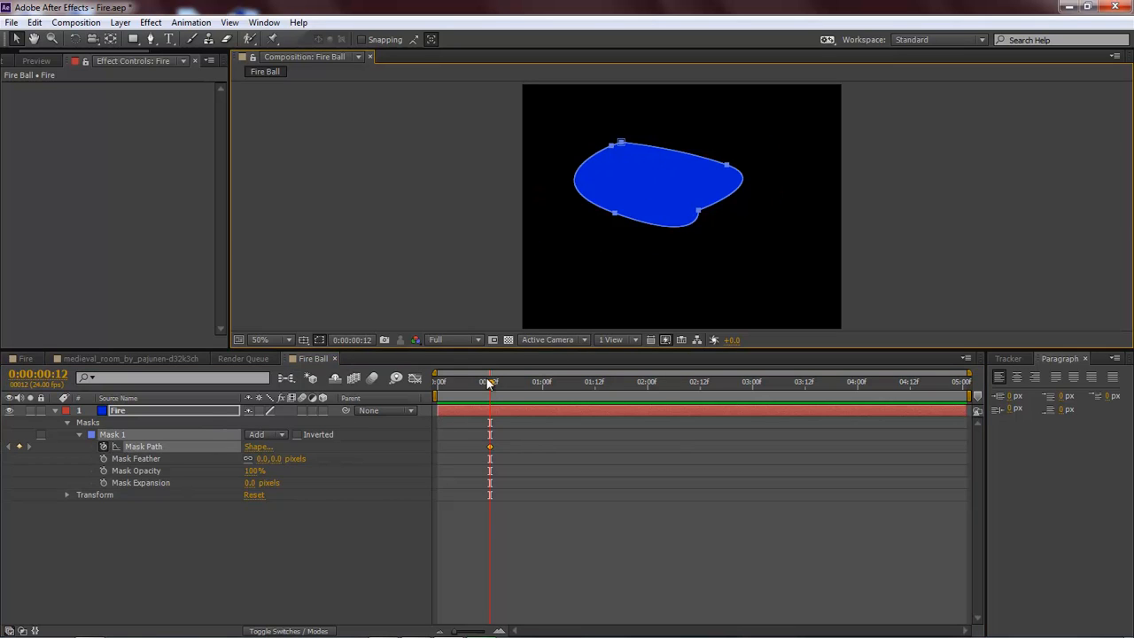
{"action": "left_click_drag", "start_coordinate": [492, 448], "coordinate": [542, 448]}
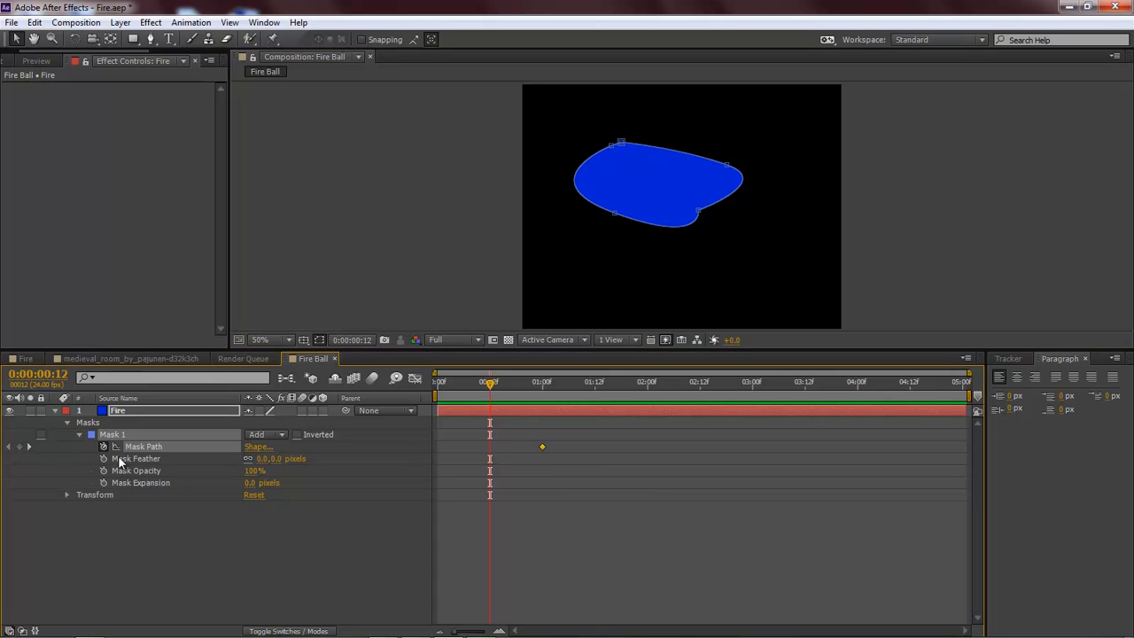
{"action": "left_click", "coordinate": [18, 447]}
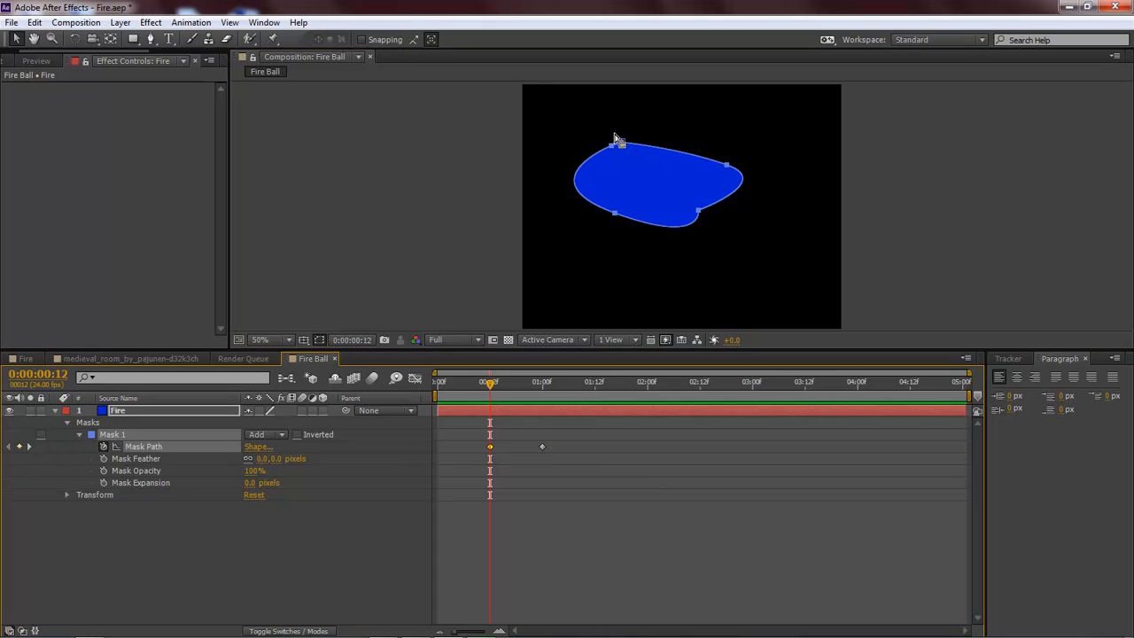
- At 0:00:00:12, pull the mask's left and bottom edges inward with the Pen tool, adding points where needed
{"action": "left_click", "coordinate": [639, 185]}
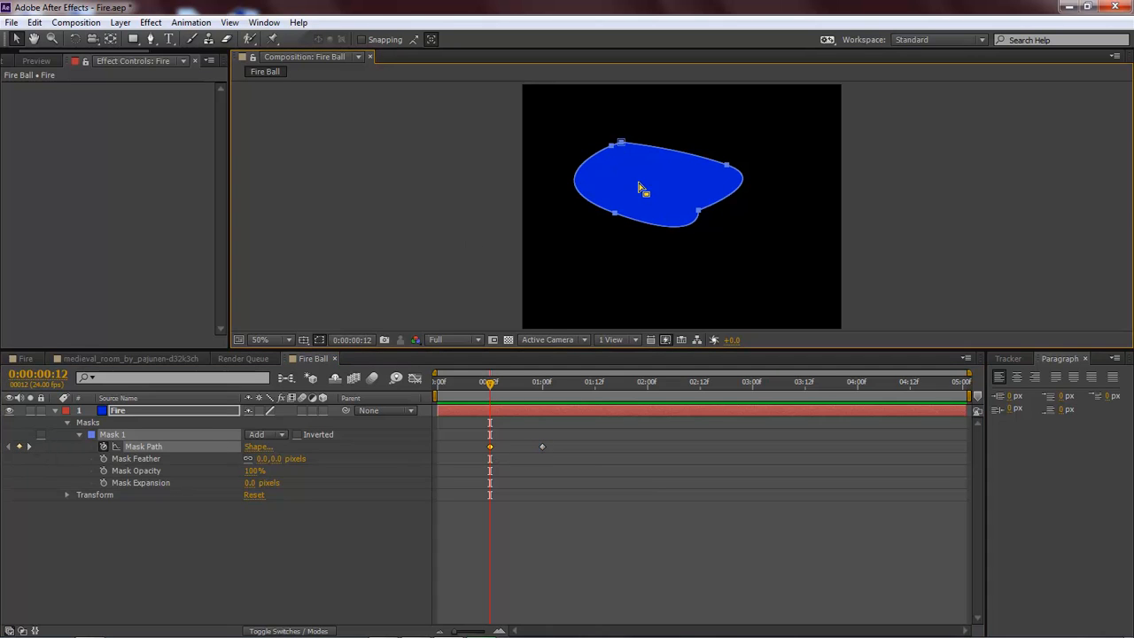
{"action": "left_click", "coordinate": [150, 41]}
{"action": "left_click_drag", "start_coordinate": [612, 147], "coordinate": [619, 176]}
{"action": "left_click_drag", "start_coordinate": [618, 217], "coordinate": [686, 218]}
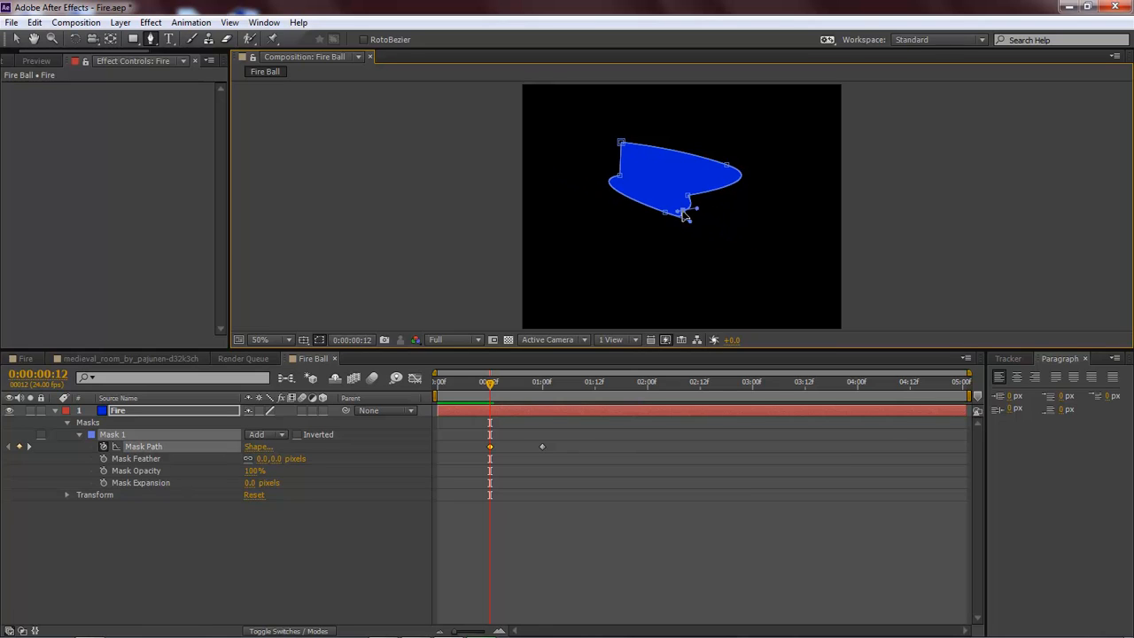
{"action": "left_click", "coordinate": [624, 196]}
{"action": "left_click_drag", "start_coordinate": [624, 196], "coordinate": [640, 190]}
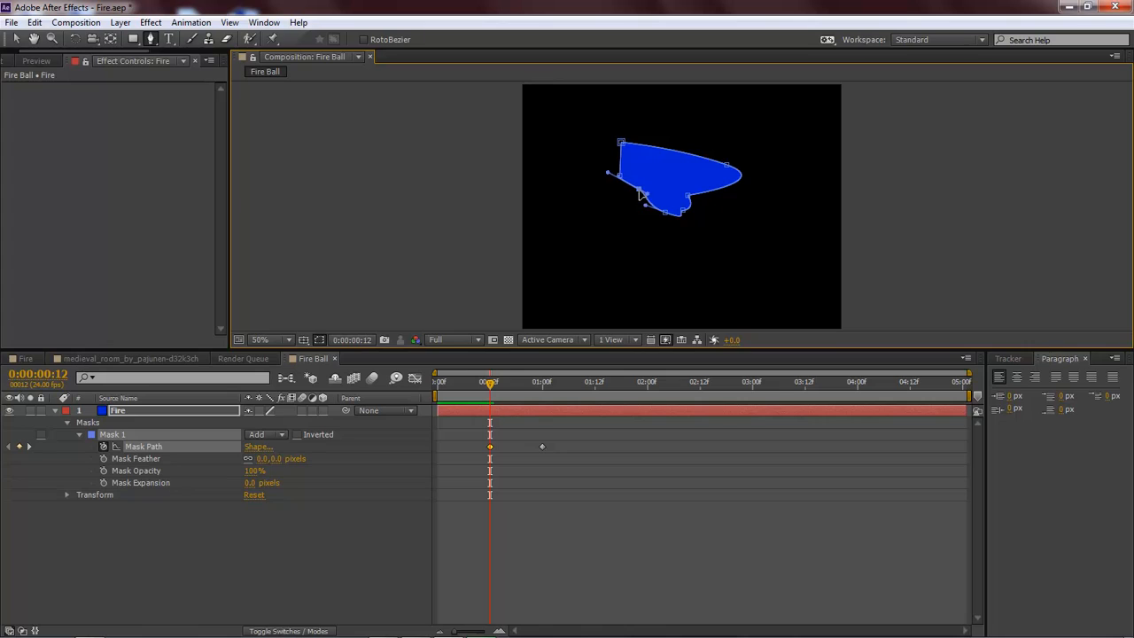
- Add points along the mask's upper, right and lower edges and pull them inward to narrow the shape
{"action": "left_click", "coordinate": [646, 146]}
{"action": "left_click_drag", "start_coordinate": [647, 148], "coordinate": [660, 193]}
{"action": "left_click", "coordinate": [692, 163]}
{"action": "left_click", "coordinate": [739, 179]}
{"action": "left_click", "coordinate": [707, 191]}
{"action": "left_click", "coordinate": [650, 208]}
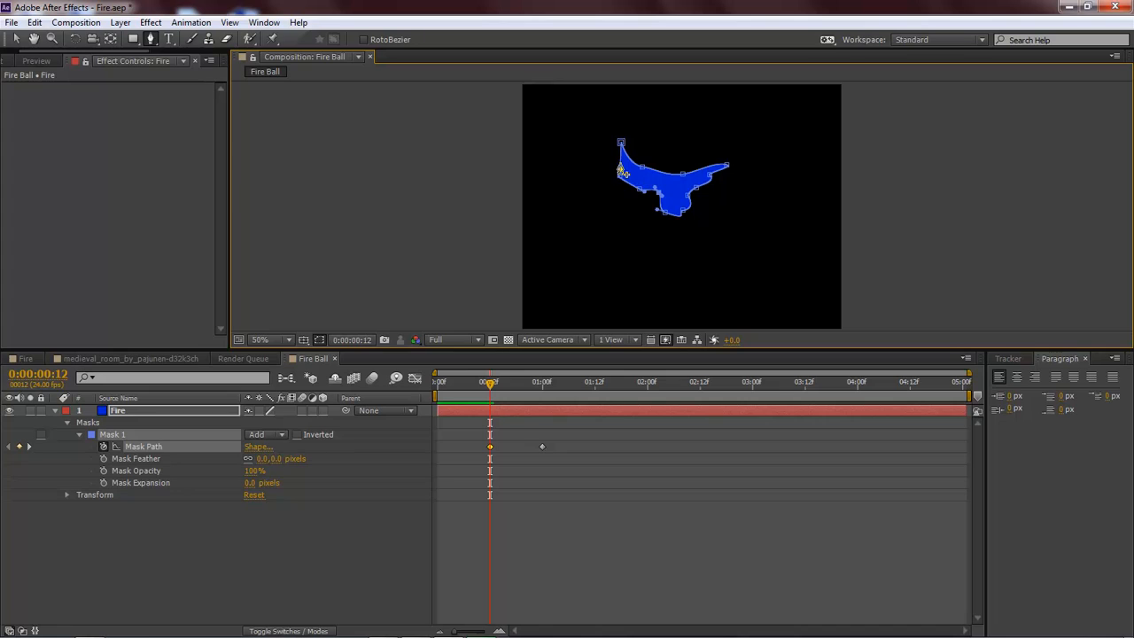
- Pull the remaining outer mask points toward the middle to form a small irregular shape at 0:00:00:12
{"action": "left_click_drag", "start_coordinate": [621, 143], "coordinate": [672, 201]}
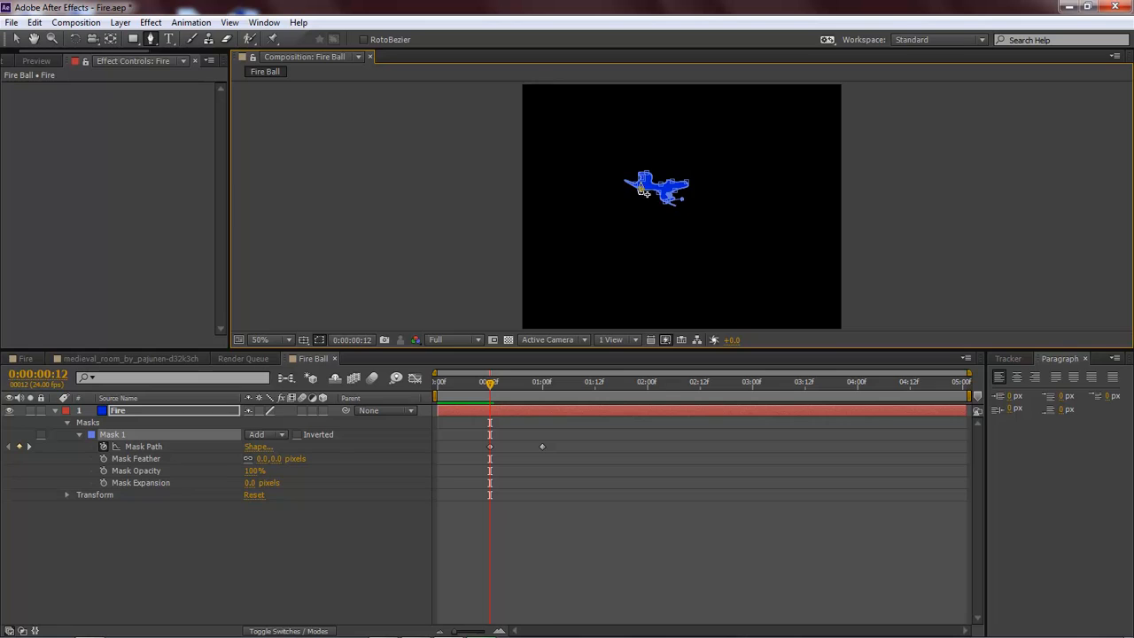
{"action": "left_click", "coordinate": [641, 188]}
{"action": "left_click", "coordinate": [633, 188]}
{"action": "left_click_drag", "start_coordinate": [629, 184], "coordinate": [644, 193]}
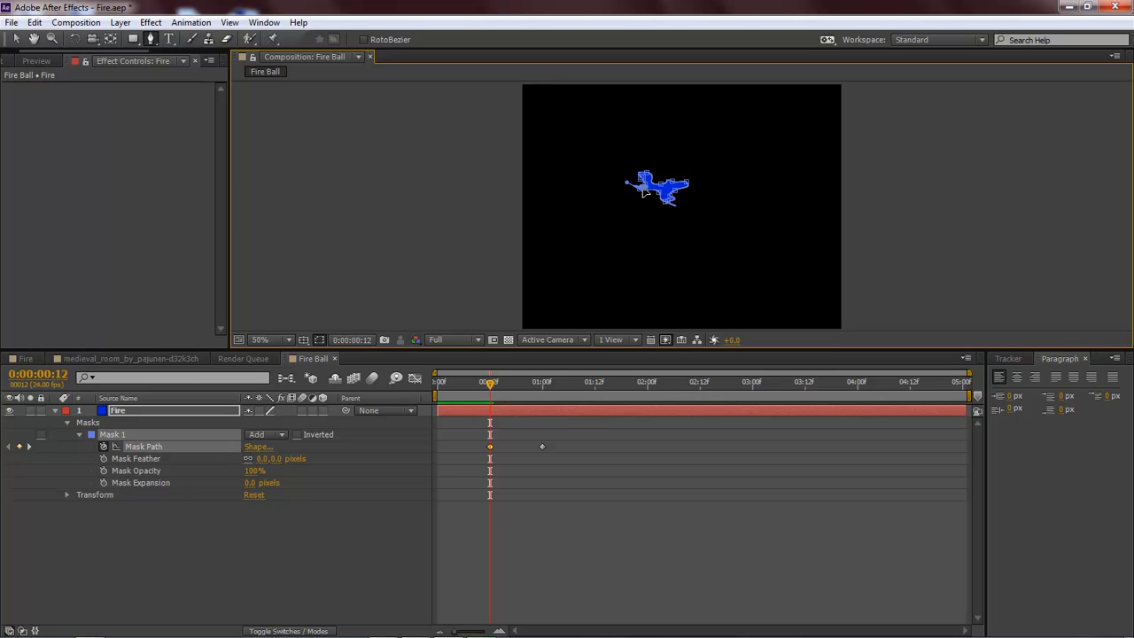
{"action": "left_click", "coordinate": [17, 39]}
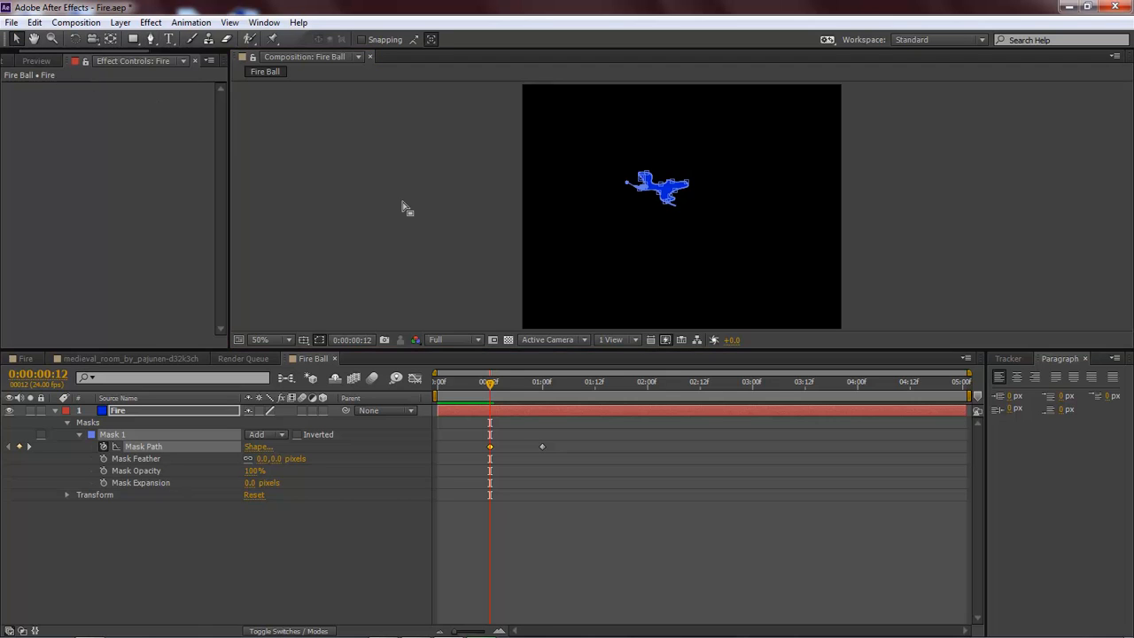
{"action": "left_click", "coordinate": [427, 258]}
- At 0:00:02:00, drag the mask points outward on all sides to enlarge the blob with the Pen tool
{"action": "key", "text": "Home"}
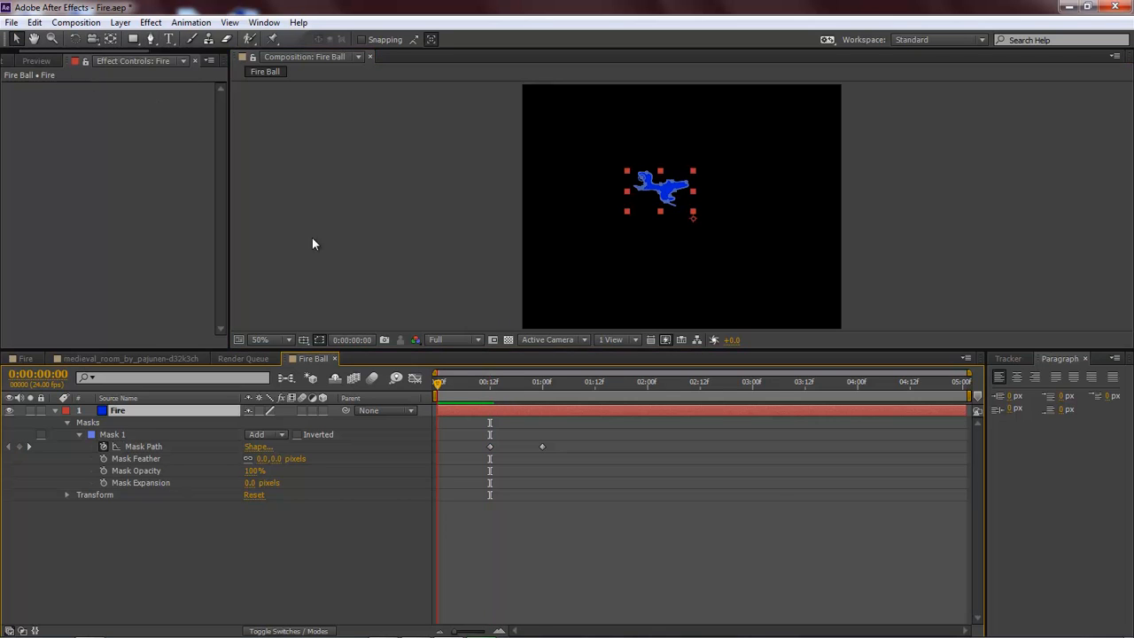
{"action": "left_click", "coordinate": [312, 213]}
{"action": "left_click_drag", "start_coordinate": [435, 374], "coordinate": [595, 390]}
{"action": "left_click", "coordinate": [640, 222]}
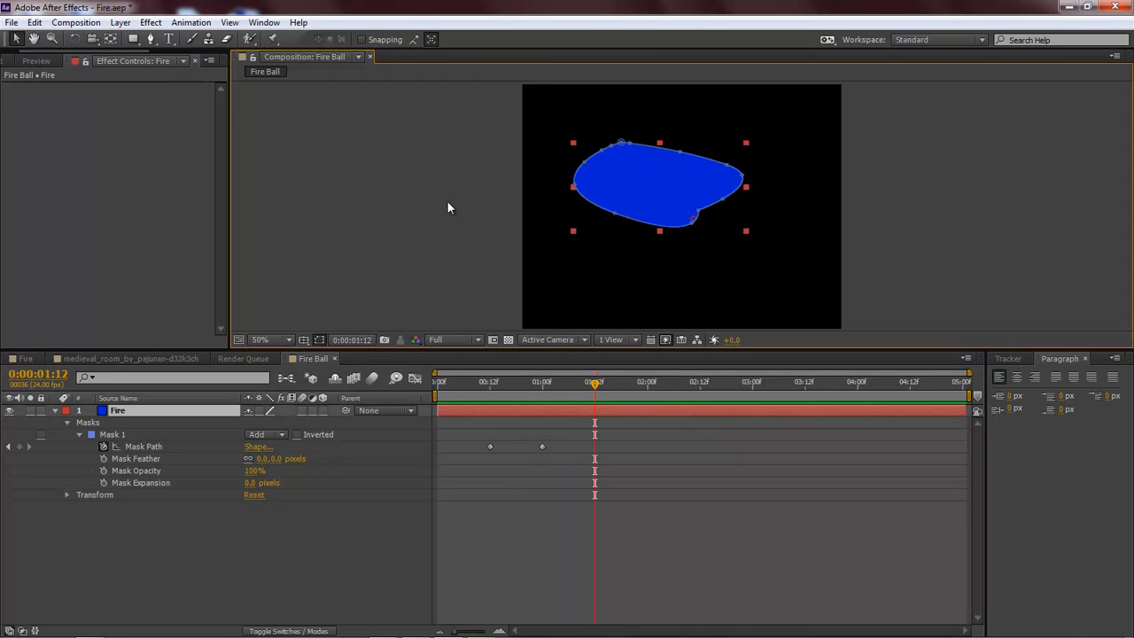
{"action": "left_click", "coordinate": [151, 39]}
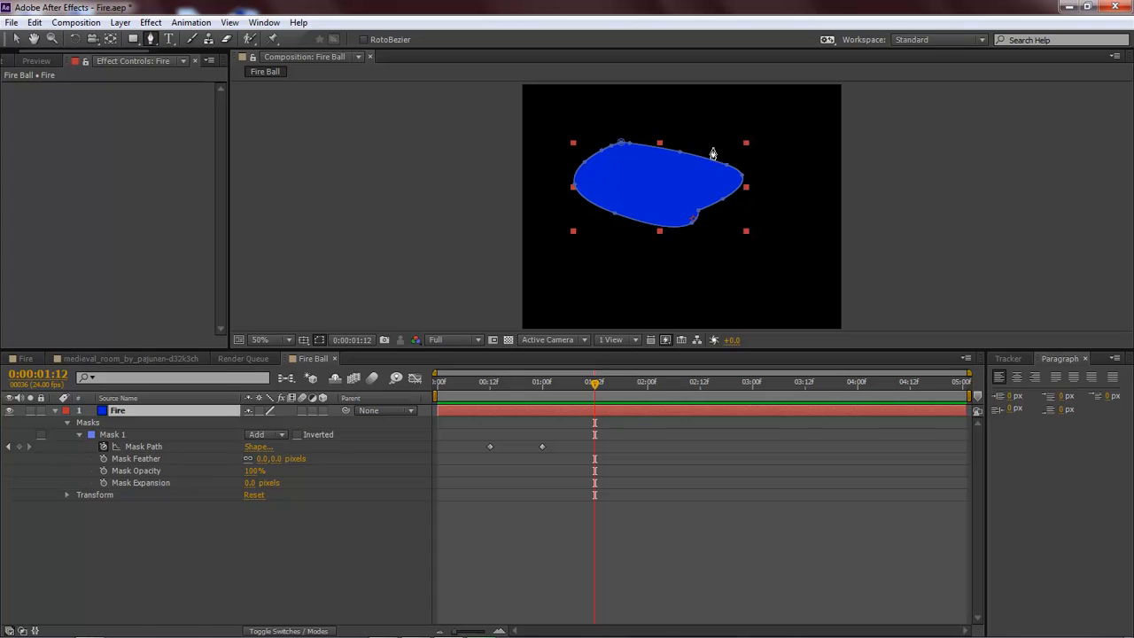
{"action": "left_click_drag", "start_coordinate": [595, 383], "coordinate": [875, 382]}
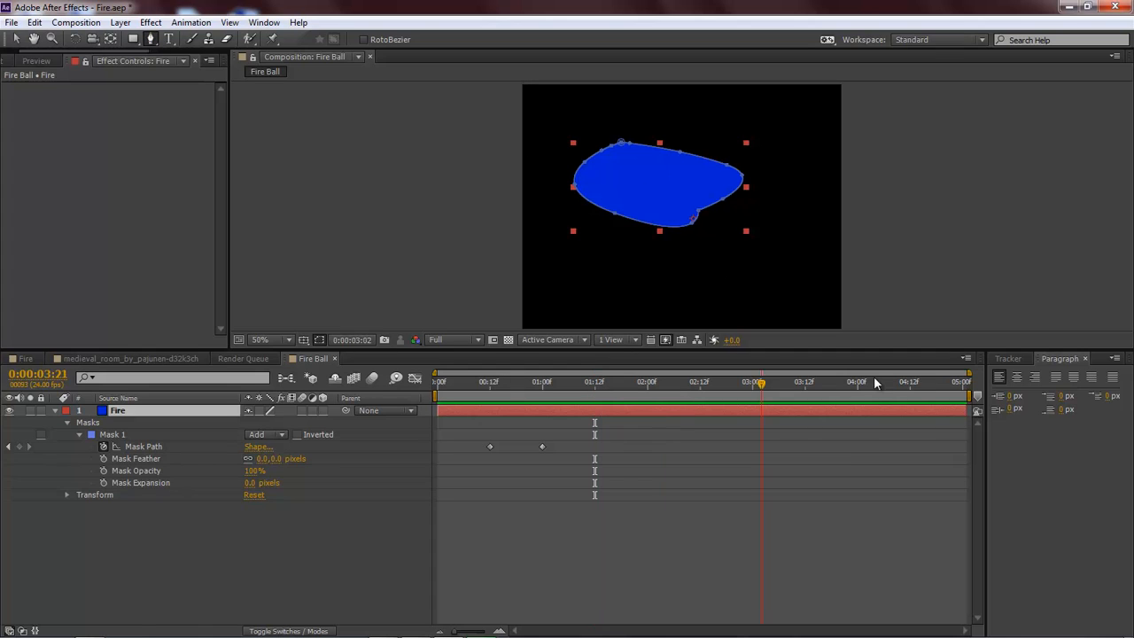
{"action": "mouse_move", "coordinate": [628, 381]}
{"action": "left_mouse_down"}
{"action": "mouse_move", "coordinate": [645, 381]}
{"action": "mouse_move", "coordinate": [599, 381]}
{"action": "mouse_move", "coordinate": [647, 380]}
{"action": "left_mouse_up"}
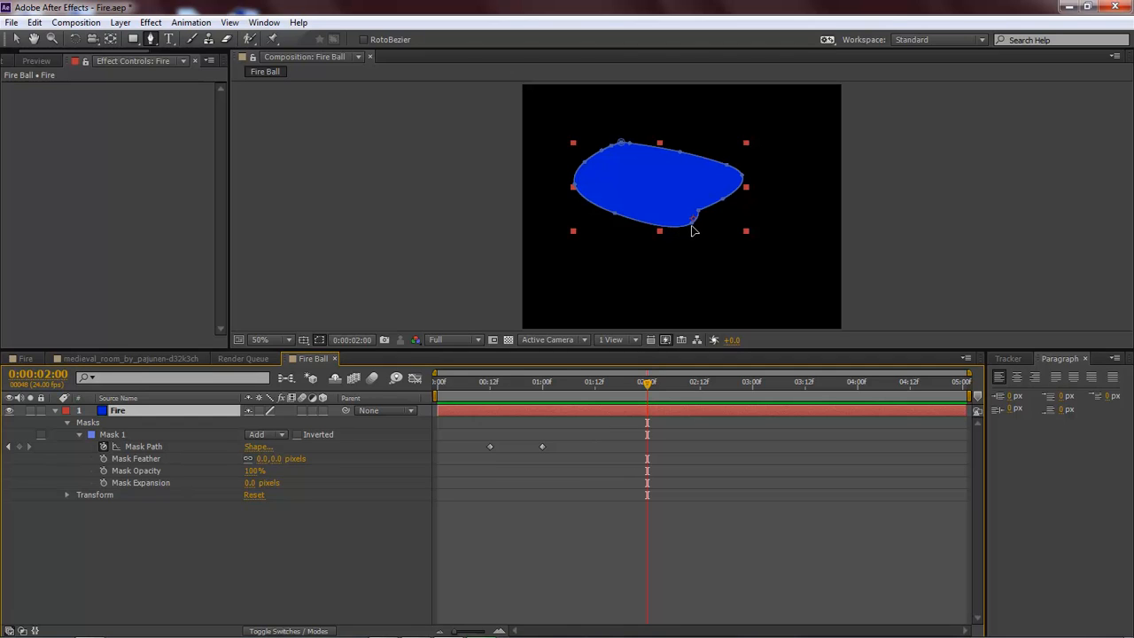
{"action": "left_click_drag", "start_coordinate": [693, 219], "coordinate": [697, 256]}
{"action": "left_click_drag", "start_coordinate": [615, 216], "coordinate": [584, 231]}
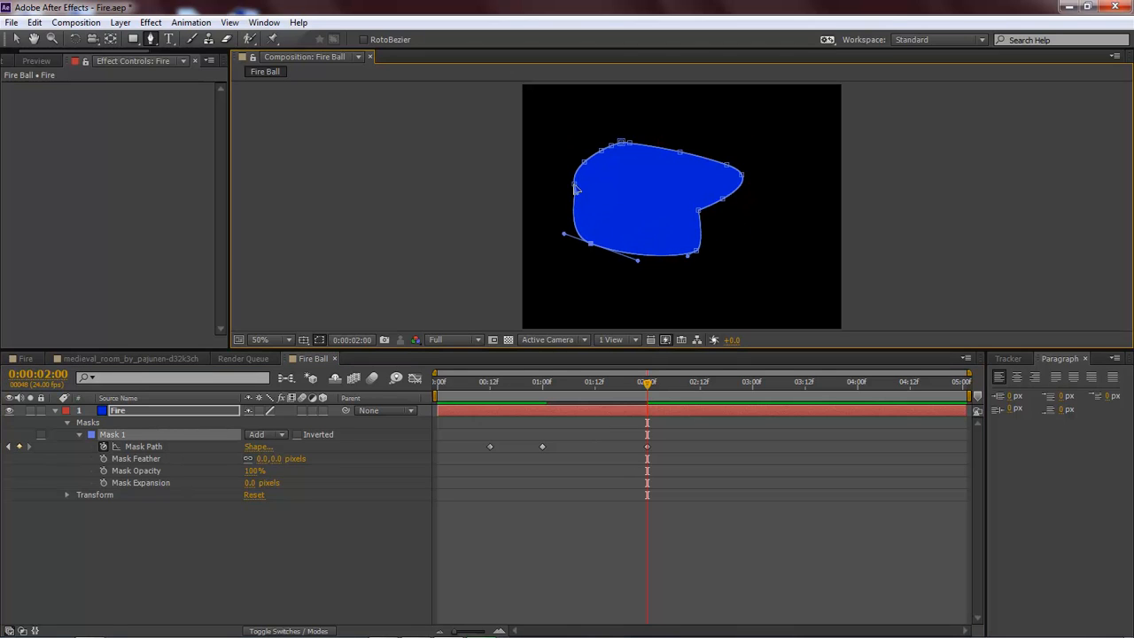
{"action": "left_click_drag", "start_coordinate": [574, 184], "coordinate": [669, 271]}
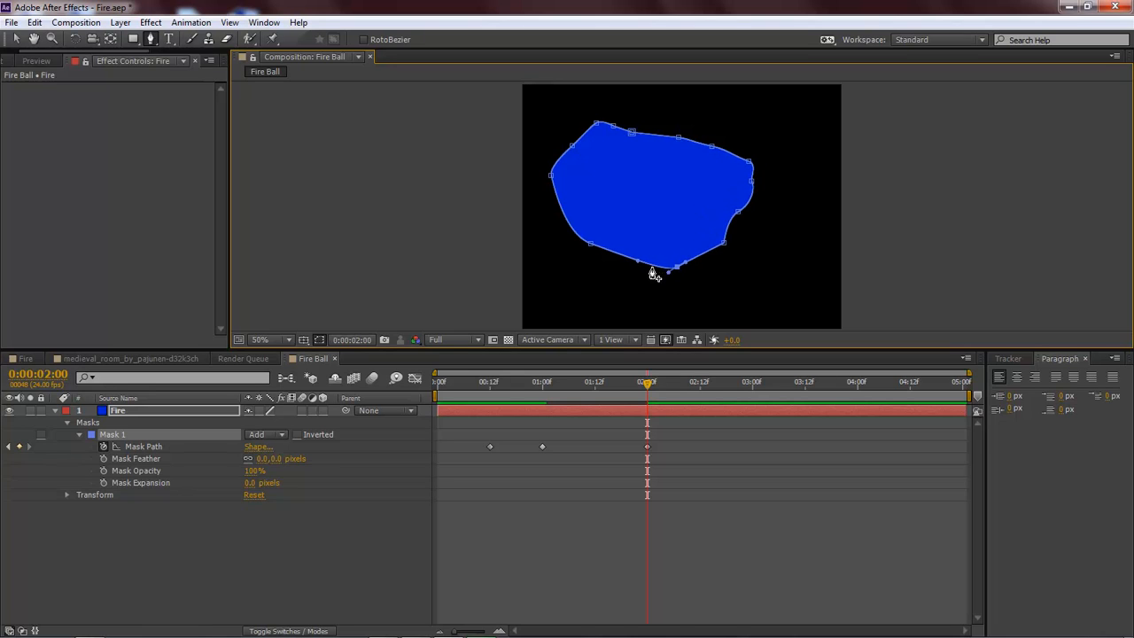
- At 0:00:02:00, reshape the mask's bottom and lower-left edges by moving existing points and adding new ones with the Pen tool
{"action": "left_click_drag", "start_coordinate": [592, 244], "coordinate": [728, 253]}
{"action": "left_click", "coordinate": [566, 216]}
{"action": "left_click", "coordinate": [608, 242]}
{"action": "left_click", "coordinate": [620, 244]}
- At 0:00:03:00, pull the mask points outward along the right, bottom and left edges to enlarge the blob
{"action": "left_click_drag", "start_coordinate": [649, 387], "coordinate": [754, 387]}
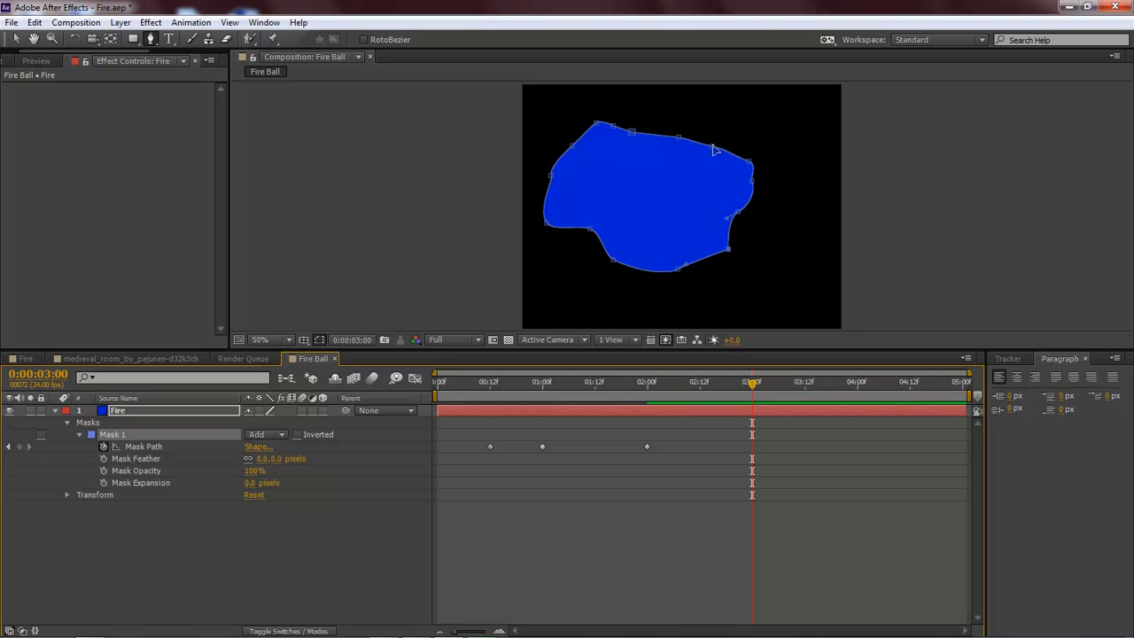
{"action": "left_click_drag", "start_coordinate": [714, 145], "coordinate": [653, 297]}
{"action": "left_click_drag", "start_coordinate": [611, 260], "coordinate": [532, 228]}
{"action": "left_click", "coordinate": [552, 176]}
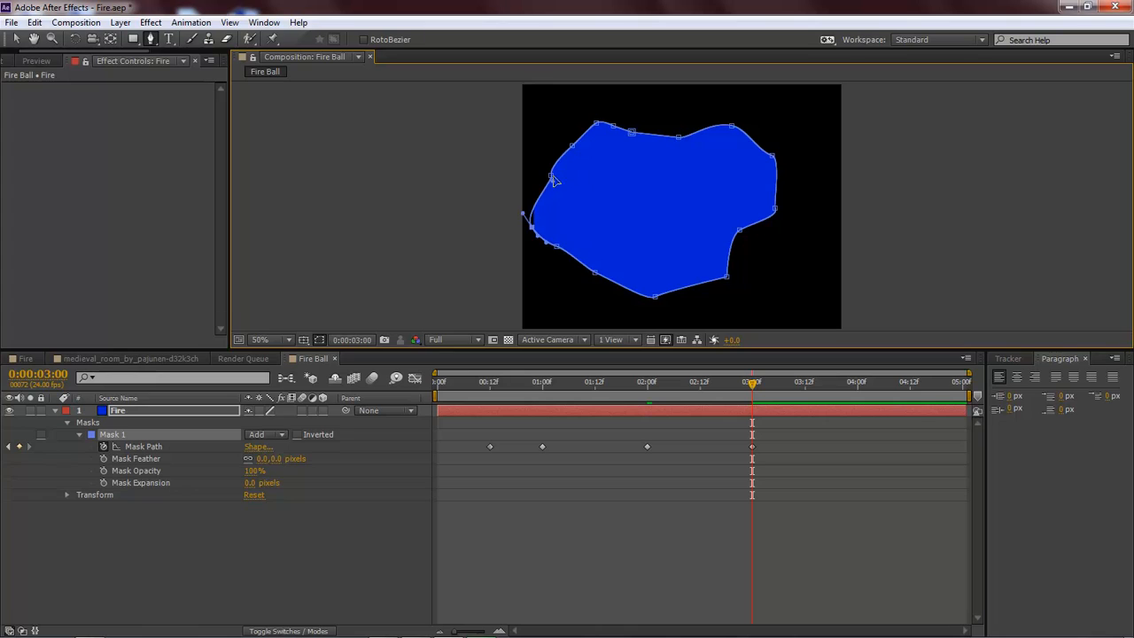
{"action": "left_click_drag", "start_coordinate": [552, 179], "coordinate": [559, 124]}
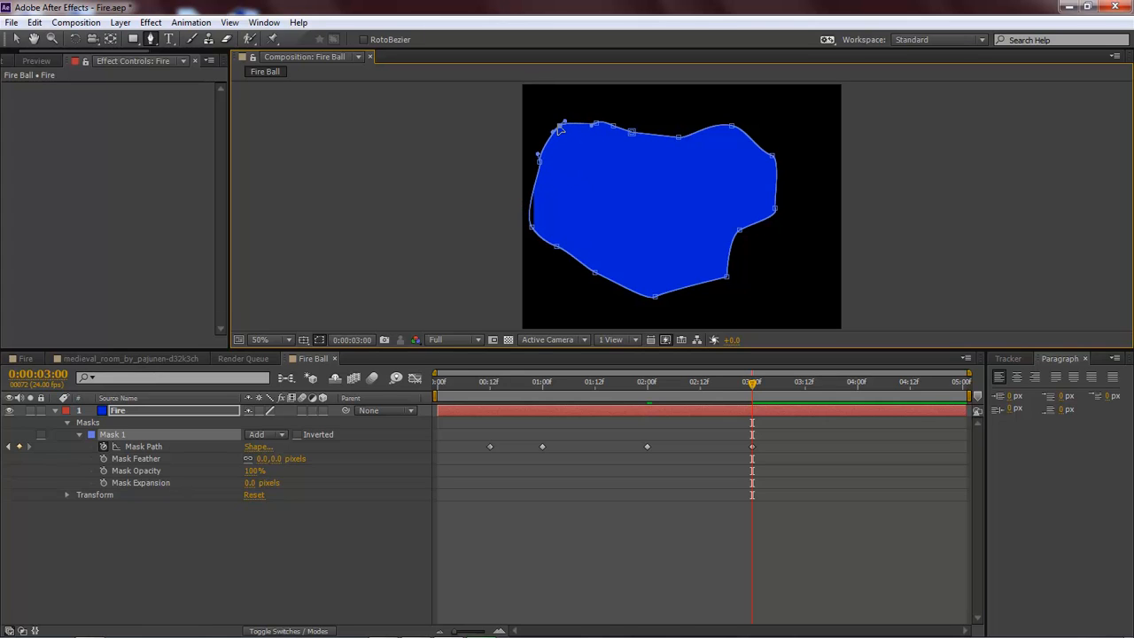
{"action": "left_click", "coordinate": [587, 283]}
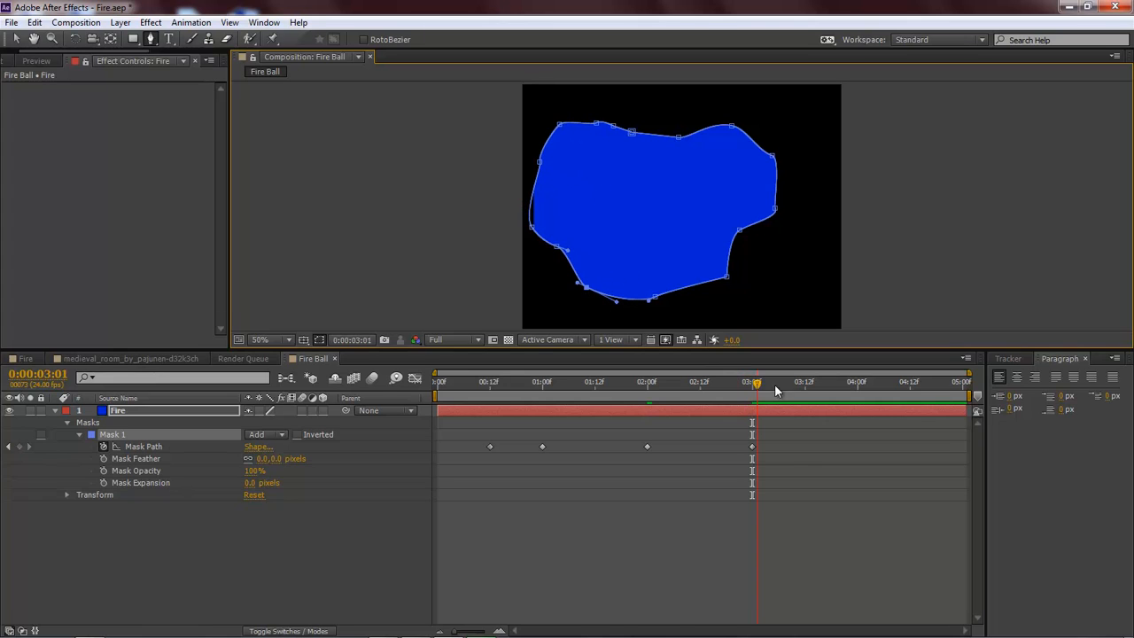
- At 0:00:04:00, stretch the mask outward by moving its bottom, lower-left and right-side points toward the composition's edges
{"action": "left_click_drag", "start_coordinate": [778, 390], "coordinate": [859, 390]}
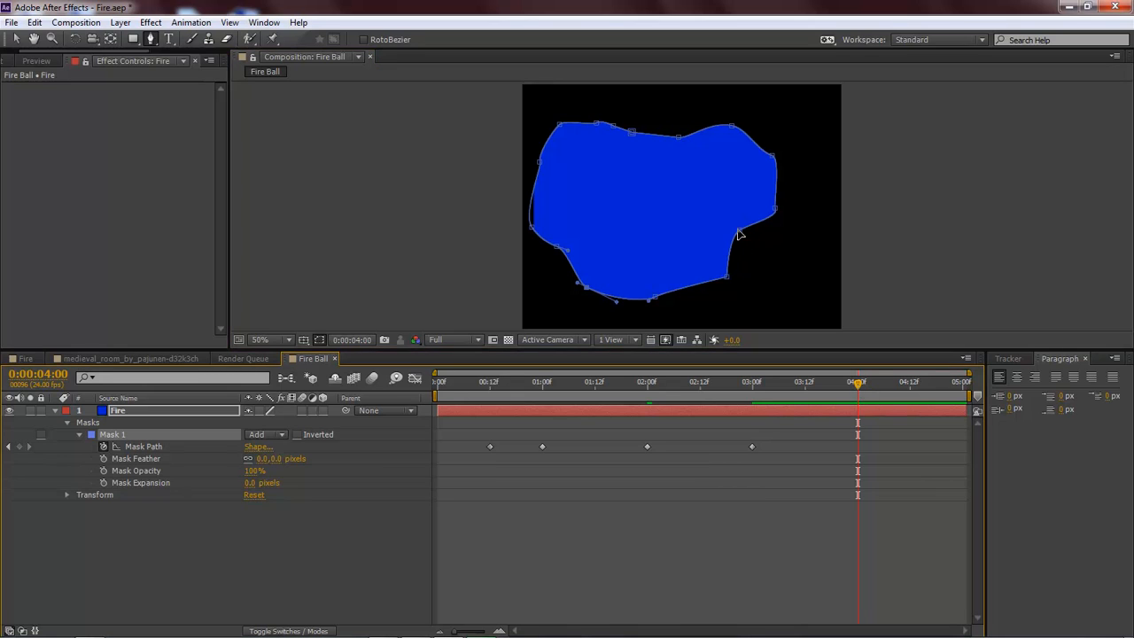
{"action": "left_click_drag", "start_coordinate": [739, 231], "coordinate": [785, 255]}
{"action": "left_click_drag", "start_coordinate": [727, 278], "coordinate": [732, 314]}
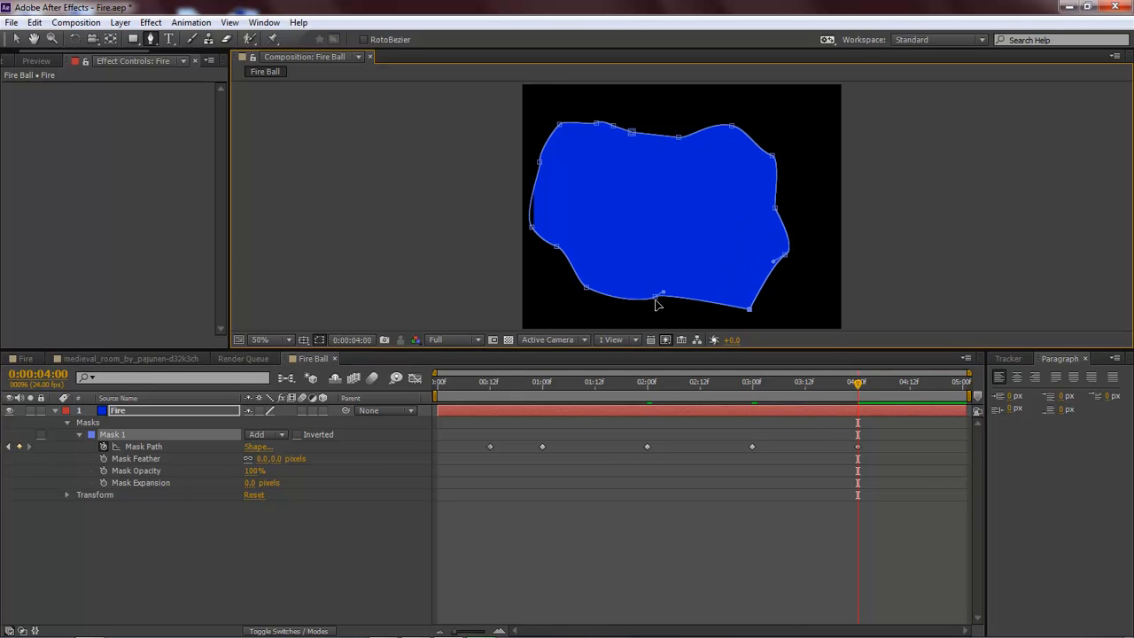
{"action": "left_click_drag", "start_coordinate": [656, 303], "coordinate": [644, 318]}
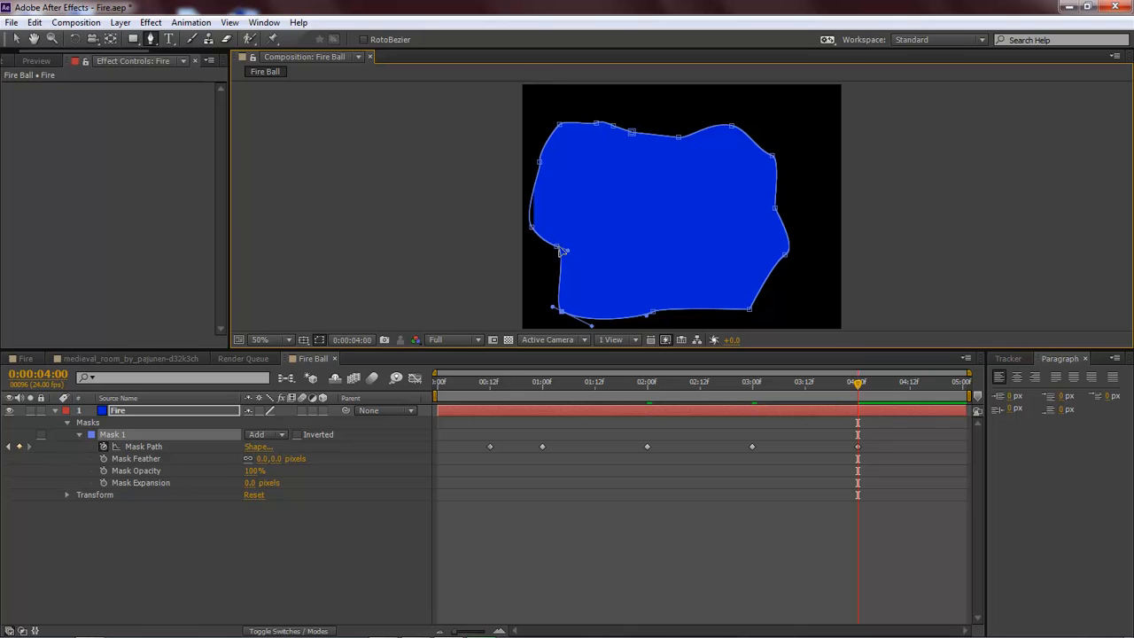
{"action": "left_click_drag", "start_coordinate": [557, 247], "coordinate": [526, 278]}
{"action": "left_click_drag", "start_coordinate": [779, 210], "coordinate": [808, 199]}
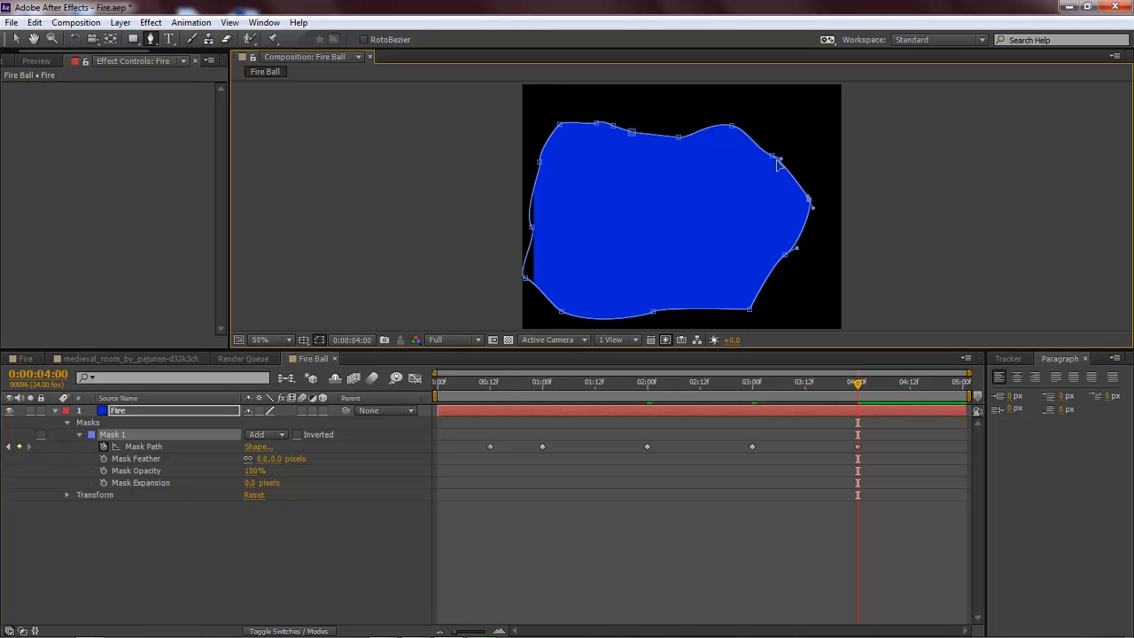
- Pull the mask's upper and right points, including the lower-right corner, farther outward at 0:00:04:00
{"action": "left_click_drag", "start_coordinate": [773, 157], "coordinate": [807, 135]}
{"action": "left_click_drag", "start_coordinate": [734, 127], "coordinate": [709, 114]}
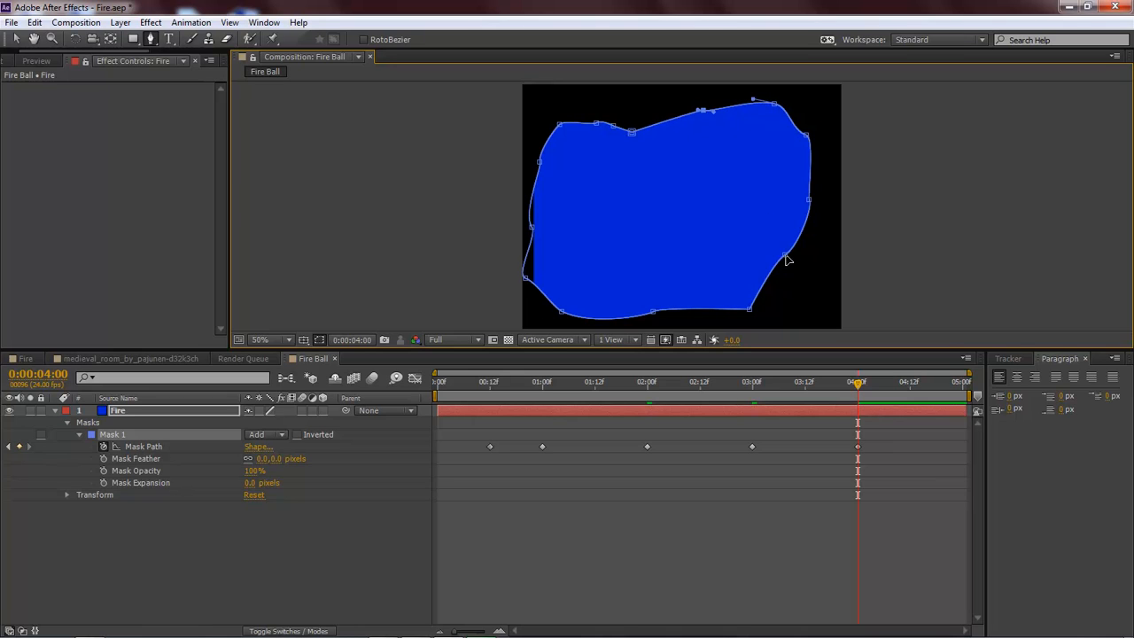
{"action": "left_click_drag", "start_coordinate": [786, 258], "coordinate": [825, 262]}
{"action": "left_click_drag", "start_coordinate": [751, 310], "coordinate": [783, 315]}
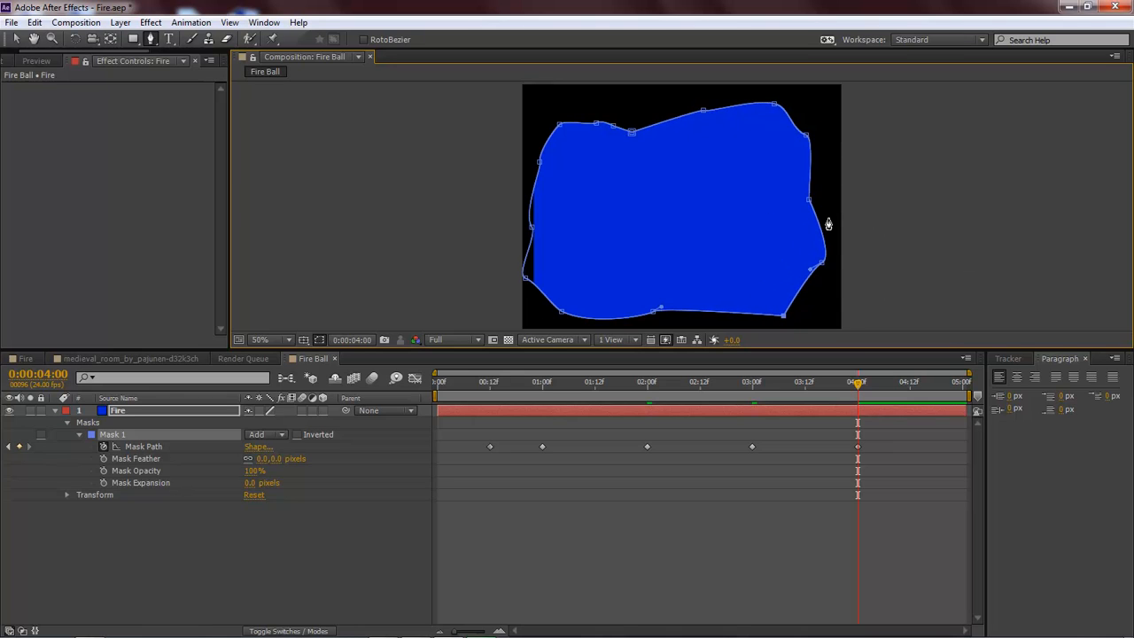
{"action": "left_click_drag", "start_coordinate": [631, 133], "coordinate": [714, 99]}
{"action": "left_click_drag", "start_coordinate": [808, 137], "coordinate": [819, 125]}
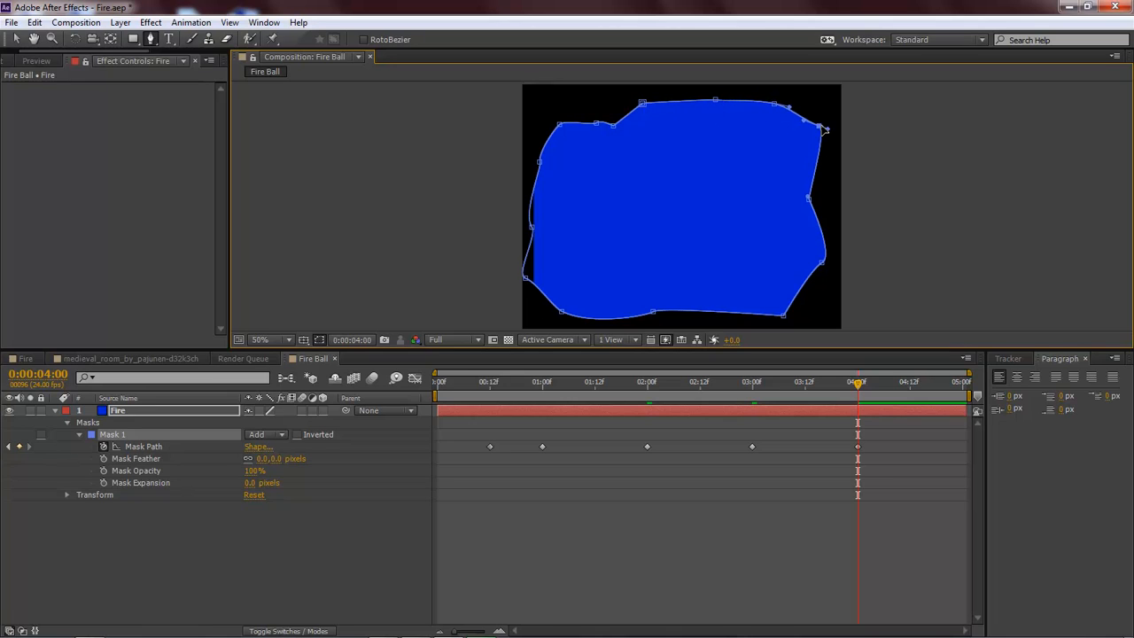
- Move the mask's upper-left point outward and shift its left-side points slightly inward to reshape the left edge at 0:00:04:00
{"action": "left_click_drag", "start_coordinate": [613, 124], "coordinate": [538, 111]}
{"action": "mouse_move", "coordinate": [540, 163]}
{"action": "left_mouse_down"}
{"action": "mouse_move", "coordinate": [525, 160]}
{"action": "mouse_move", "coordinate": [565, 166]}
{"action": "mouse_move", "coordinate": [493, 164]}
{"action": "mouse_move", "coordinate": [564, 166]}
{"action": "mouse_move", "coordinate": [530, 166]}
{"action": "mouse_move", "coordinate": [551, 166]}
{"action": "left_mouse_up"}
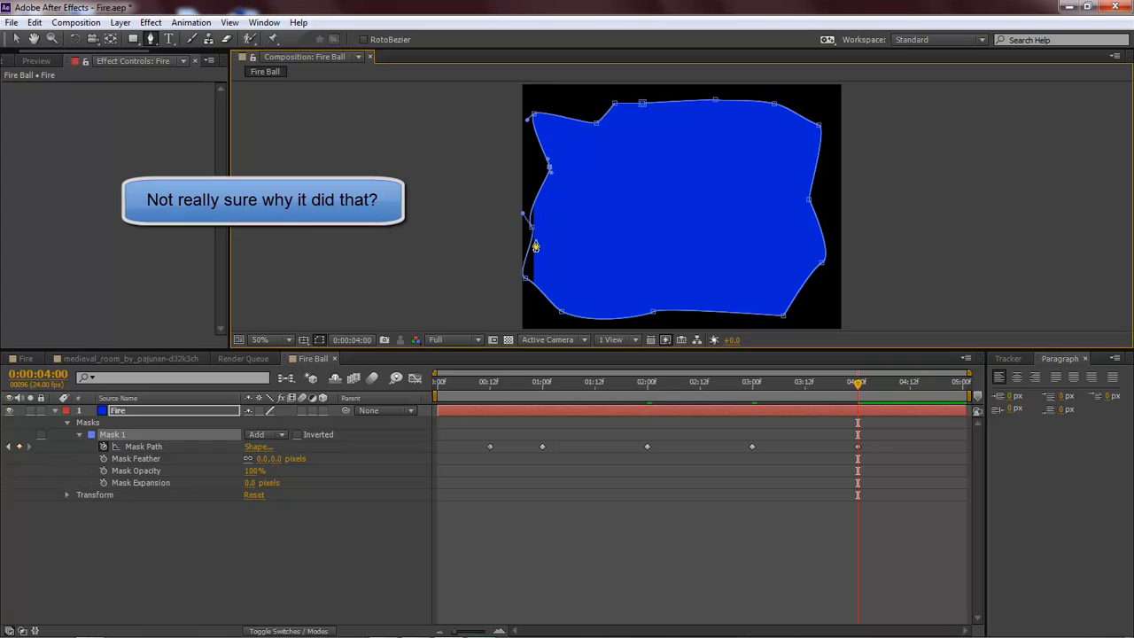
{"action": "left_click_drag", "start_coordinate": [533, 230], "coordinate": [548, 240]}
{"action": "left_click_drag", "start_coordinate": [527, 278], "coordinate": [556, 316]}
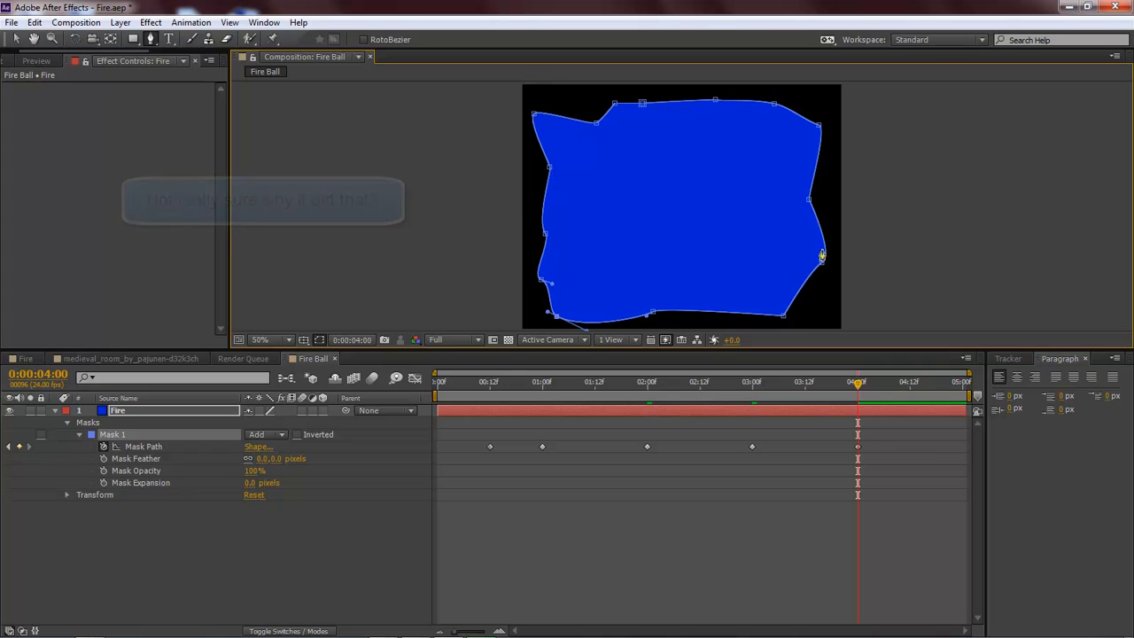
- At 0:00:05:00, pull the mask's right-side points and both right corners outward to nearly fill the composition
{"action": "left_click_drag", "start_coordinate": [858, 384], "coordinate": [966, 392]}
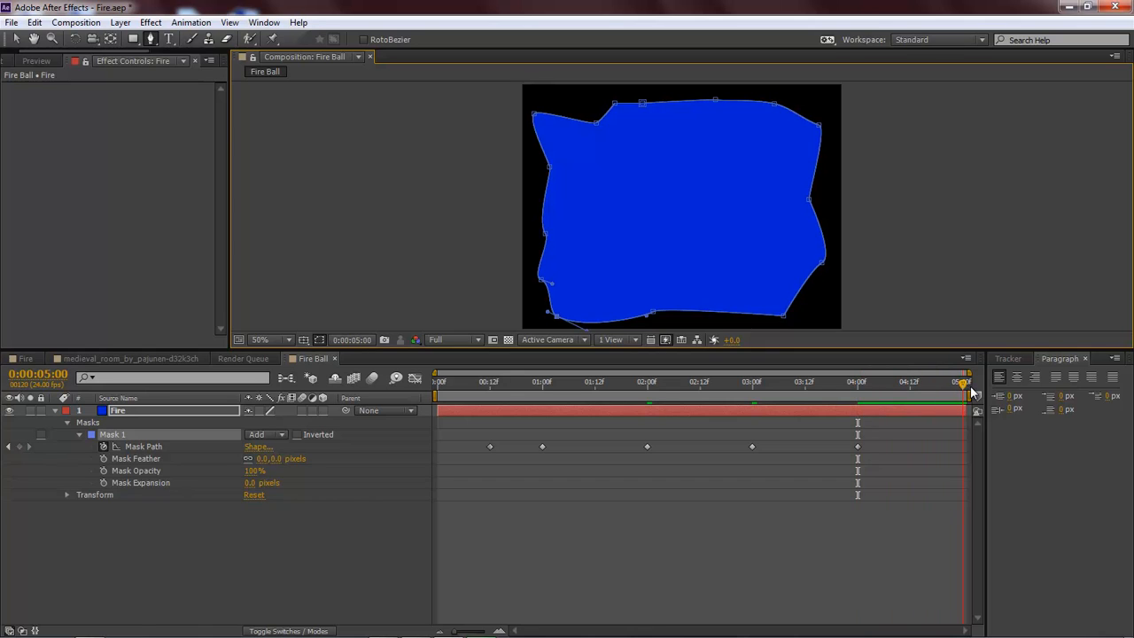
{"action": "left_click_drag", "start_coordinate": [783, 316], "coordinate": [835, 321]}
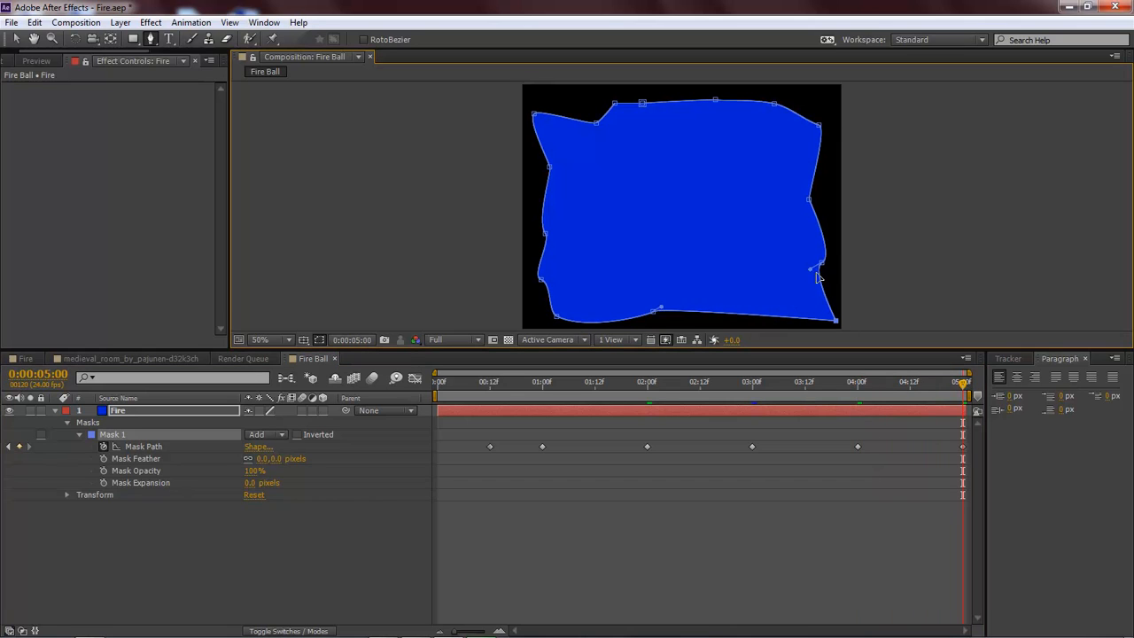
{"action": "left_click_drag", "start_coordinate": [825, 262], "coordinate": [840, 266]}
{"action": "left_click_drag", "start_coordinate": [810, 202], "coordinate": [829, 181]}
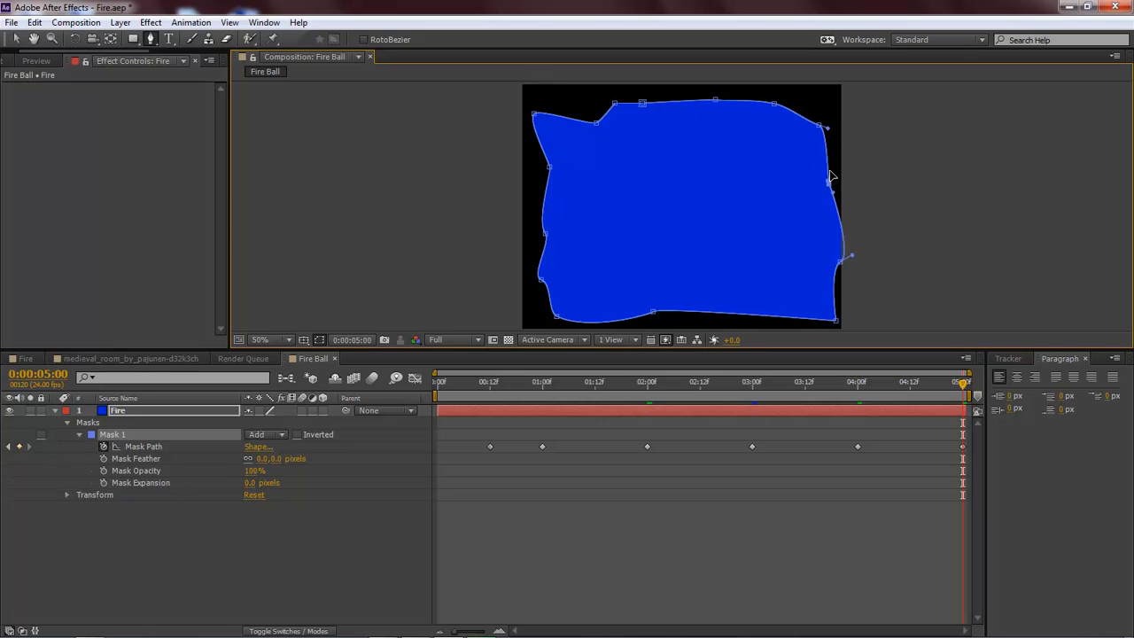
{"action": "left_click_drag", "start_coordinate": [819, 125], "coordinate": [767, 106]}
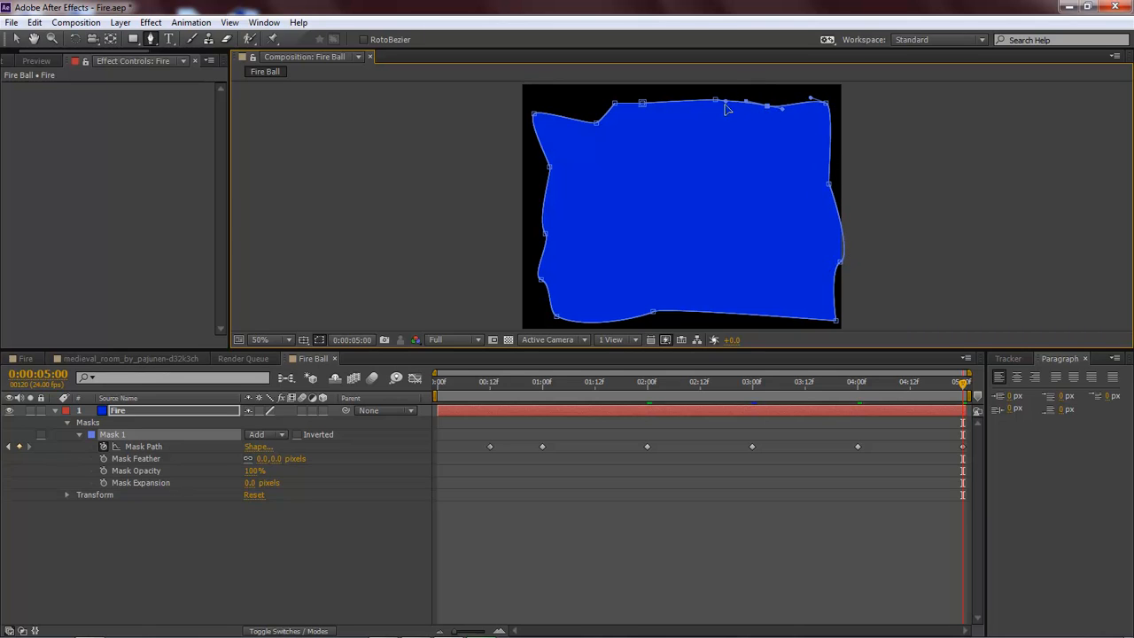
- Reposition the mask's upper-left edge points at 0:00:05:00, raising the dip to even out the top edge
{"action": "left_click_drag", "start_coordinate": [642, 103], "coordinate": [636, 108]}
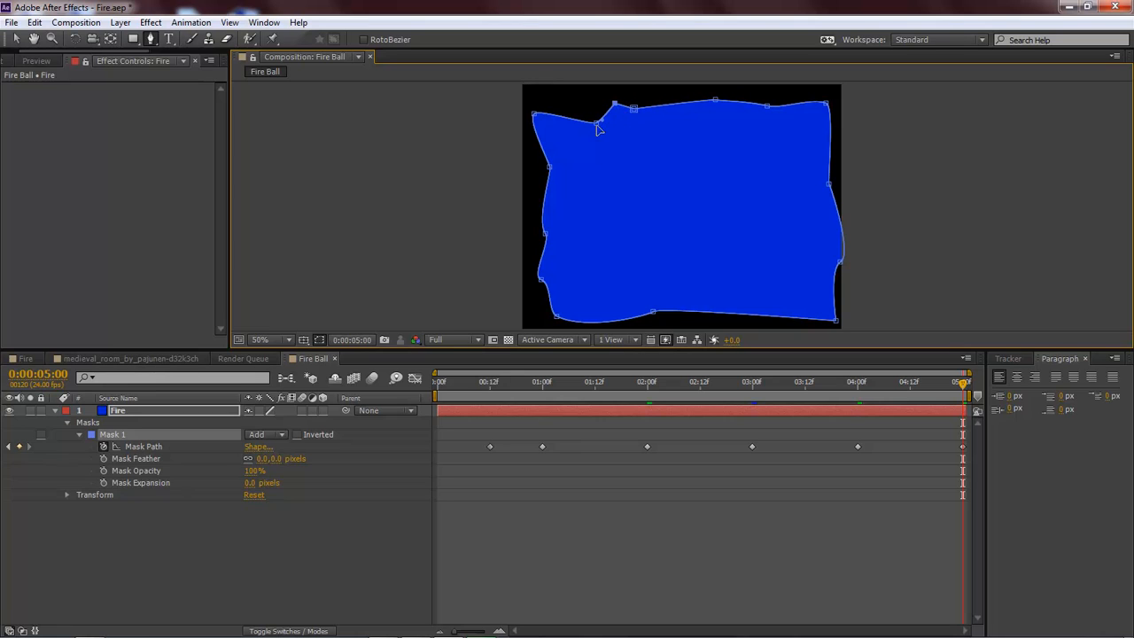
{"action": "left_click", "coordinate": [598, 126]}
{"action": "left_click", "coordinate": [599, 124], "text": "alt"}
{"action": "left_click_drag", "start_coordinate": [598, 126], "coordinate": [586, 107]}
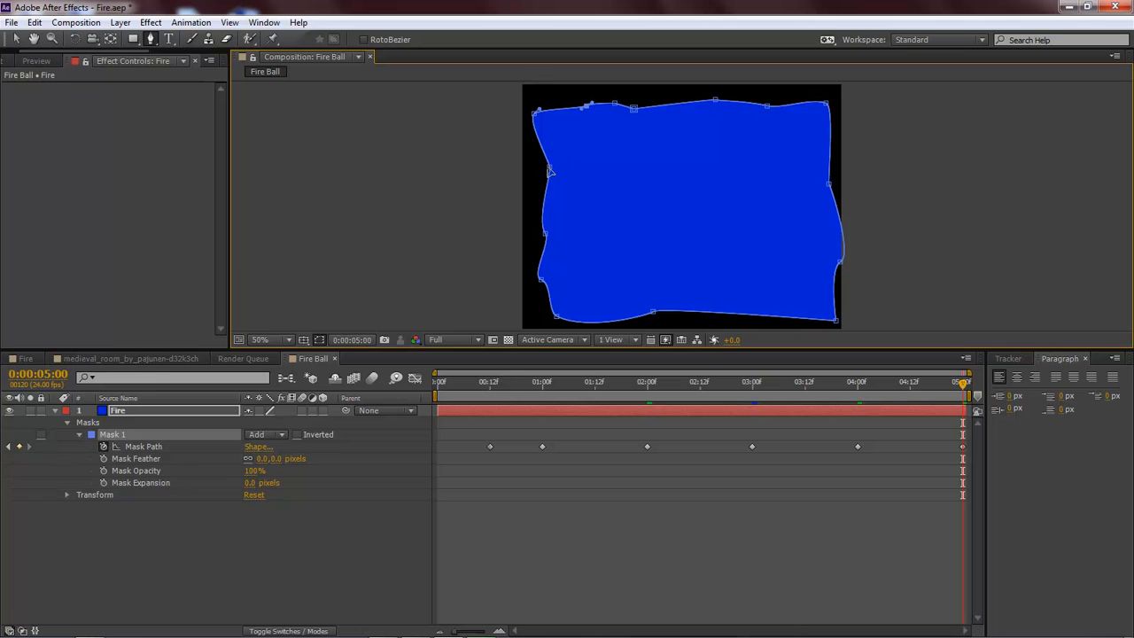
- Adjust the mask's left-edge points and both left corners at 0:00:05:00 to straighten that side
{"action": "left_click_drag", "start_coordinate": [549, 168], "coordinate": [543, 184]}
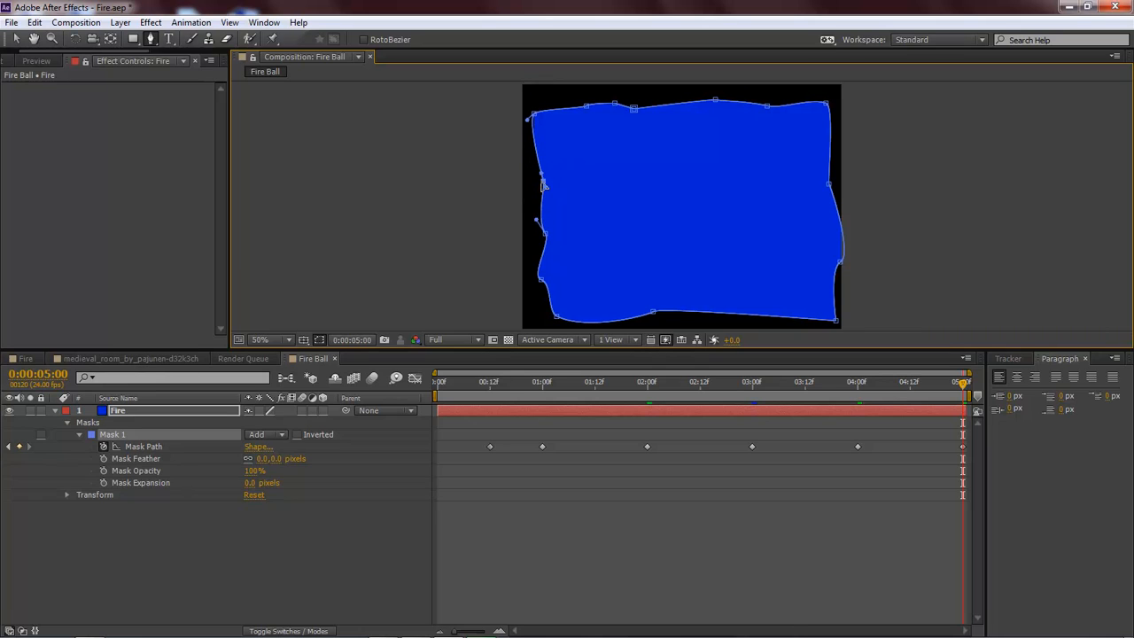
{"action": "left_click_drag", "start_coordinate": [534, 115], "coordinate": [544, 105]}
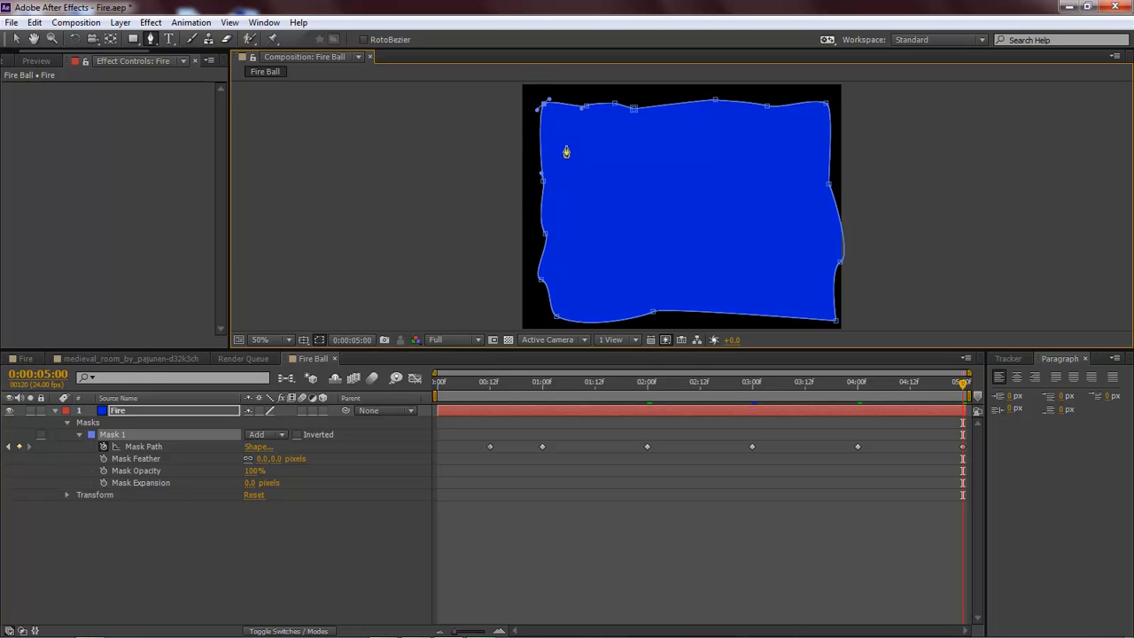
{"action": "left_click_drag", "start_coordinate": [546, 234], "coordinate": [551, 234]}
{"action": "left_click_drag", "start_coordinate": [541, 278], "coordinate": [549, 278]}
{"action": "left_click_drag", "start_coordinate": [558, 317], "coordinate": [563, 312]}
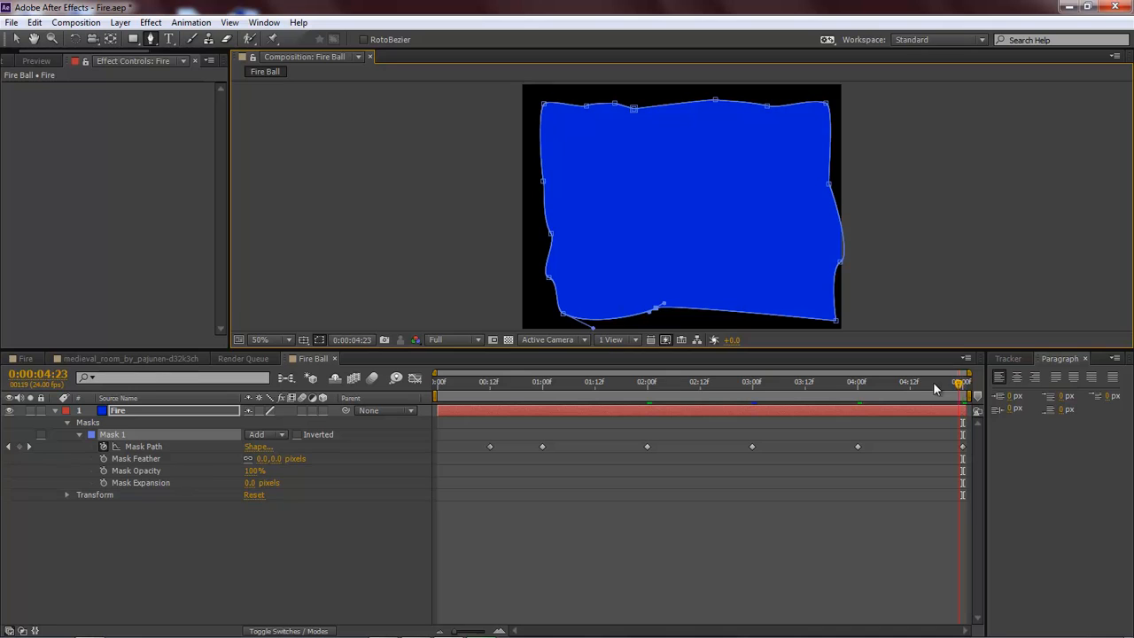
- Return the playhead to 0:00:00:00, save the project and collapse the Fire layer's properties
{"action": "mouse_move", "coordinate": [953, 387]}
{"action": "left_mouse_down"}
{"action": "mouse_move", "coordinate": [400, 384]}
{"action": "mouse_move", "coordinate": [817, 398]}
{"action": "mouse_move", "coordinate": [972, 408]}
{"action": "mouse_move", "coordinate": [782, 409]}
{"action": "mouse_move", "coordinate": [978, 417]}
{"action": "mouse_move", "coordinate": [276, 411]}
{"action": "left_mouse_up"}
{"action": "left_click", "coordinate": [376, 513]}
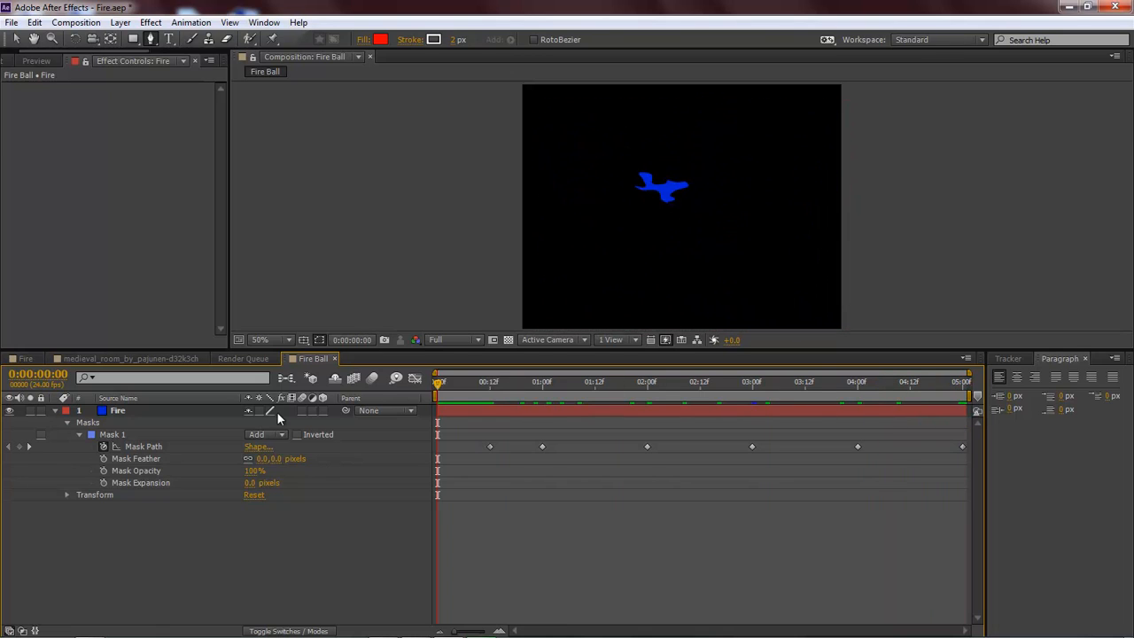
{"action": "left_click", "coordinate": [115, 411]}
{"action": "key", "text": "Return"}
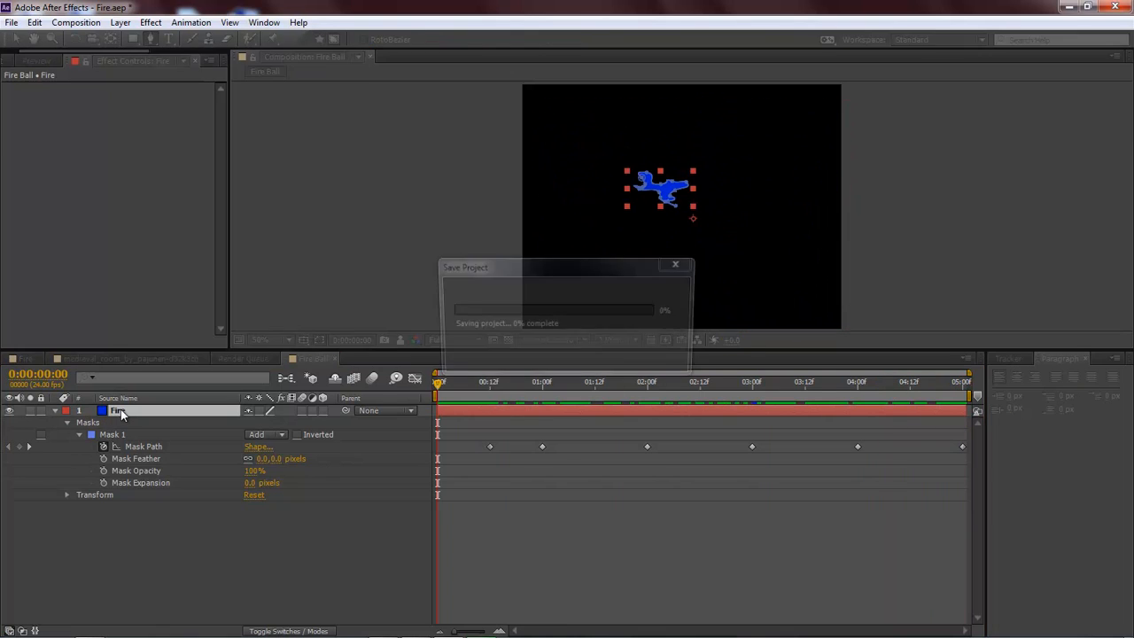
{"action": "left_click", "coordinate": [55, 411]}
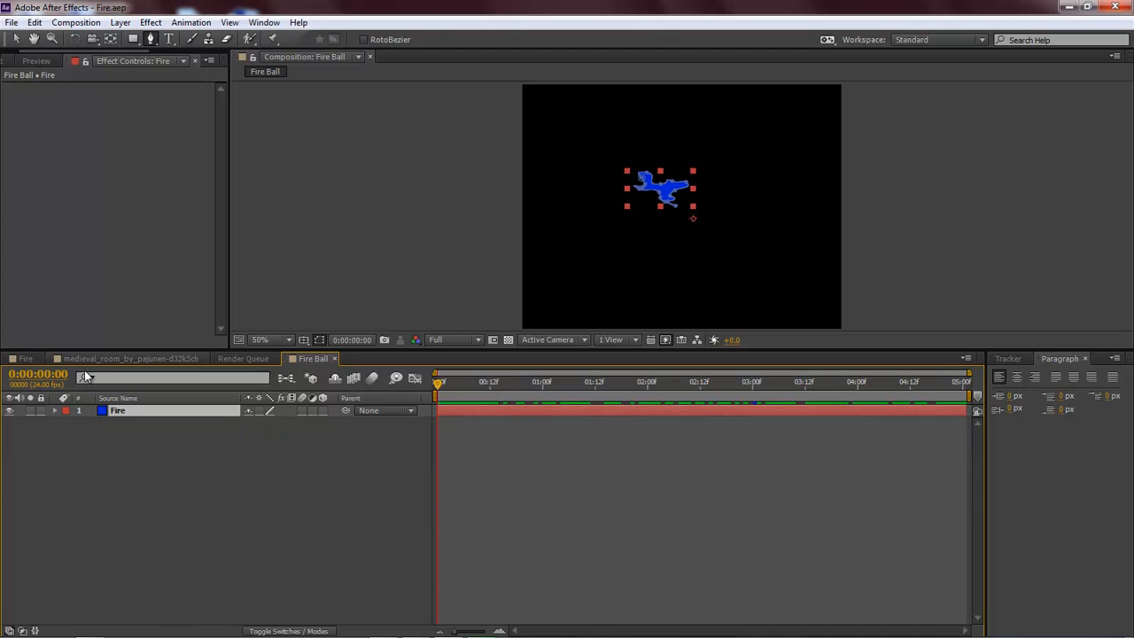
- Create a new project folder named Lesson, keeping the Fire Ball composition open in the timeline
{"action": "left_click", "coordinate": [26, 358]}
{"action": "left_click_drag", "start_coordinate": [45, 51], "coordinate": [20, 53]}
{"action": "left_click", "coordinate": [18, 61]}
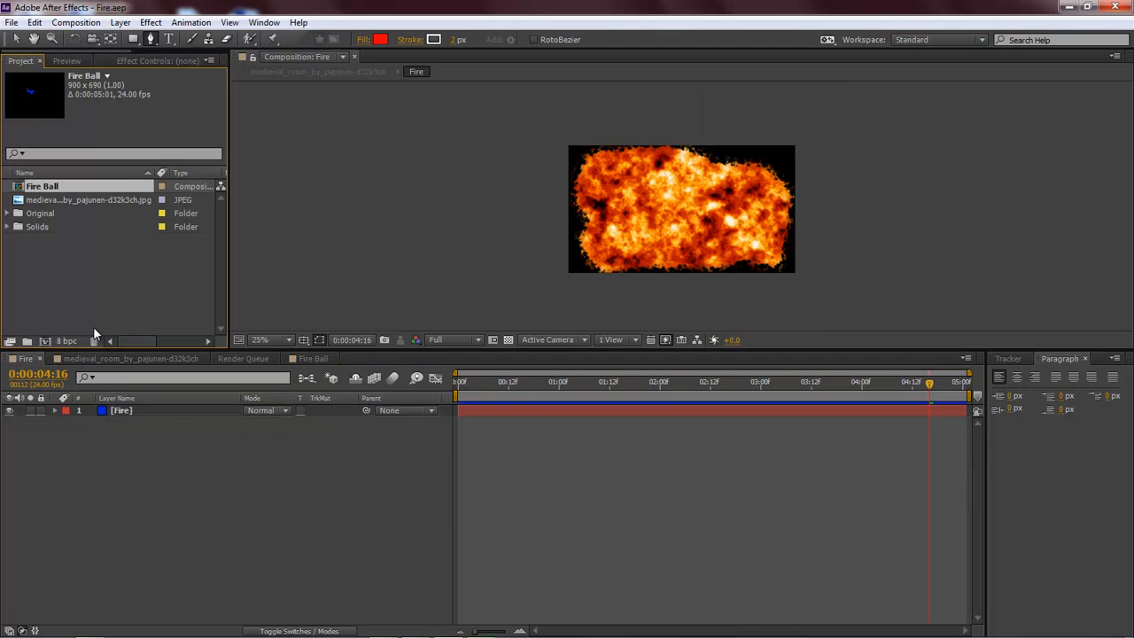
{"action": "left_click", "coordinate": [313, 358]}
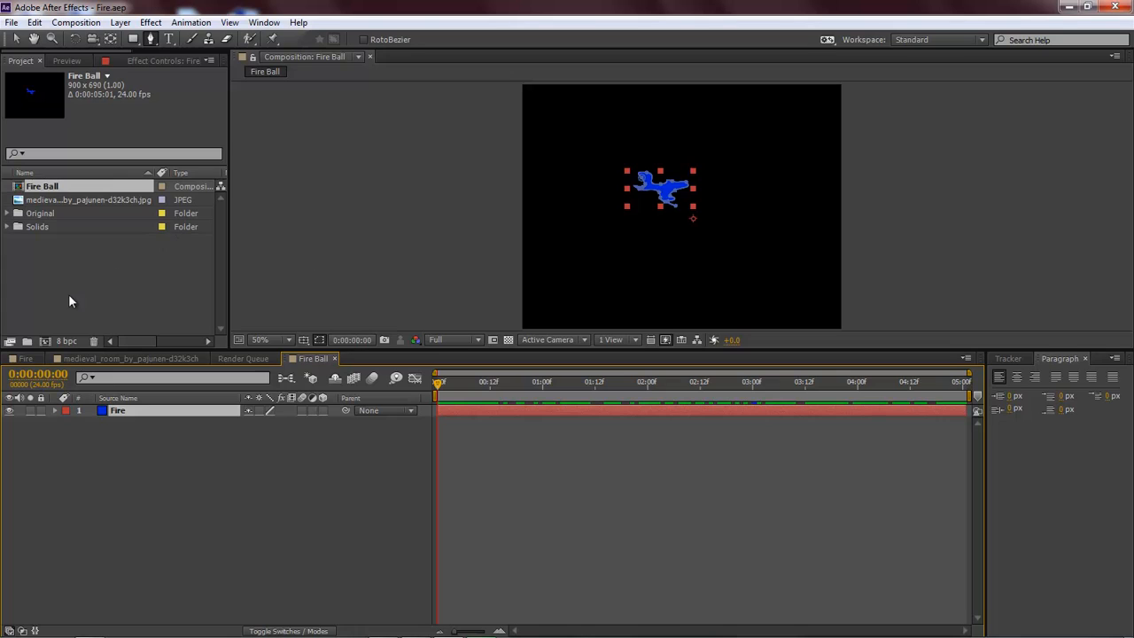
{"action": "left_click", "coordinate": [68, 294]}
{"action": "left_click", "coordinate": [27, 341]}
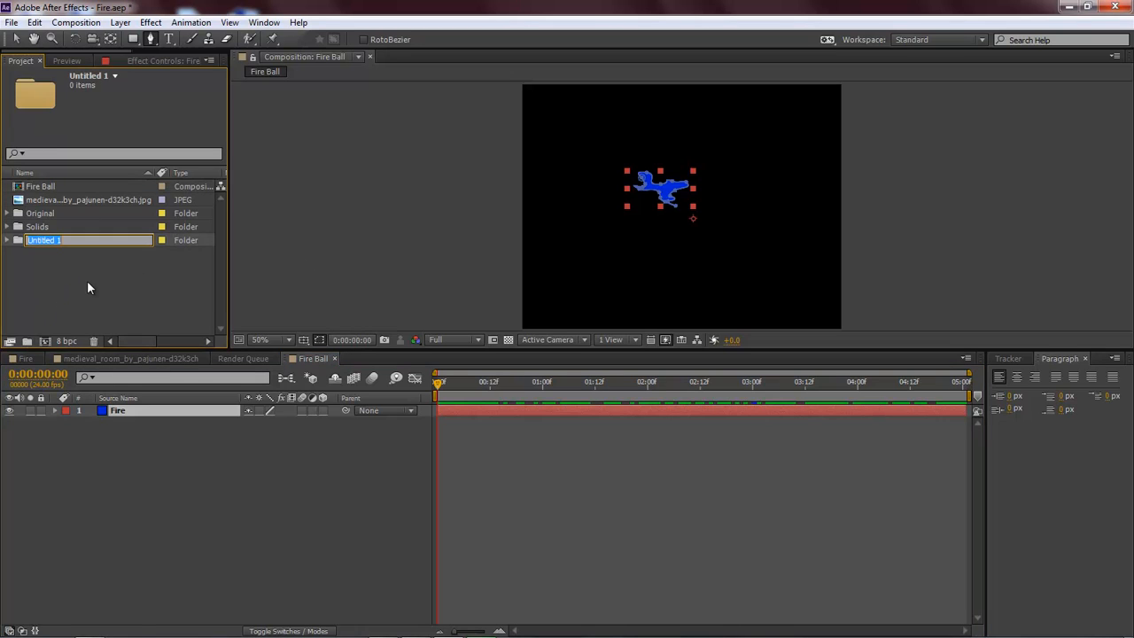
{"action": "type", "text": "Lesson"}
{"action": "key", "text": "Return"}
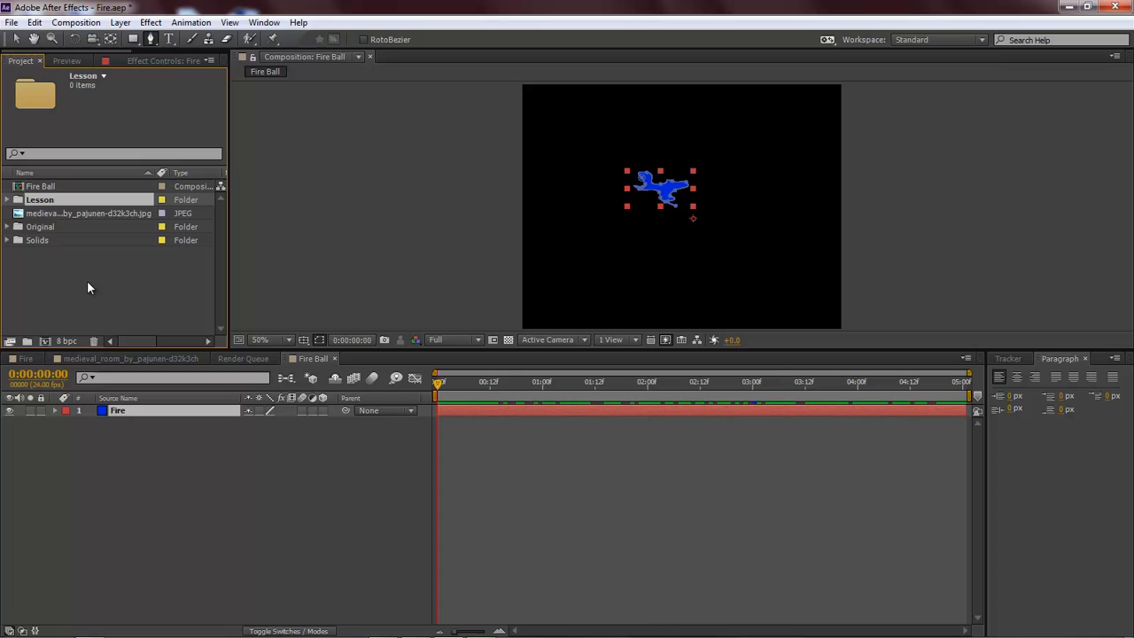
- Move the Fire Ball composition into the Lesson folder and expand the folder
{"action": "left_click_drag", "start_coordinate": [45, 185], "coordinate": [48, 199]}
{"action": "left_click", "coordinate": [39, 186]}
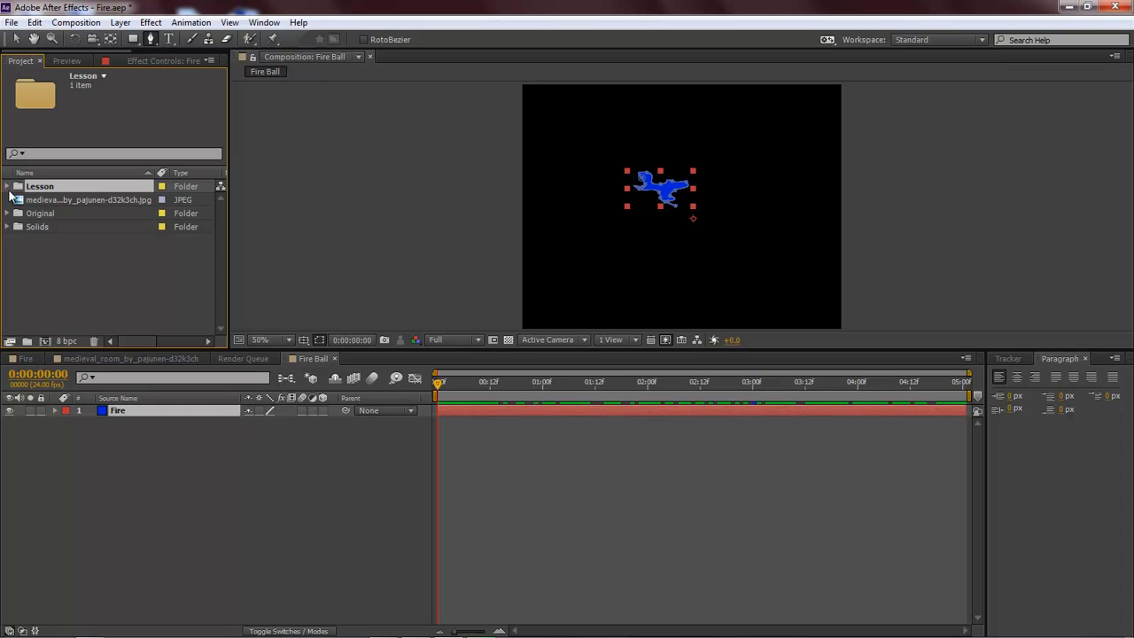
{"action": "left_click", "coordinate": [7, 186]}
{"action": "left_click", "coordinate": [77, 252]}
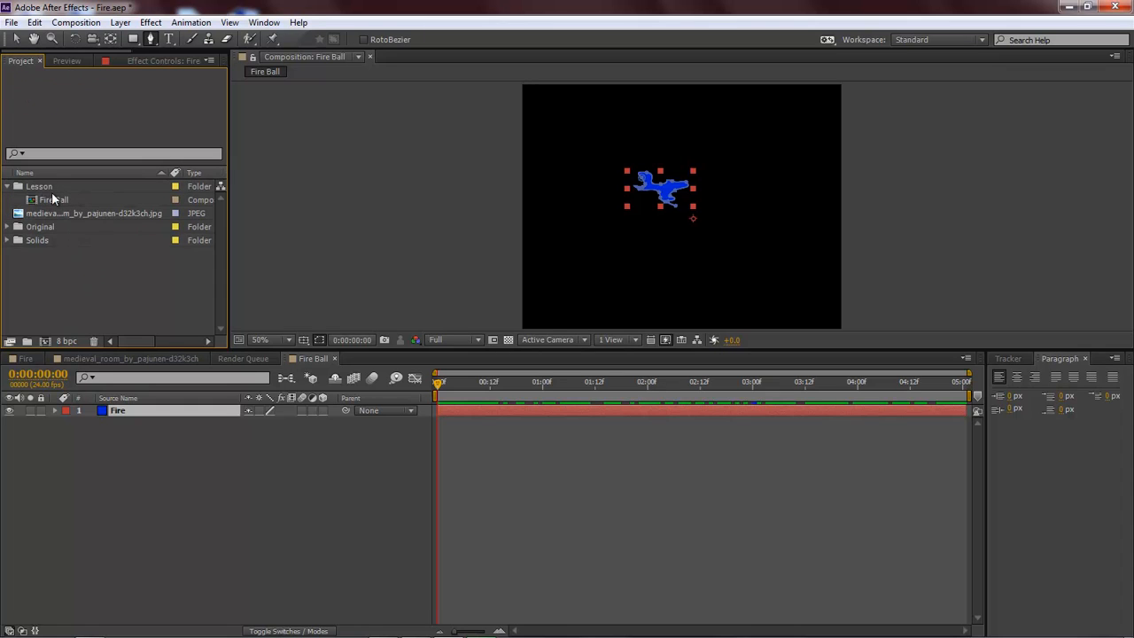
- Apply the Fractal Noise effect from the Noise & Grain category to the Fire layer
{"action": "left_click", "coordinate": [125, 410]}
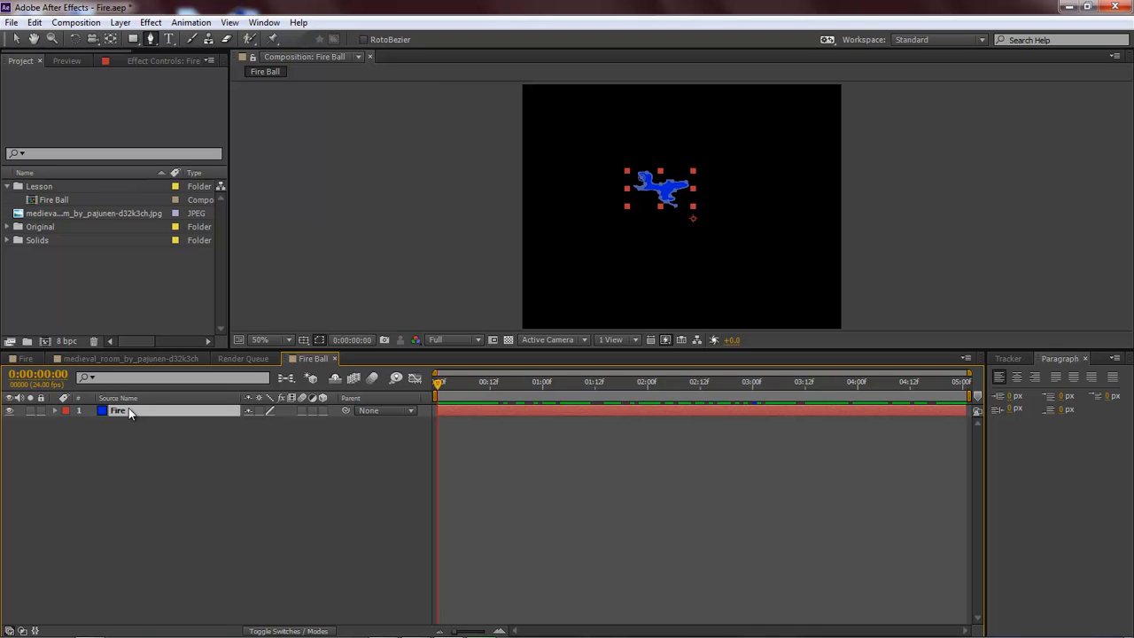
{"action": "key", "text": "Return"}
{"action": "left_click", "coordinate": [148, 61]}
{"action": "left_click", "coordinate": [150, 23]}
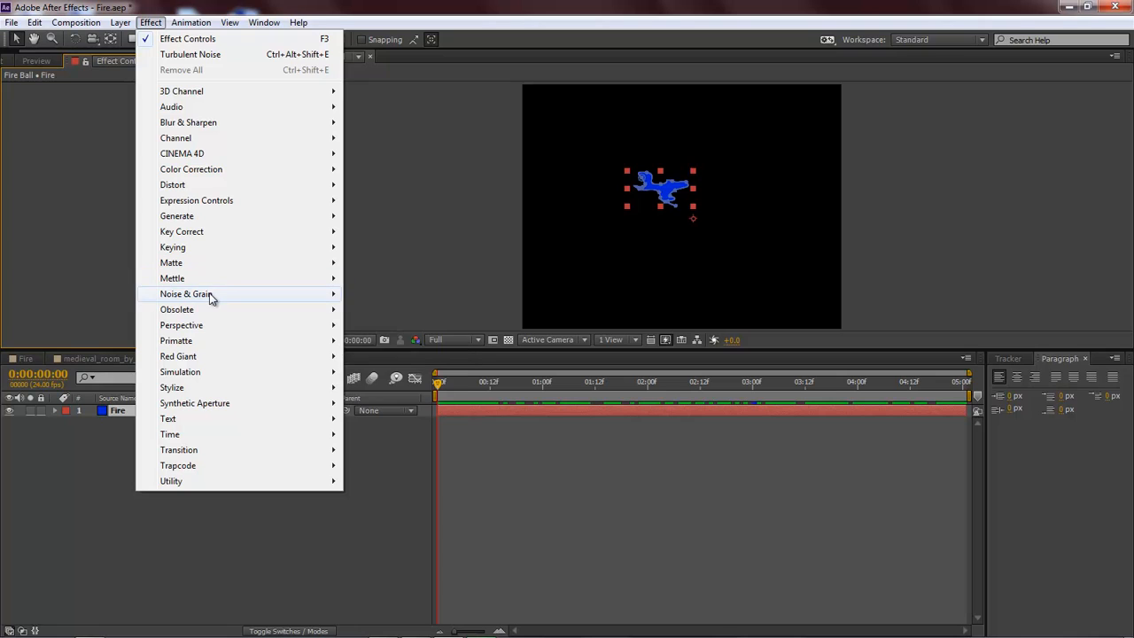
{"action": "mouse_move", "coordinate": [211, 298]}
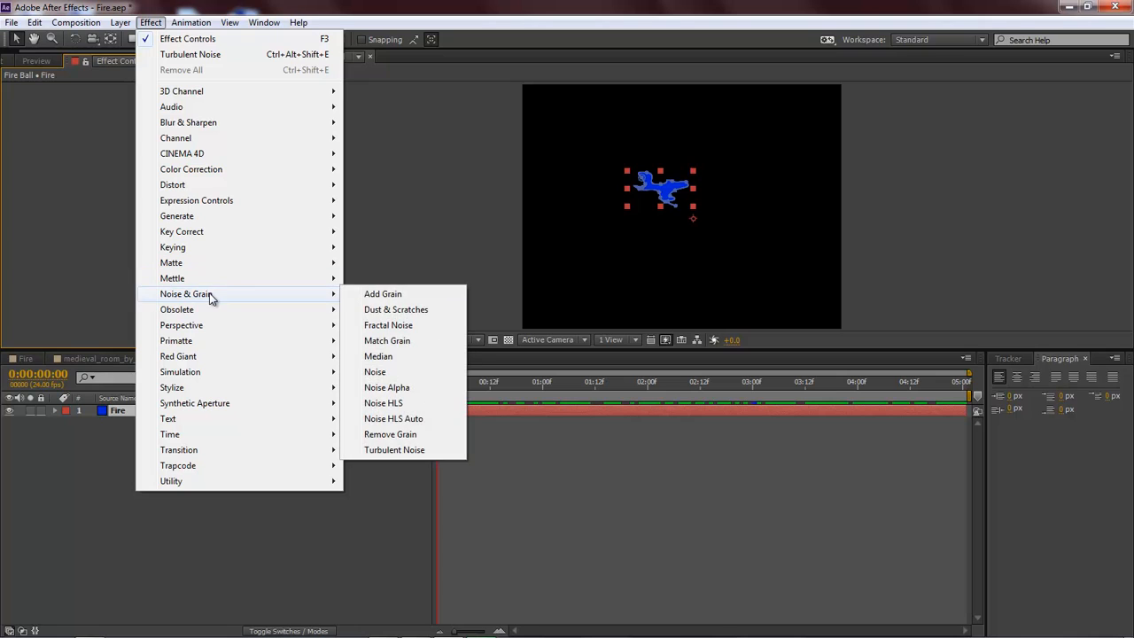
{"action": "left_click", "coordinate": [389, 325]}
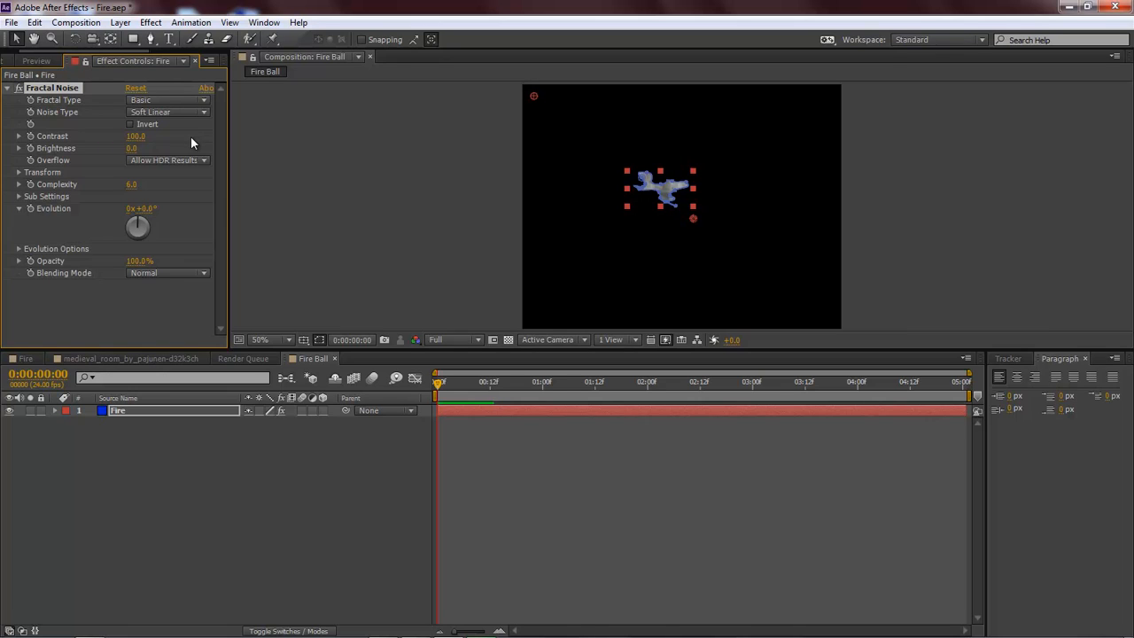
- Expand the Fire layer's Fractal Noise settings in the timeline, collapse its masks and enlarge the timeline area
{"action": "left_click", "coordinate": [55, 410]}
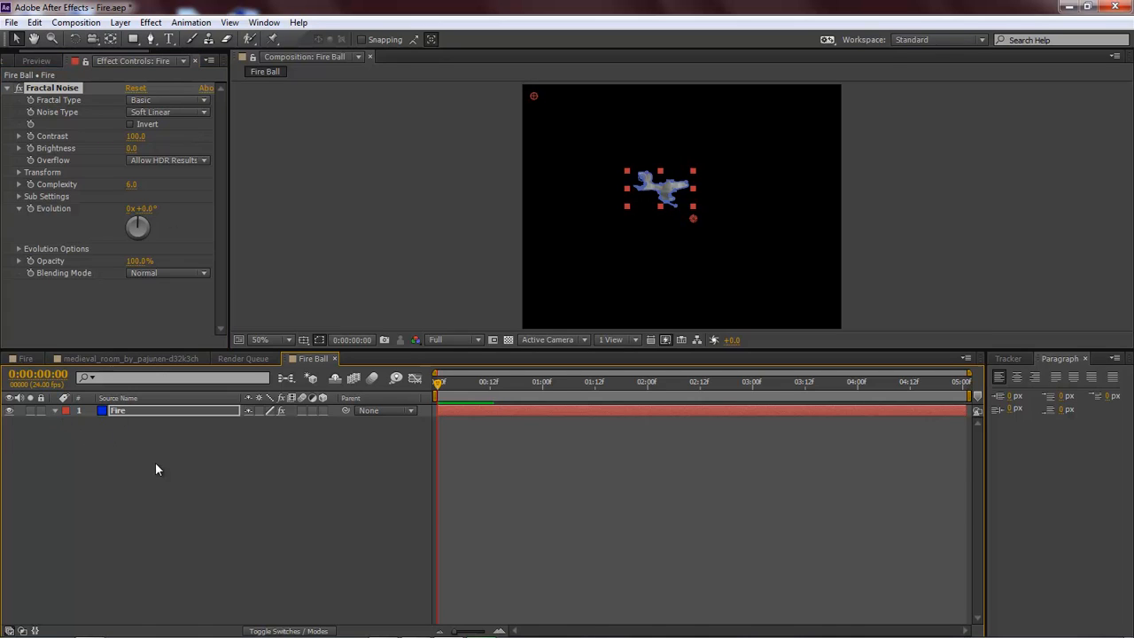
{"action": "left_click", "coordinate": [67, 496]}
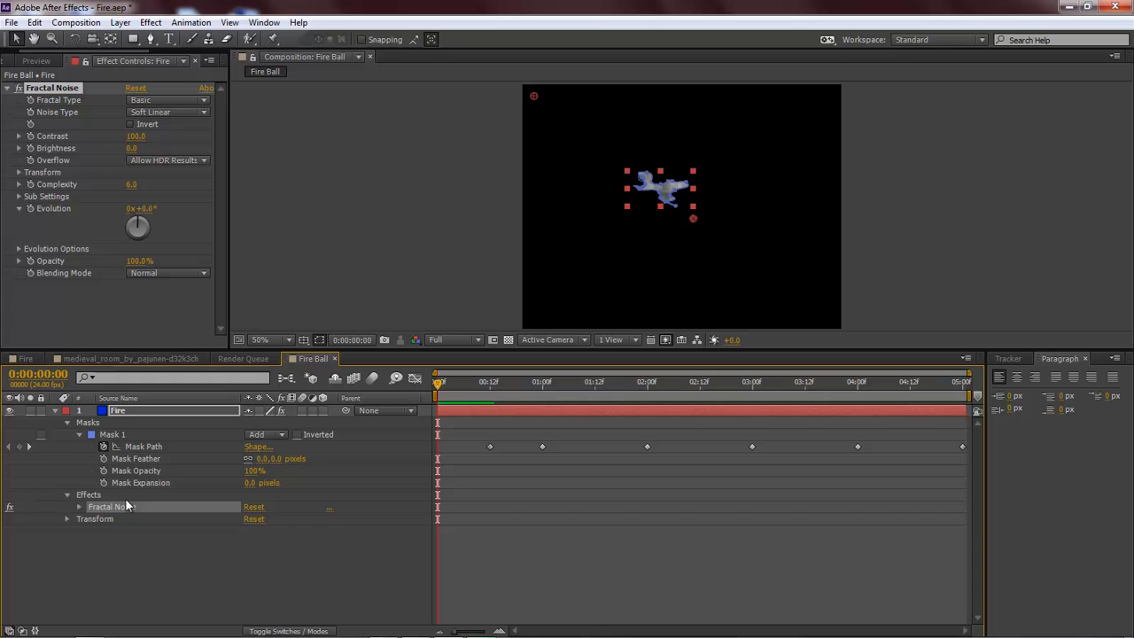
{"action": "left_click", "coordinate": [79, 508]}
{"action": "scroll", "coordinate": [81, 436], "scroll_direction": "down", "scroll_amount": 2}
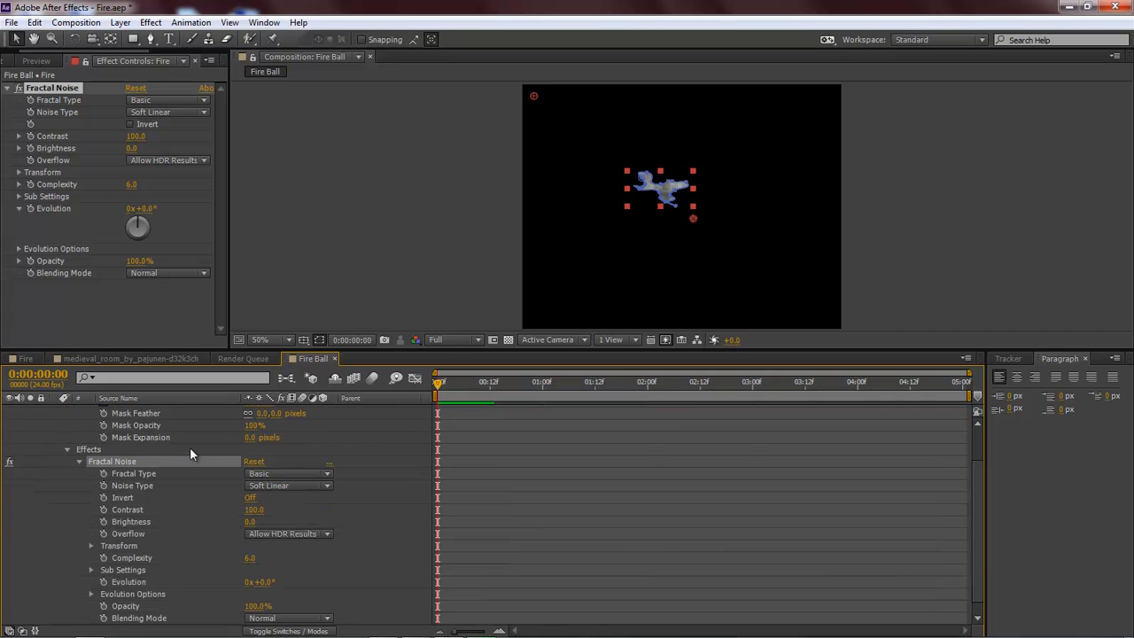
{"action": "scroll", "coordinate": [193, 455], "scroll_direction": "up", "scroll_amount": 2}
{"action": "left_click", "coordinate": [78, 435]}
{"action": "left_click", "coordinate": [66, 423]}
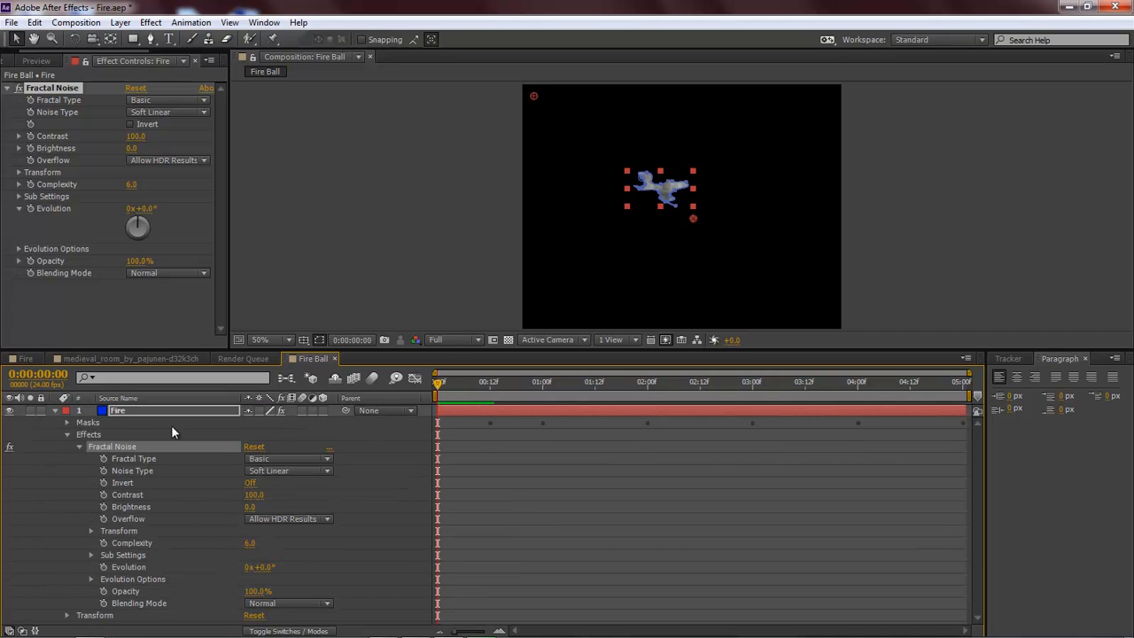
{"action": "left_click_drag", "start_coordinate": [362, 352], "coordinate": [367, 308]}
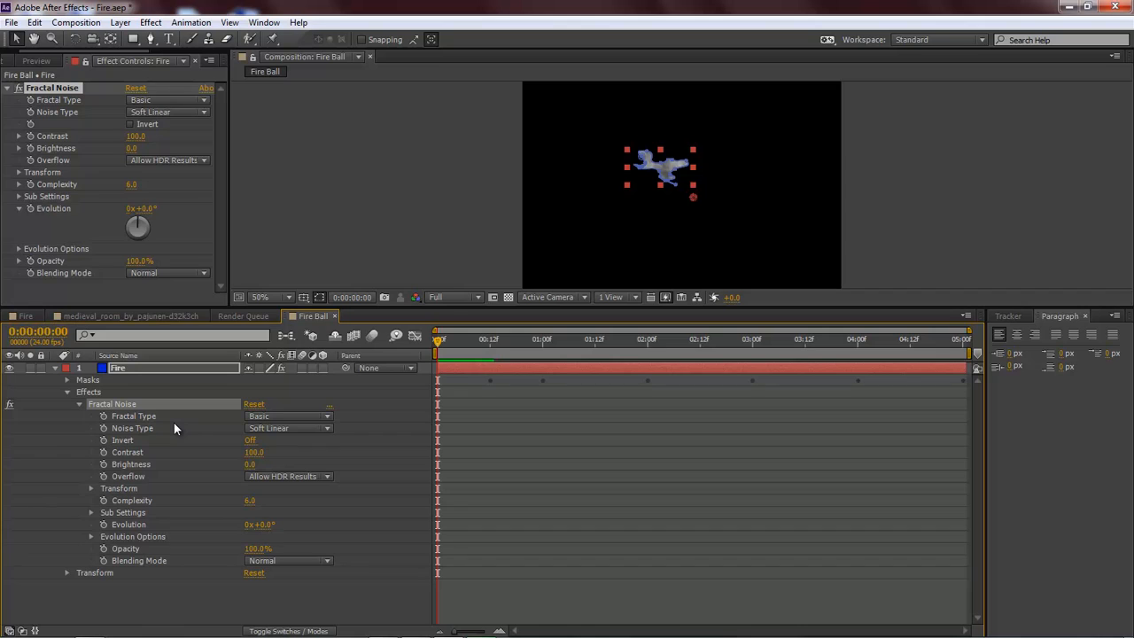
- Expand the Fractal Noise Transform settings and keyframe its Scale at 80 at 0:00:00:00
{"action": "left_click", "coordinate": [92, 489]}
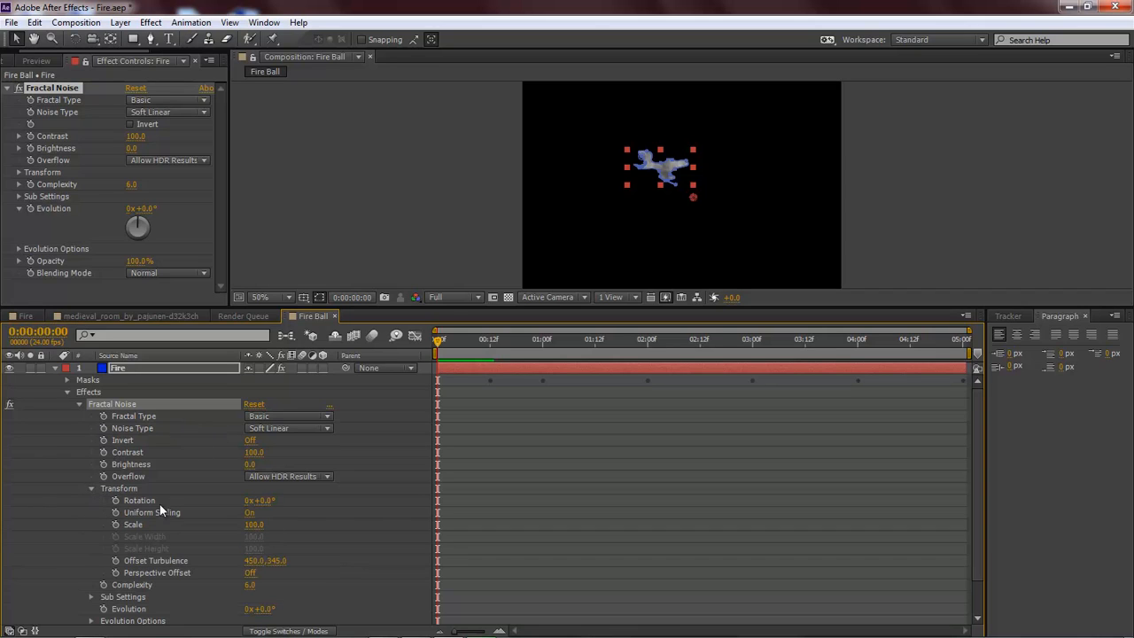
{"action": "left_click", "coordinate": [115, 525]}
{"action": "left_click", "coordinate": [255, 524]}
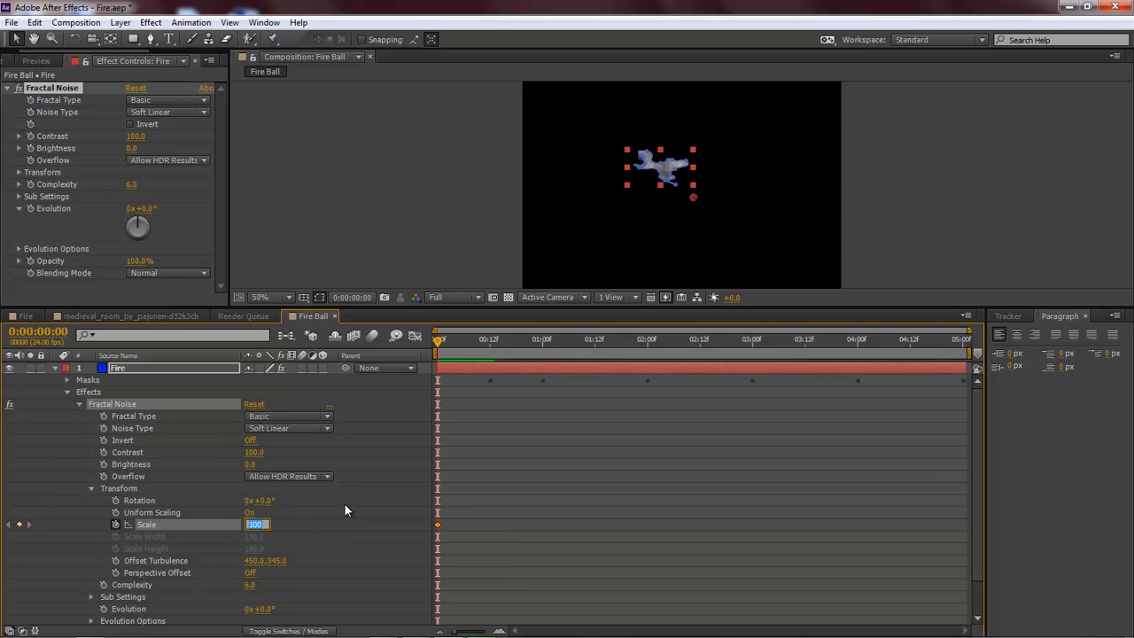
{"action": "key", "text": "Return"}
- Add a Fractal Noise Scale keyframe of 122.2 at 0:00:05:00
{"action": "left_click_drag", "start_coordinate": [439, 340], "coordinate": [525, 341]}
{"action": "left_click_drag", "start_coordinate": [735, 357], "coordinate": [972, 352]}
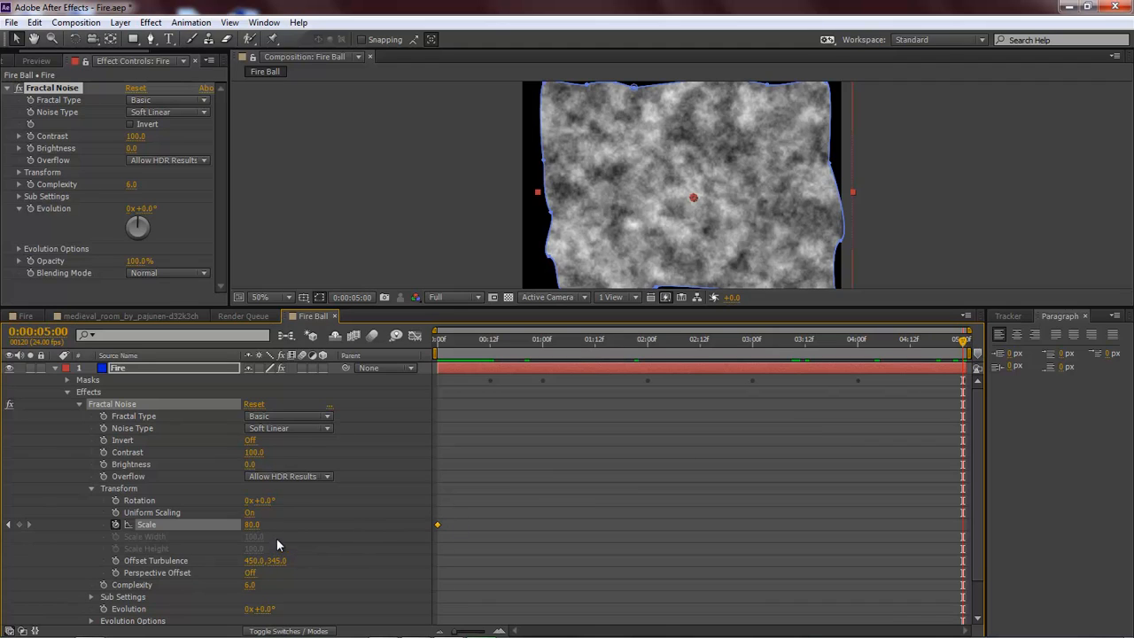
{"action": "left_click", "coordinate": [252, 524]}
{"action": "type", "text": "122.2"}
{"action": "key", "text": "Return"}
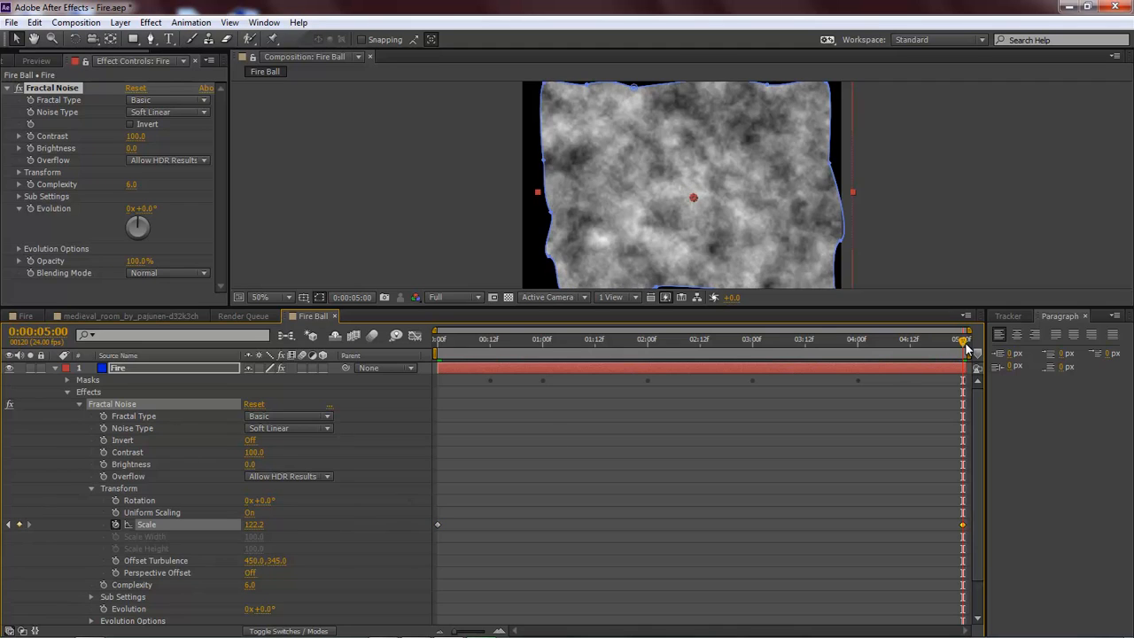
- Animate the Fractal Noise Offset Turbulence from its existing value at 0:00:00:00 to 750, 345 at 0:00:05:00
{"action": "left_click_drag", "start_coordinate": [968, 347], "coordinate": [433, 350]}
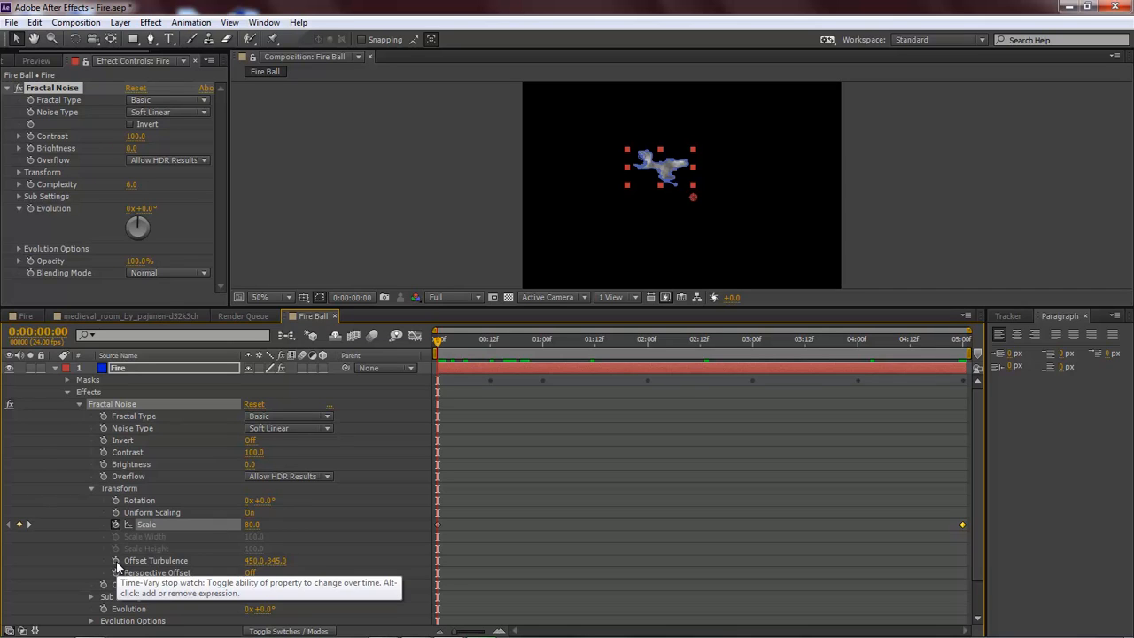
{"action": "left_click", "coordinate": [115, 561]}
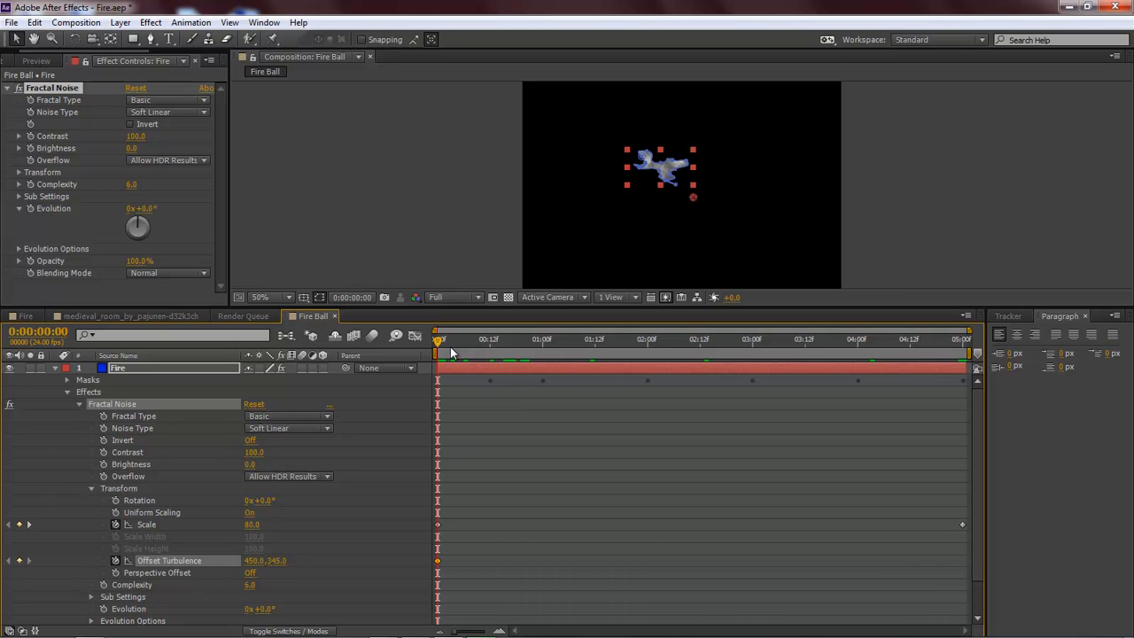
{"action": "left_click_drag", "start_coordinate": [441, 347], "coordinate": [975, 353]}
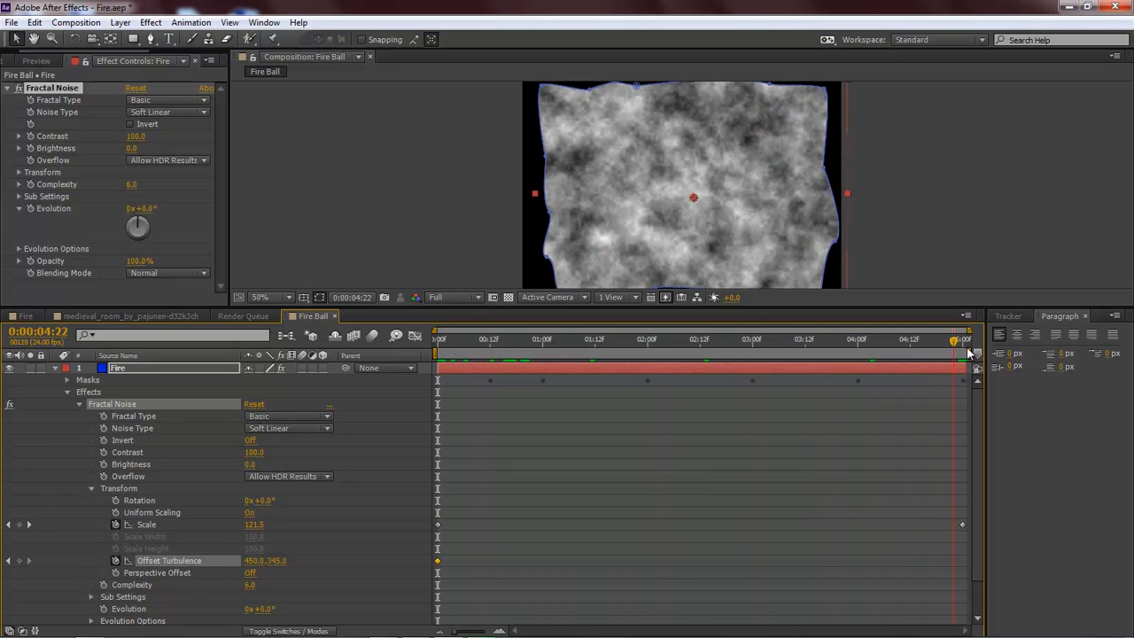
{"action": "left_click", "coordinate": [252, 561]}
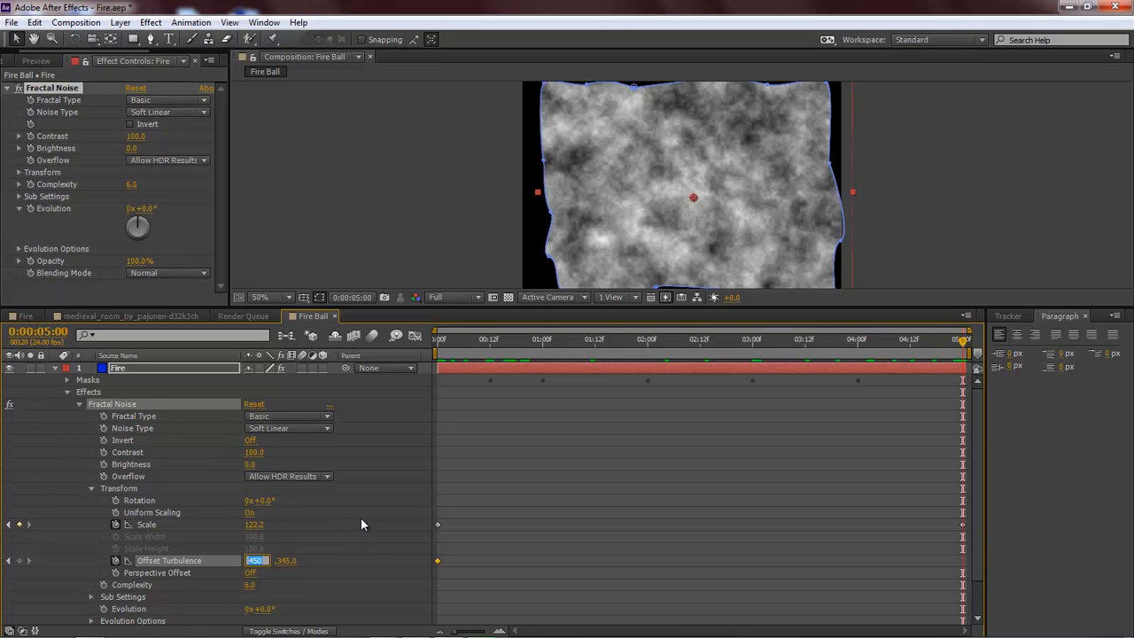
{"action": "type", "text": "750"}
{"action": "key", "text": "Return"}
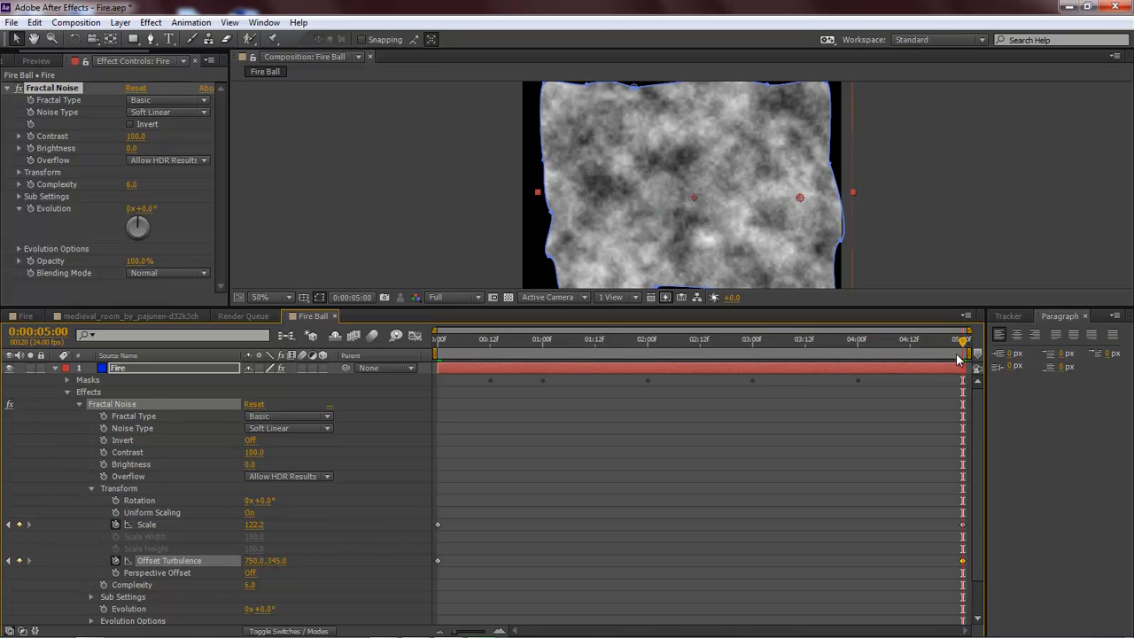
- Animate the Fractal Noise Evolution from its existing value at 0:00:00:00 to 4 revolutions at 0:00:05:00
{"action": "left_click_drag", "start_coordinate": [963, 344], "coordinate": [439, 344]}
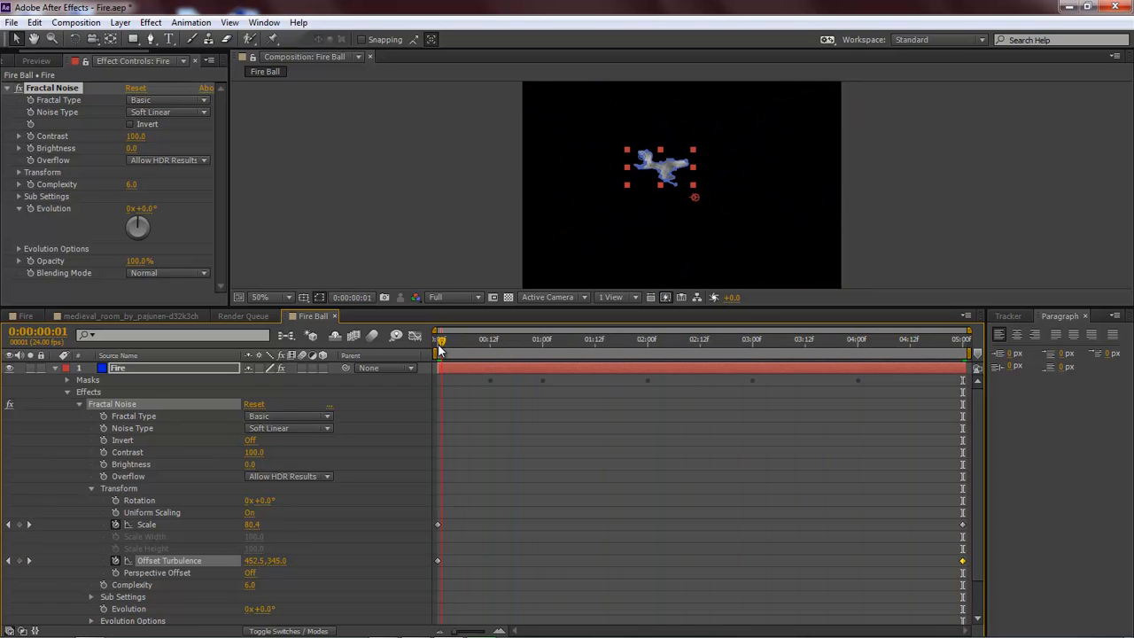
{"action": "scroll", "coordinate": [206, 555], "scroll_direction": "down", "scroll_amount": 1}
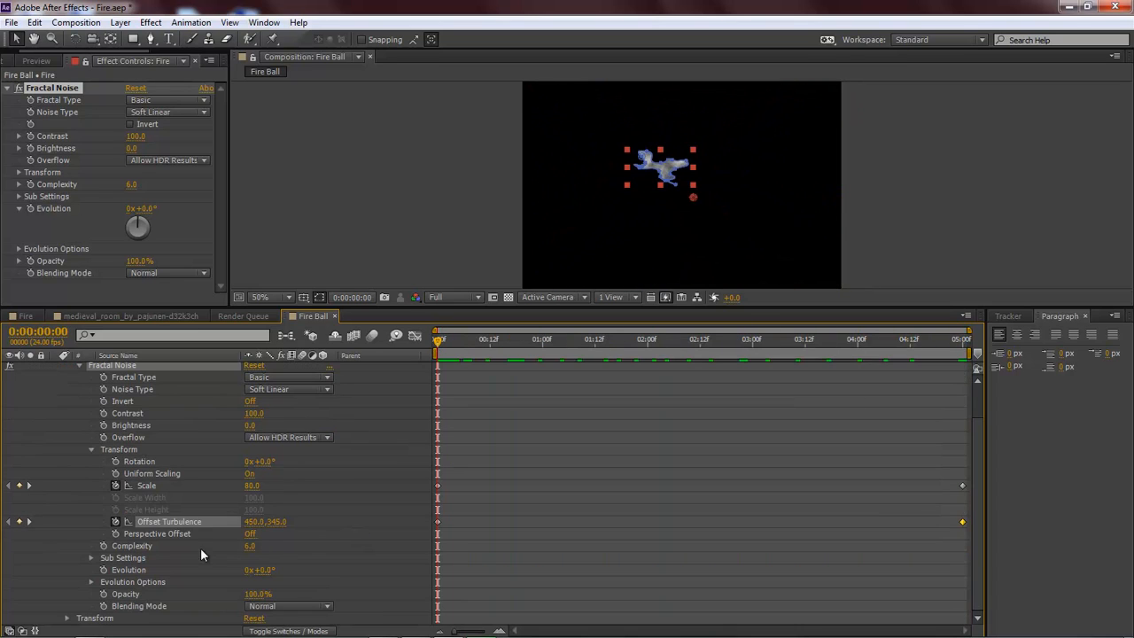
{"action": "left_click", "coordinate": [103, 571]}
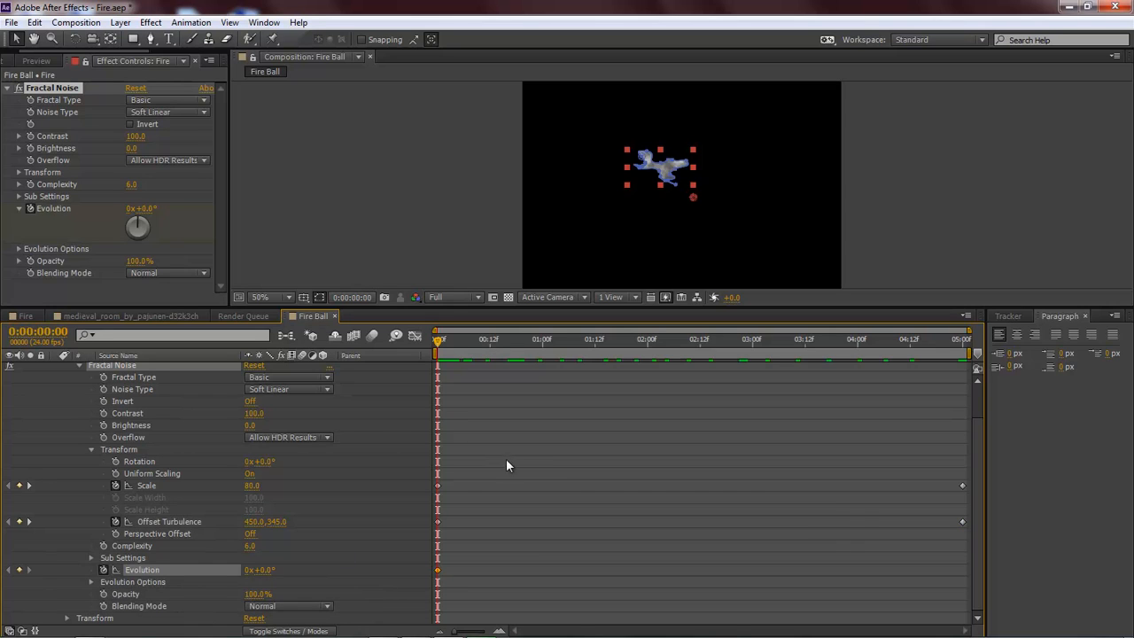
{"action": "left_click_drag", "start_coordinate": [436, 346], "coordinate": [986, 346]}
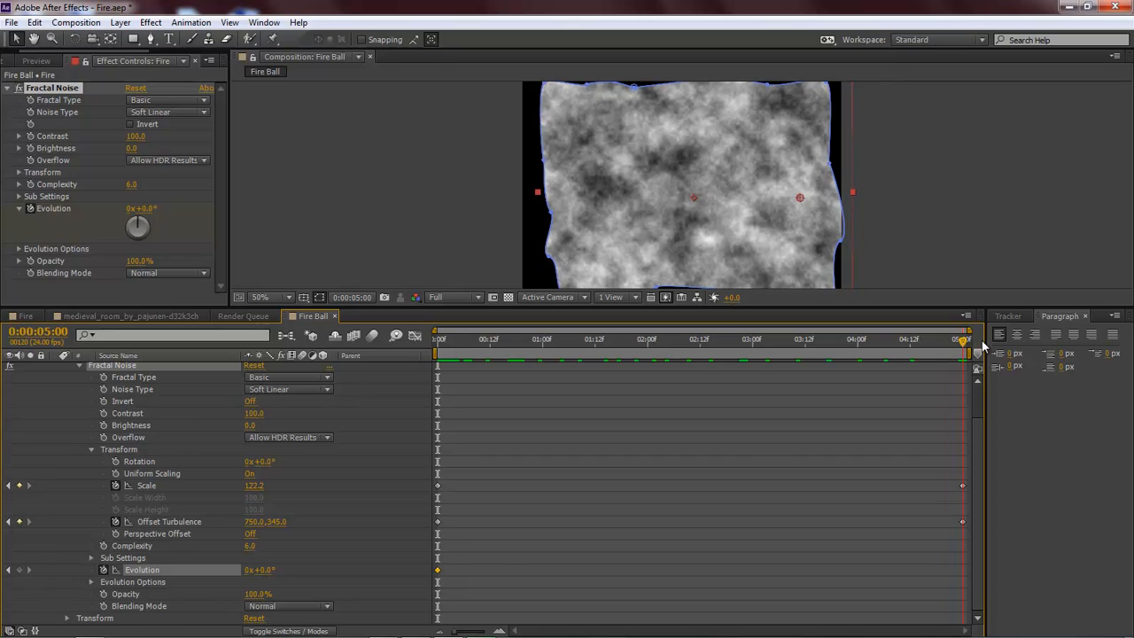
{"action": "left_click", "coordinate": [251, 570]}
{"action": "type", "text": "4"}
{"action": "key", "text": "Return"}
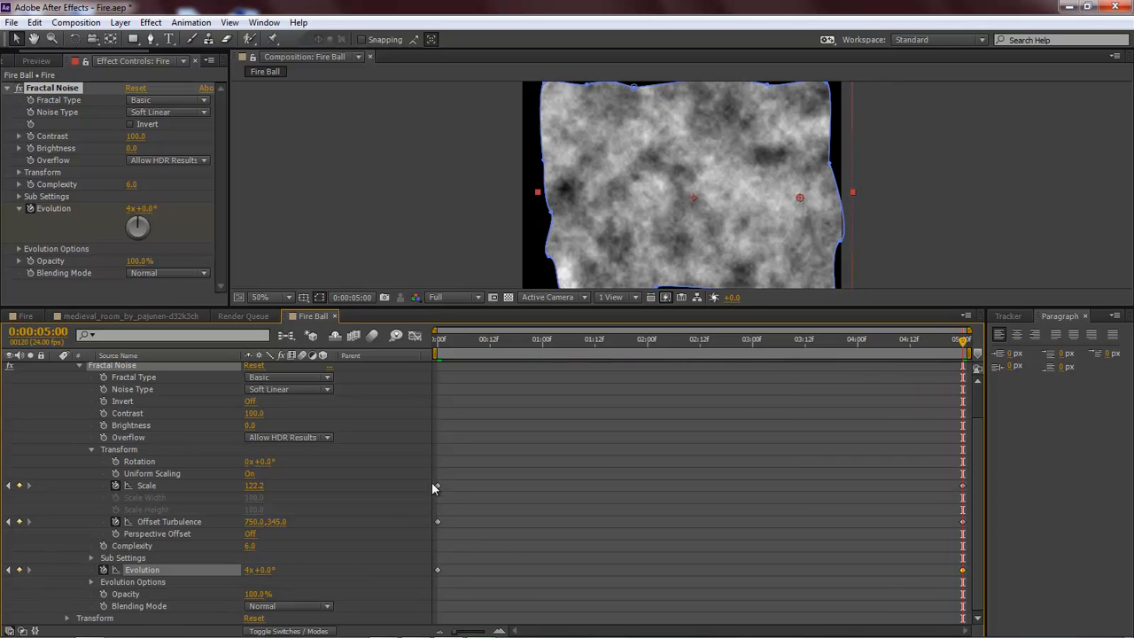
- Return the playhead to 0:00:00:00 and turn on Cycle Evolution in the Fractal Noise Evolution Options
{"action": "left_click_drag", "start_coordinate": [964, 343], "coordinate": [414, 355]}
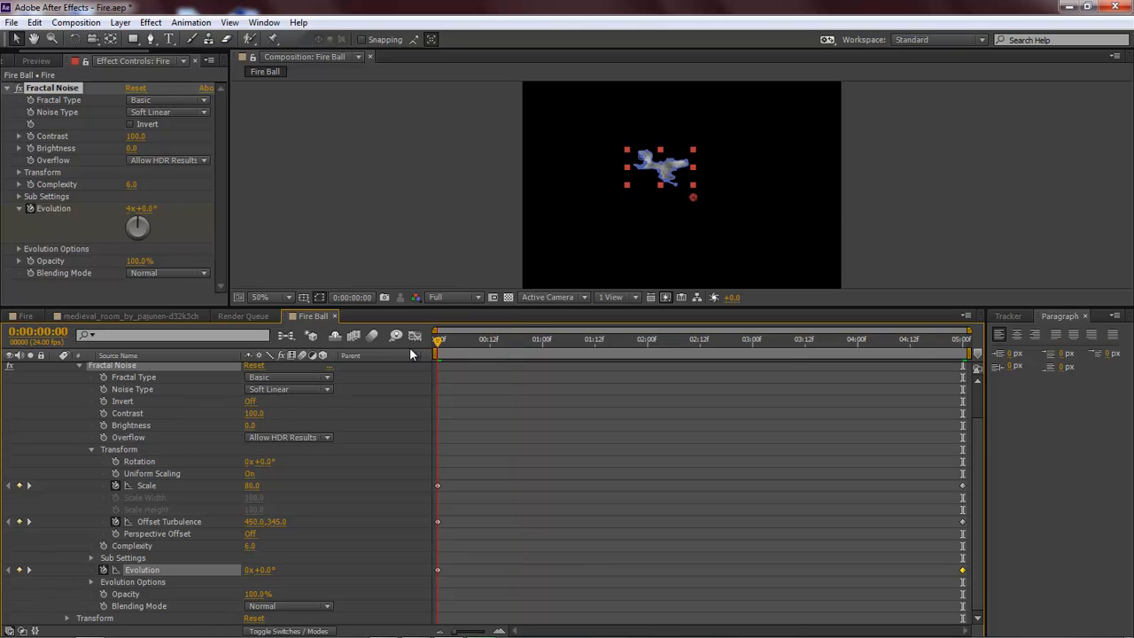
{"action": "left_click", "coordinate": [91, 582]}
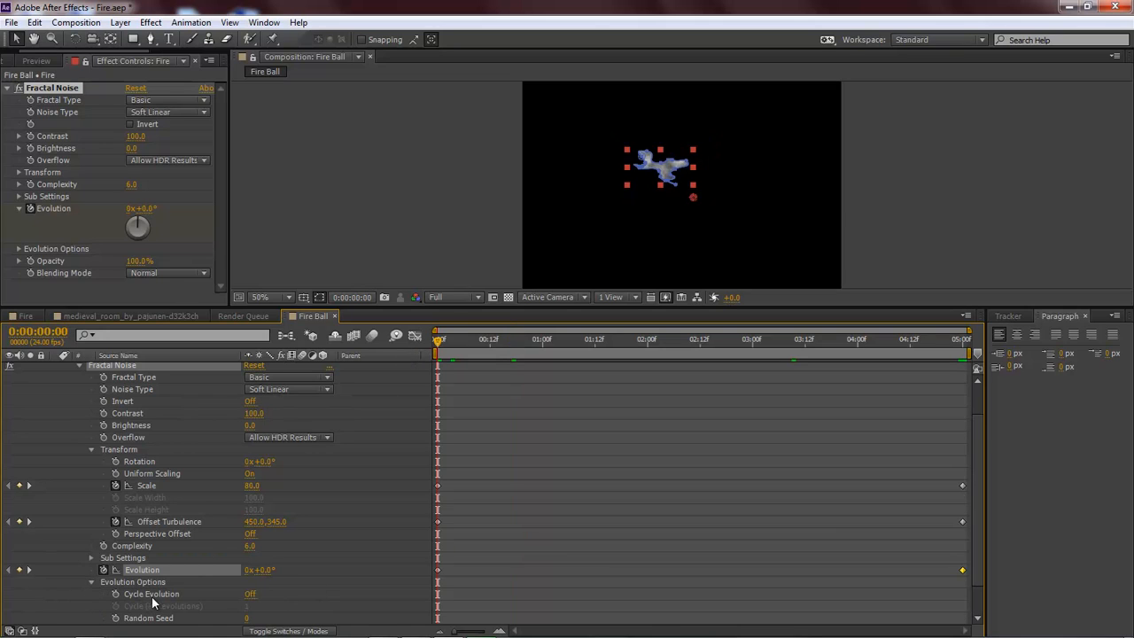
{"action": "left_click", "coordinate": [250, 594]}
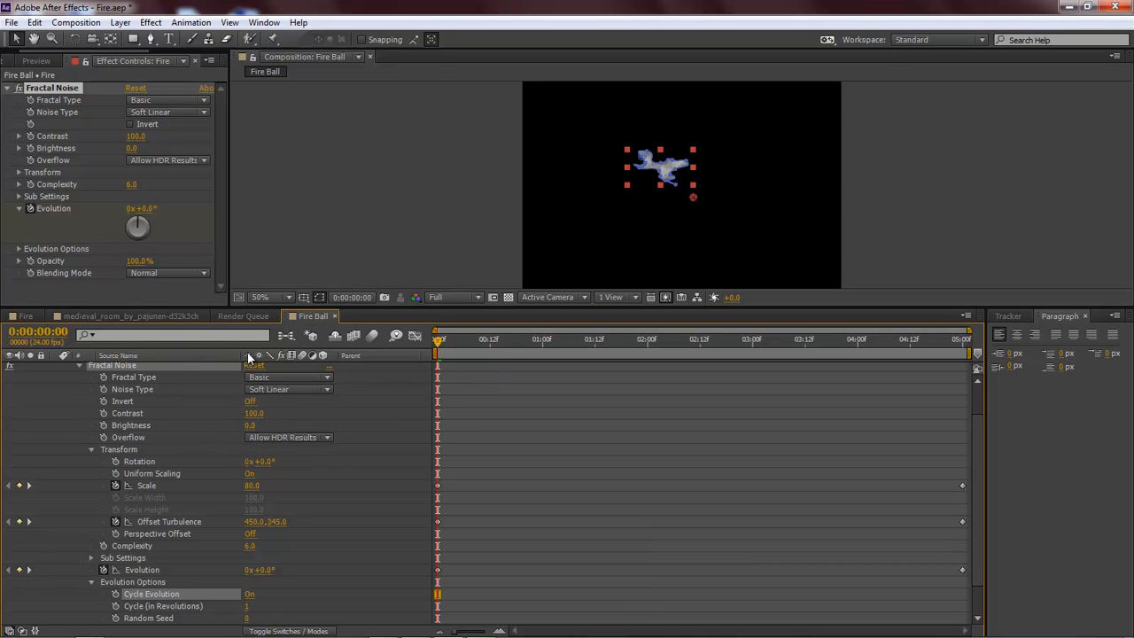
- Apply the Colorama effect from the Color Correction category to the Fire layer
{"action": "scroll", "coordinate": [247, 359], "scroll_direction": "up", "scroll_amount": 2}
{"action": "left_click", "coordinate": [124, 369]}
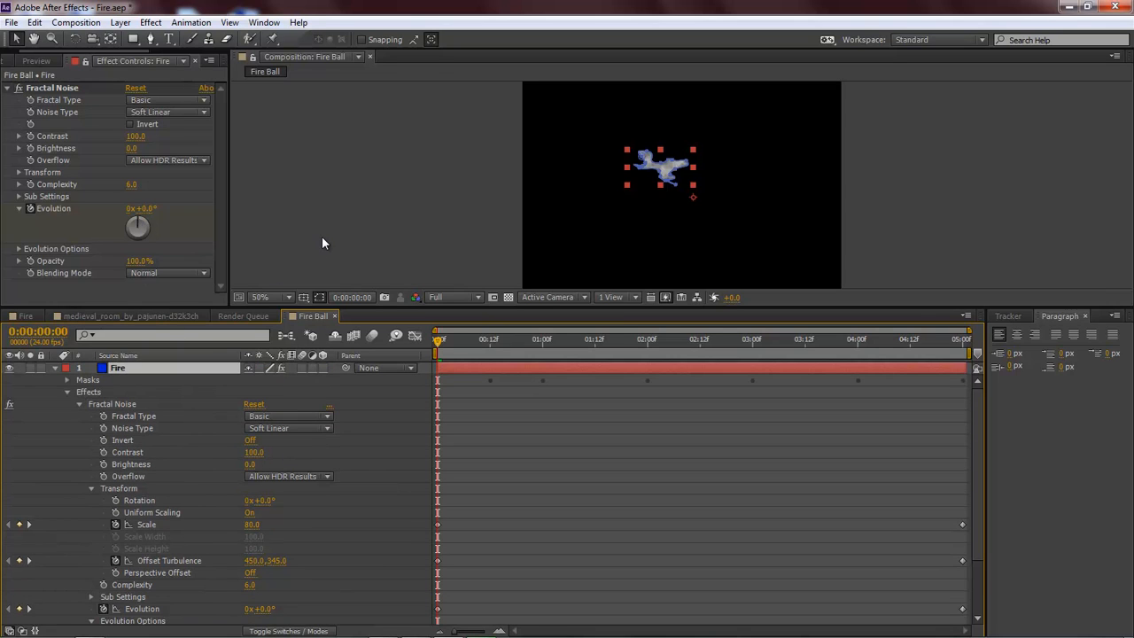
{"action": "left_click", "coordinate": [149, 24]}
{"action": "mouse_move", "coordinate": [203, 169]}
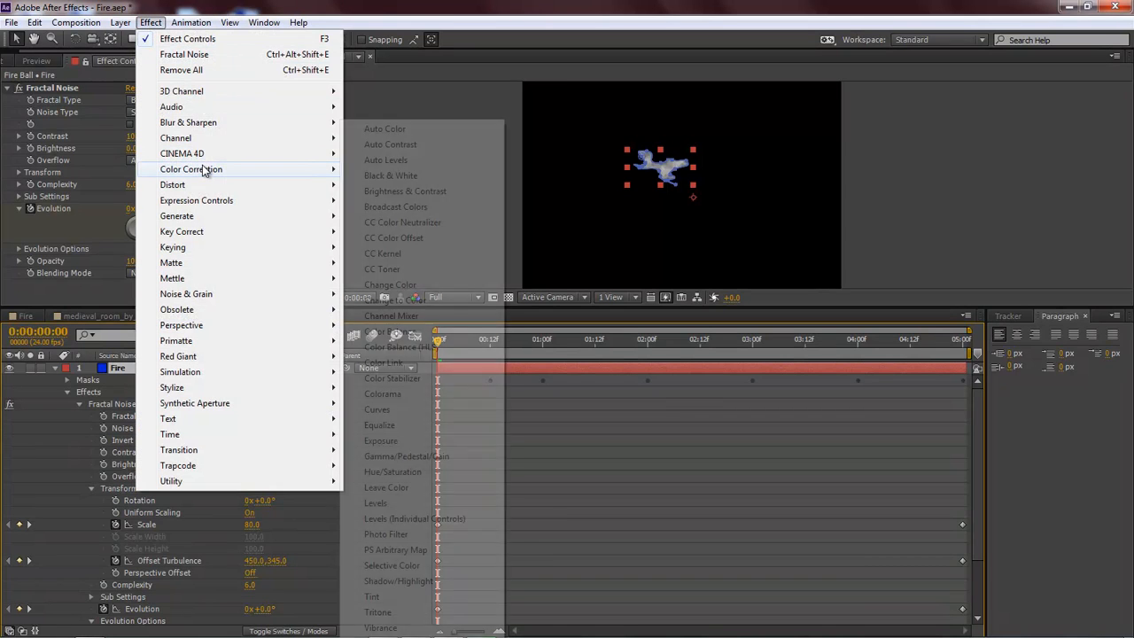
{"action": "left_click", "coordinate": [398, 395]}
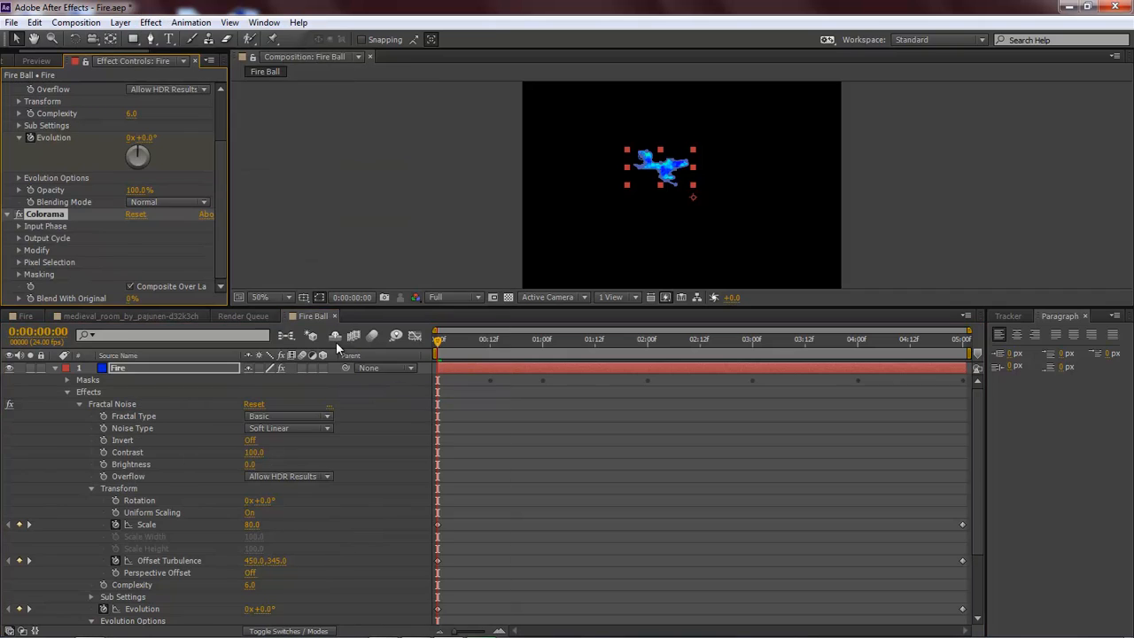
- Set the Colorama Output Cycle to the Fire preset palette and preview the coloured shape at 0:00:00:13
{"action": "left_click", "coordinate": [18, 239]}
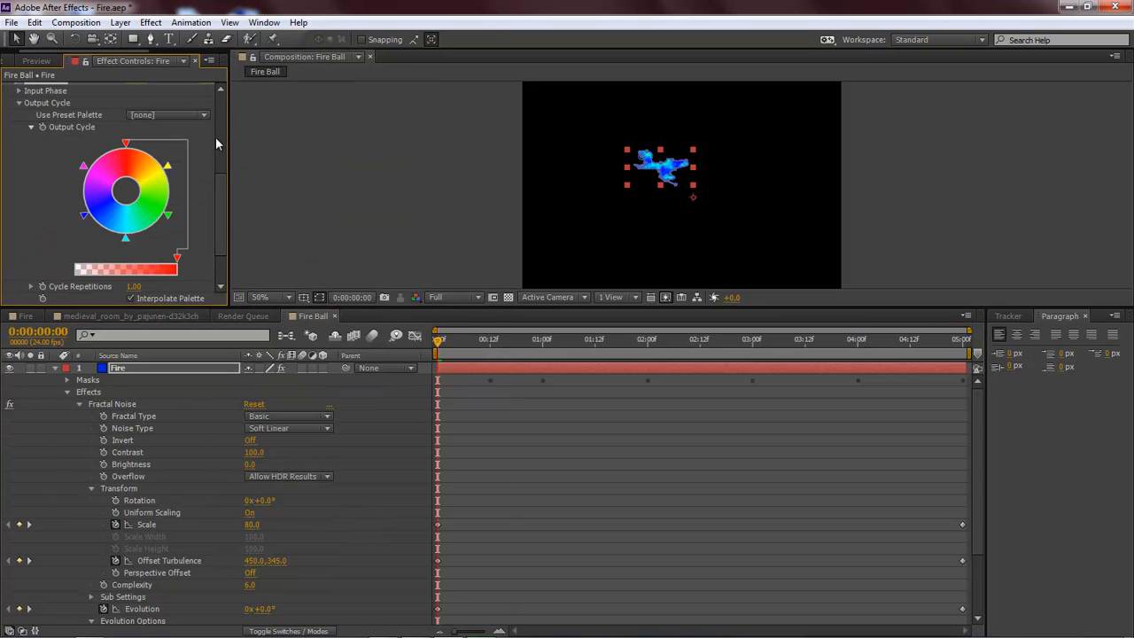
{"action": "left_click", "coordinate": [204, 116]}
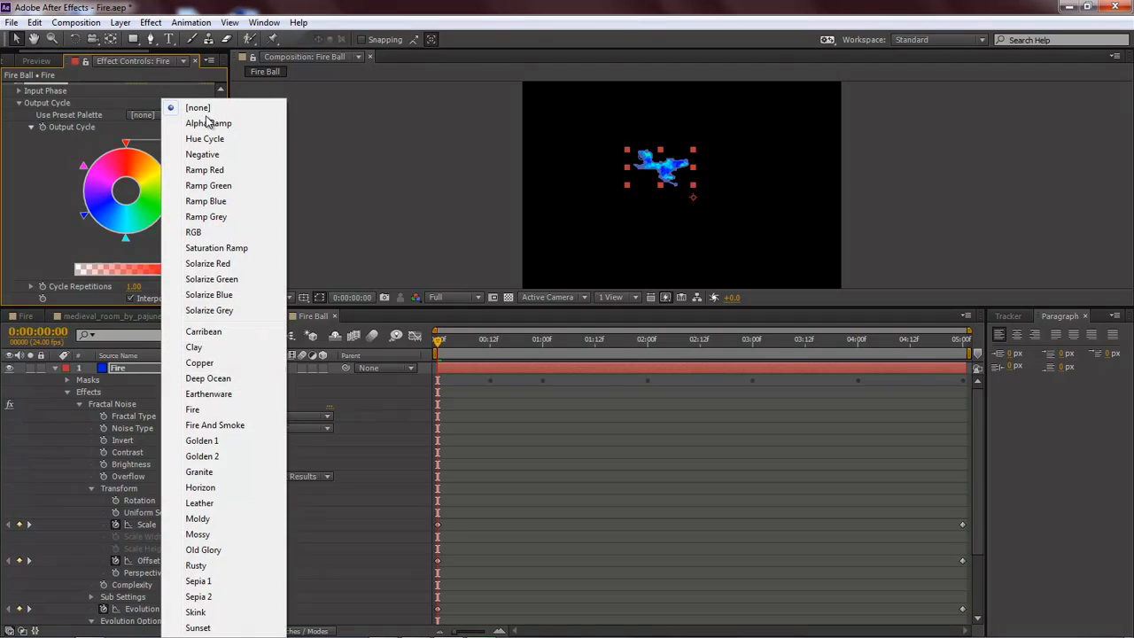
{"action": "left_click", "coordinate": [211, 410]}
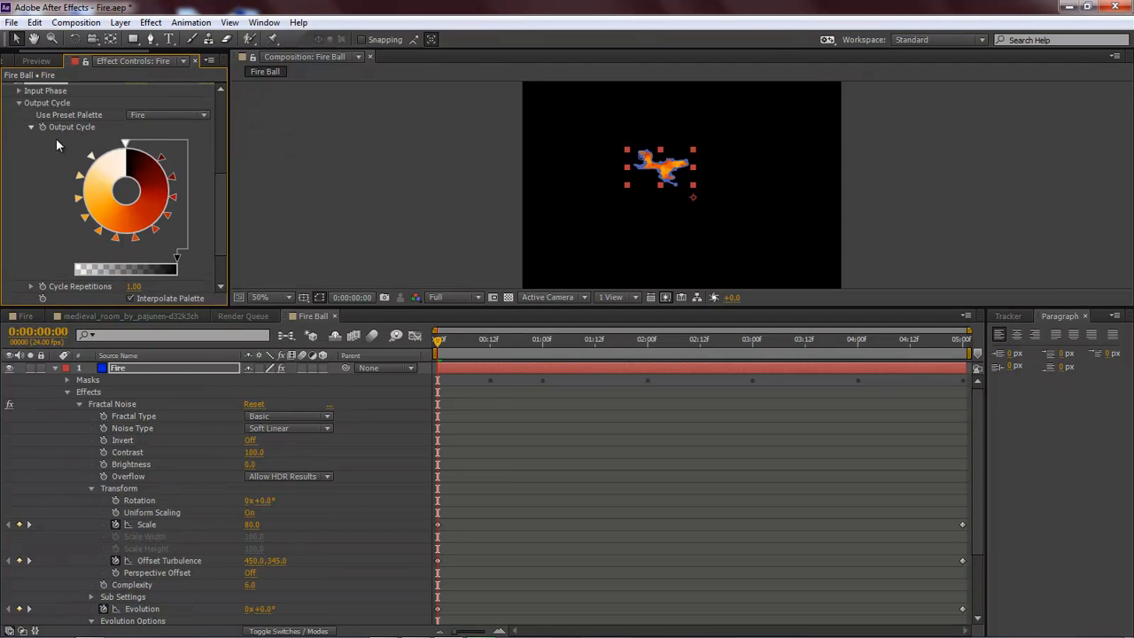
{"action": "left_click_drag", "start_coordinate": [439, 341], "coordinate": [498, 348]}
{"action": "left_click", "coordinate": [376, 209]}
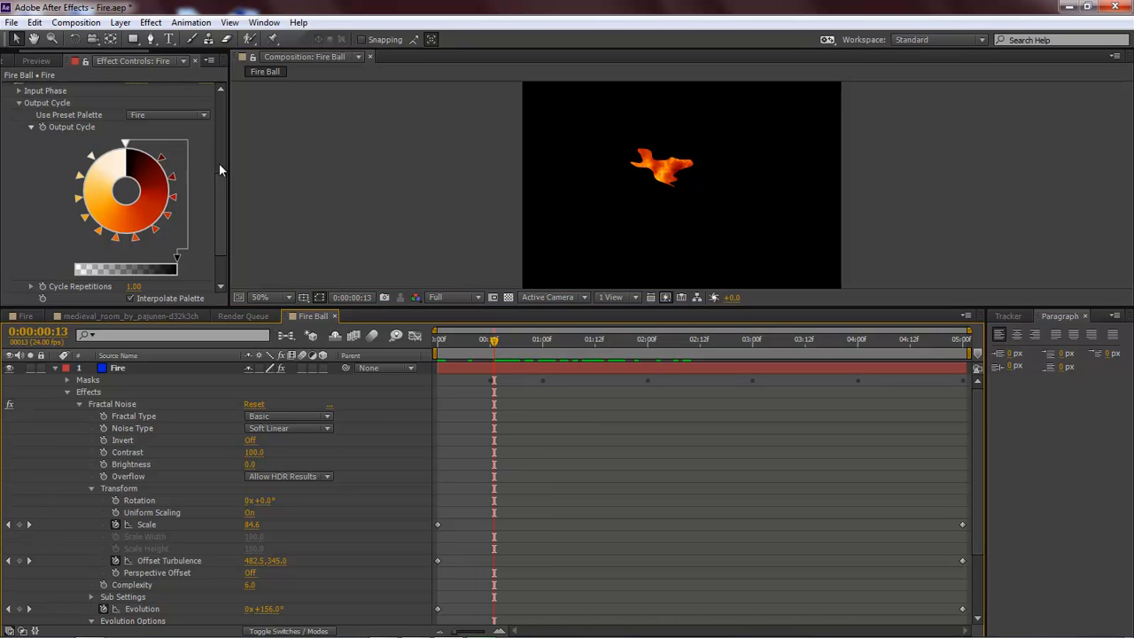
- Apply the Roughen Edges effect from the Stylize category to the Fire layer
{"action": "left_click_drag", "start_coordinate": [220, 207], "coordinate": [220, 163]}
{"action": "left_click", "coordinate": [108, 368]}
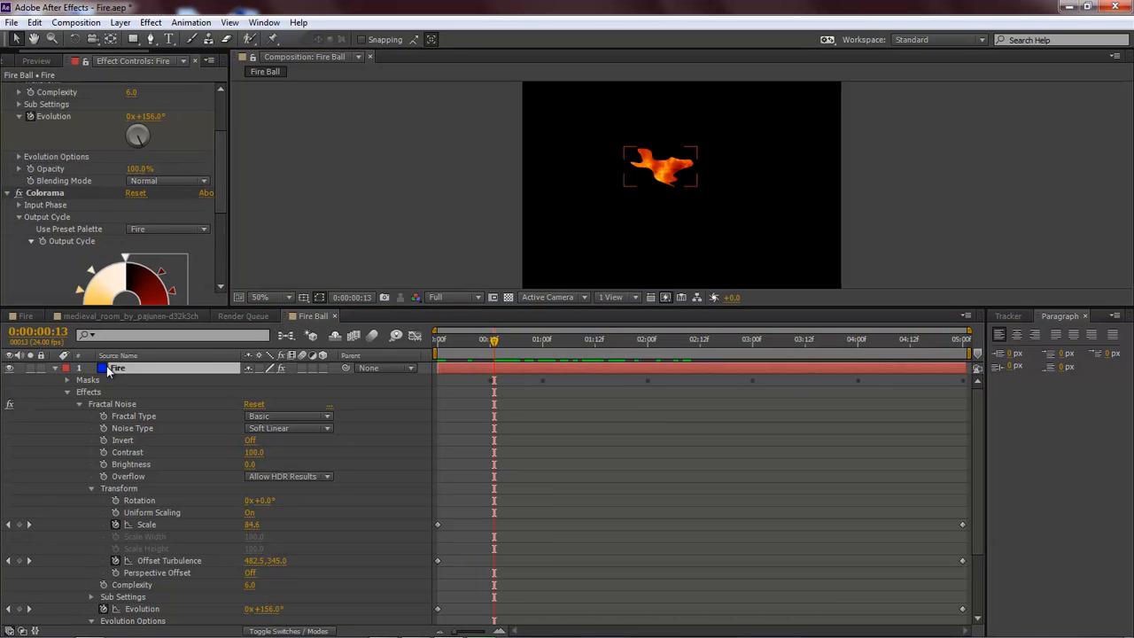
{"action": "left_click", "coordinate": [151, 23]}
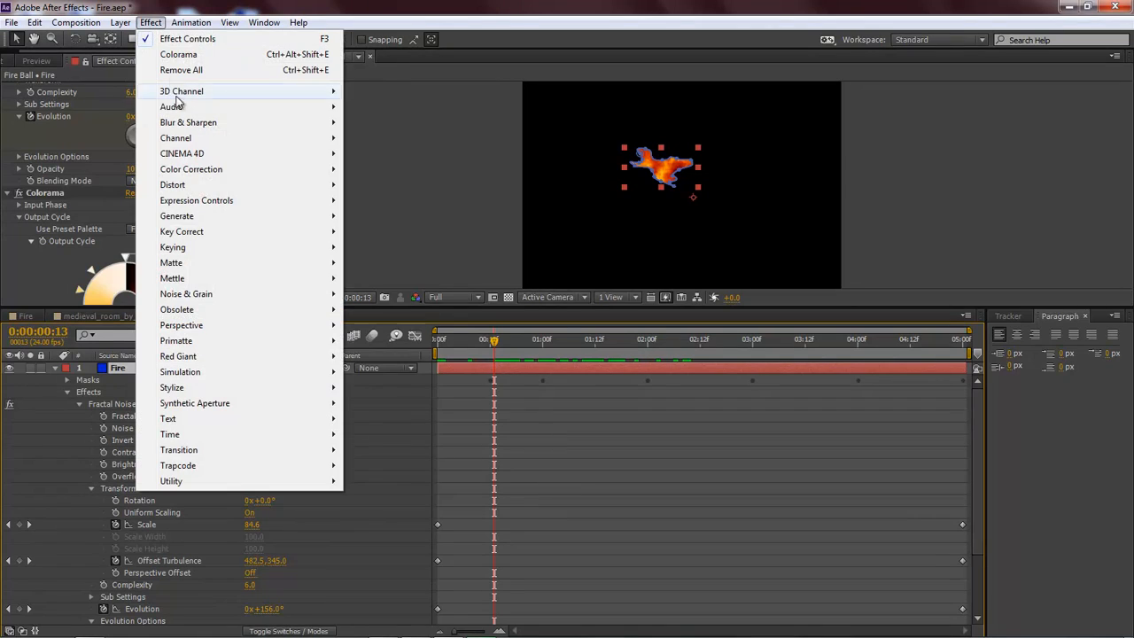
{"action": "mouse_move", "coordinate": [177, 388]}
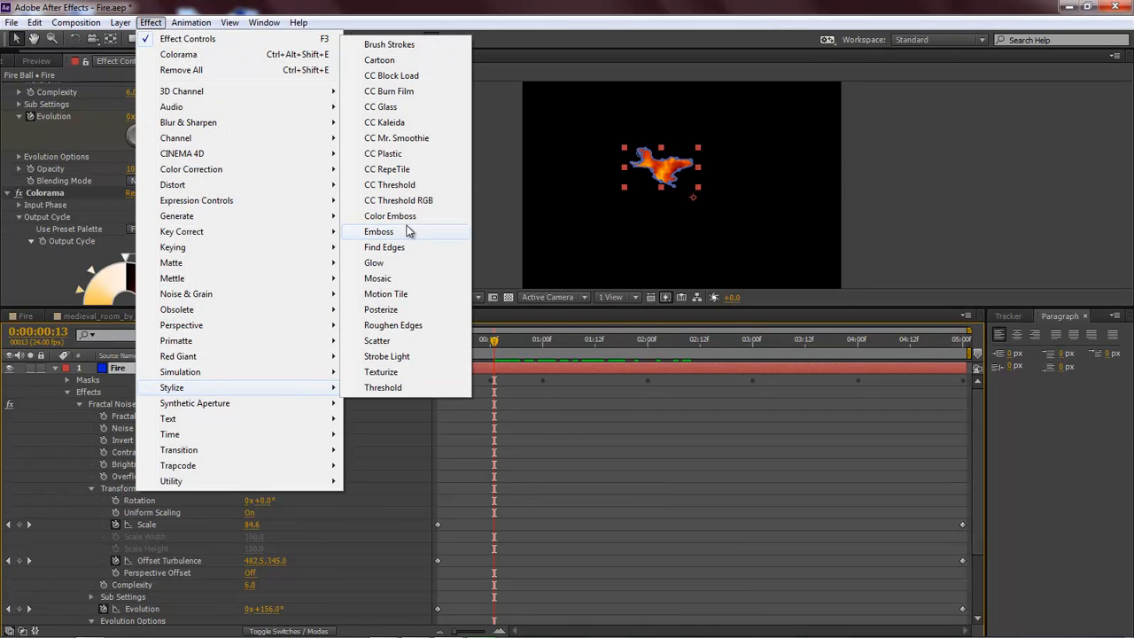
{"action": "left_click", "coordinate": [393, 325]}
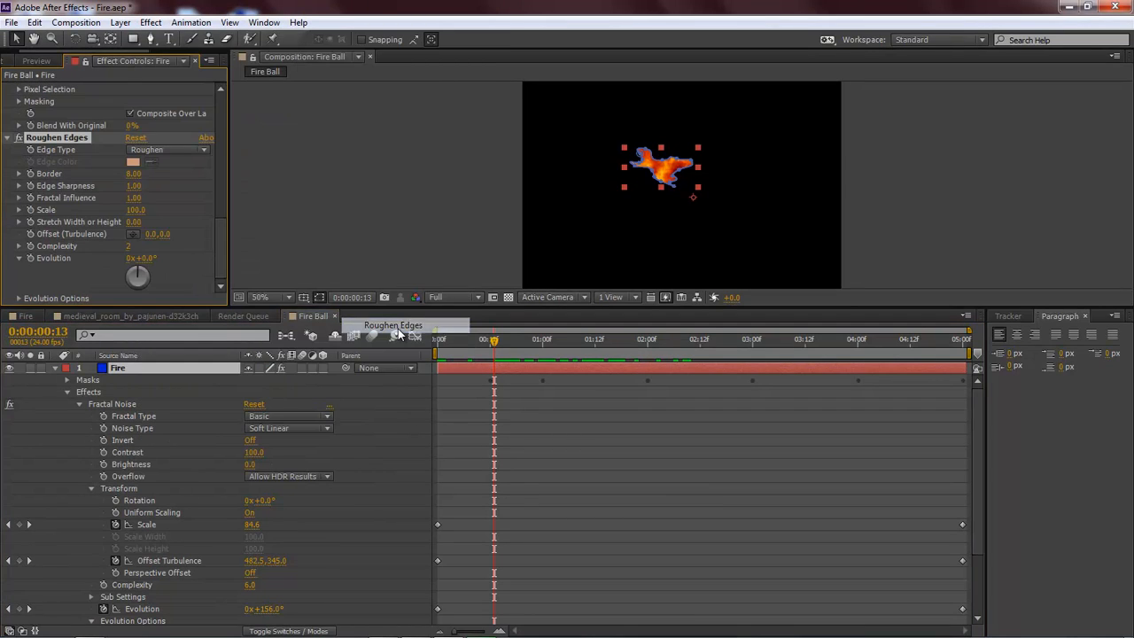
- Expand the Roughen Edges settings of the Fire layer in the timeline
{"action": "left_click", "coordinate": [375, 445]}
{"action": "scroll", "coordinate": [387, 448], "scroll_direction": "down", "scroll_amount": 3}
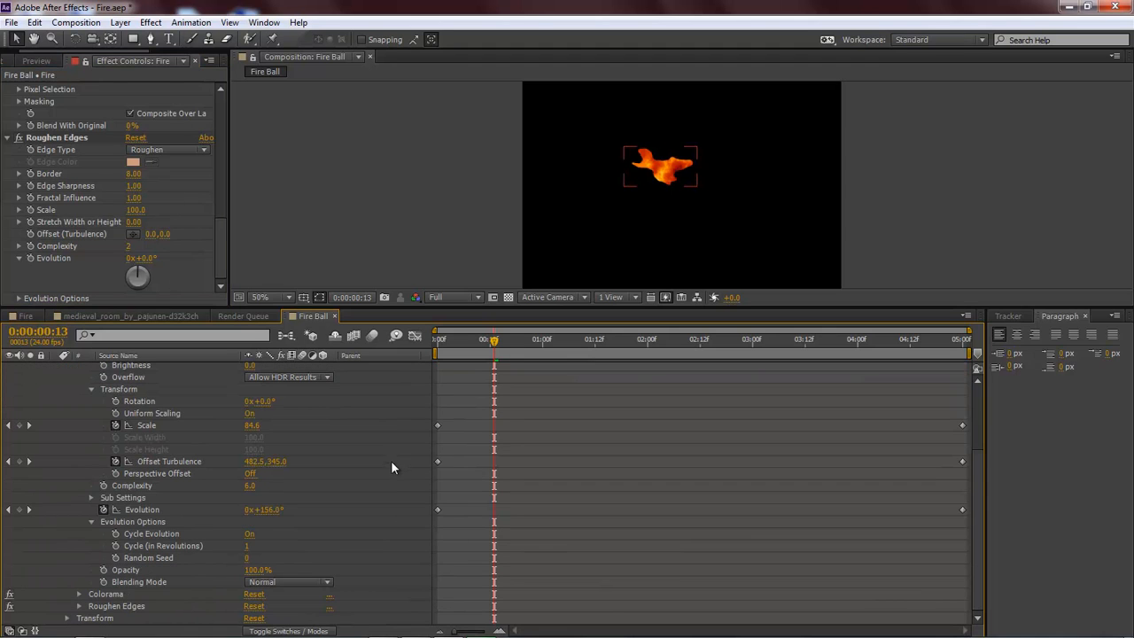
{"action": "left_click", "coordinate": [79, 606]}
{"action": "scroll", "coordinate": [407, 432], "scroll_direction": "down", "scroll_amount": 3}
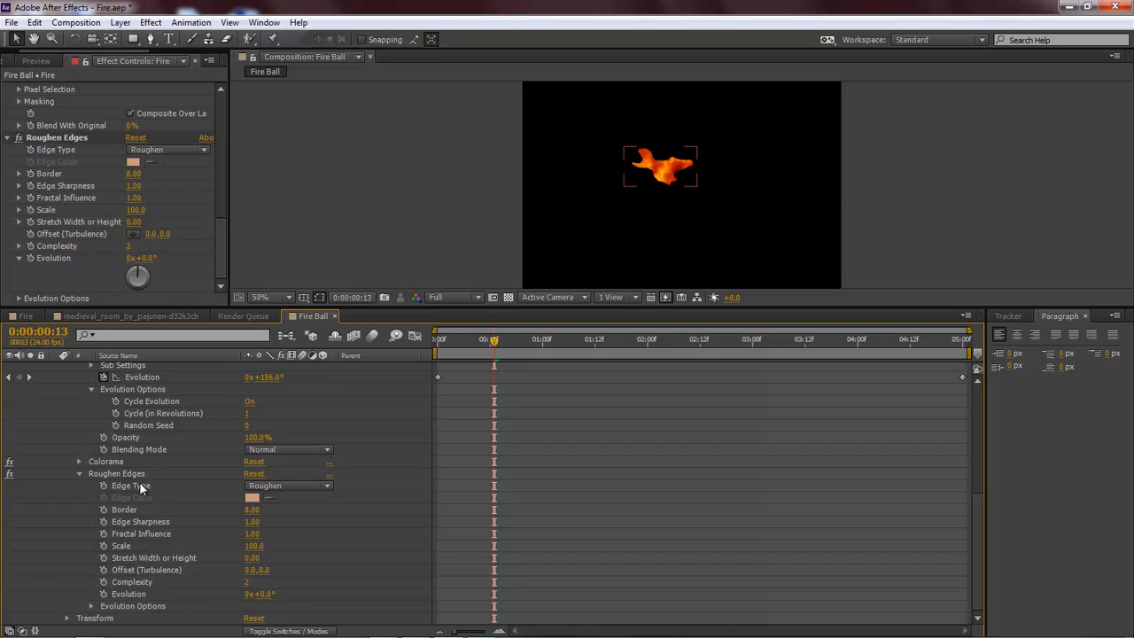
- Set the Border of Roughen Edges on the Fire layer to 75
{"action": "left_click", "coordinate": [251, 510]}
{"action": "type", "text": "75"}
{"action": "key", "text": "Return"}
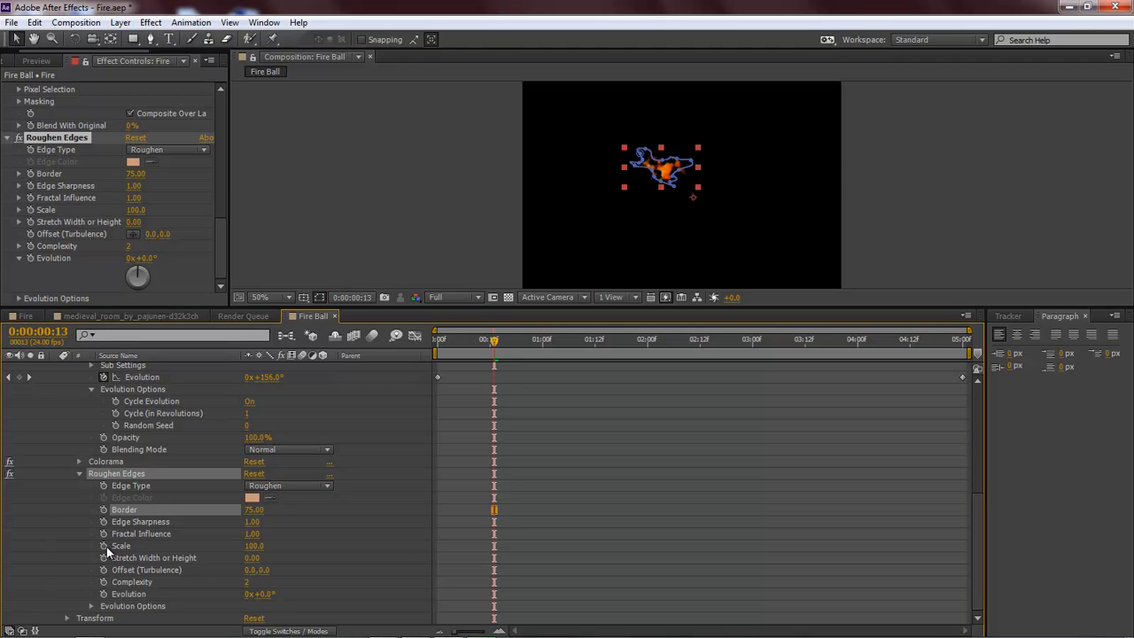
- Keyframe the Roughen Edges Scale at 0:00:00:00 with a value of 80
{"action": "key", "text": "Home"}
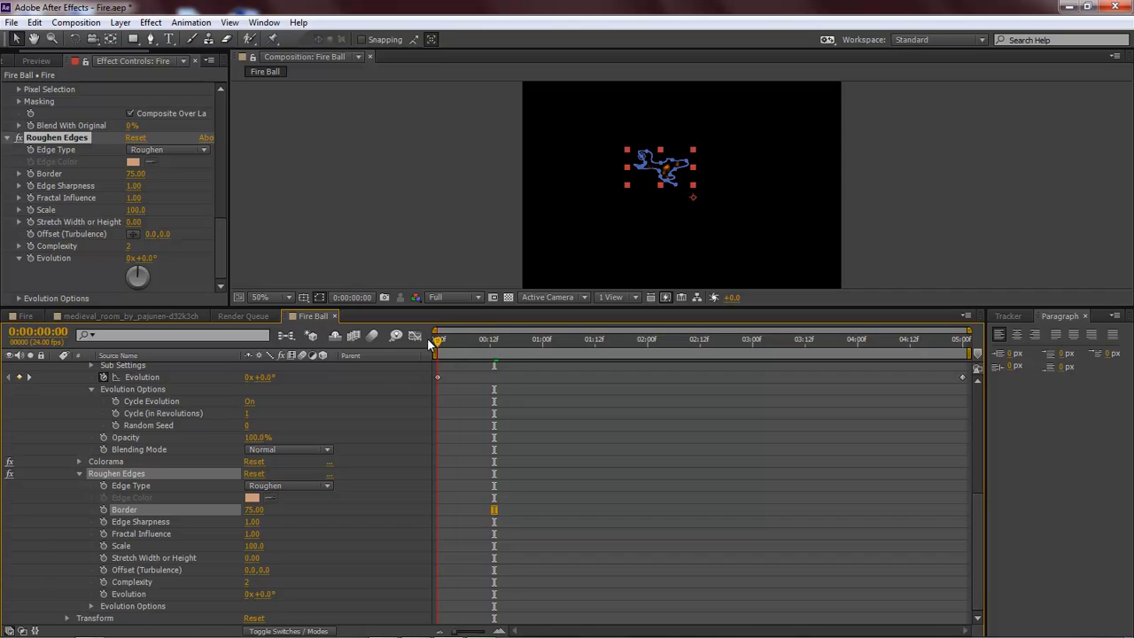
{"action": "left_click", "coordinate": [103, 546]}
{"action": "left_click", "coordinate": [254, 546]}
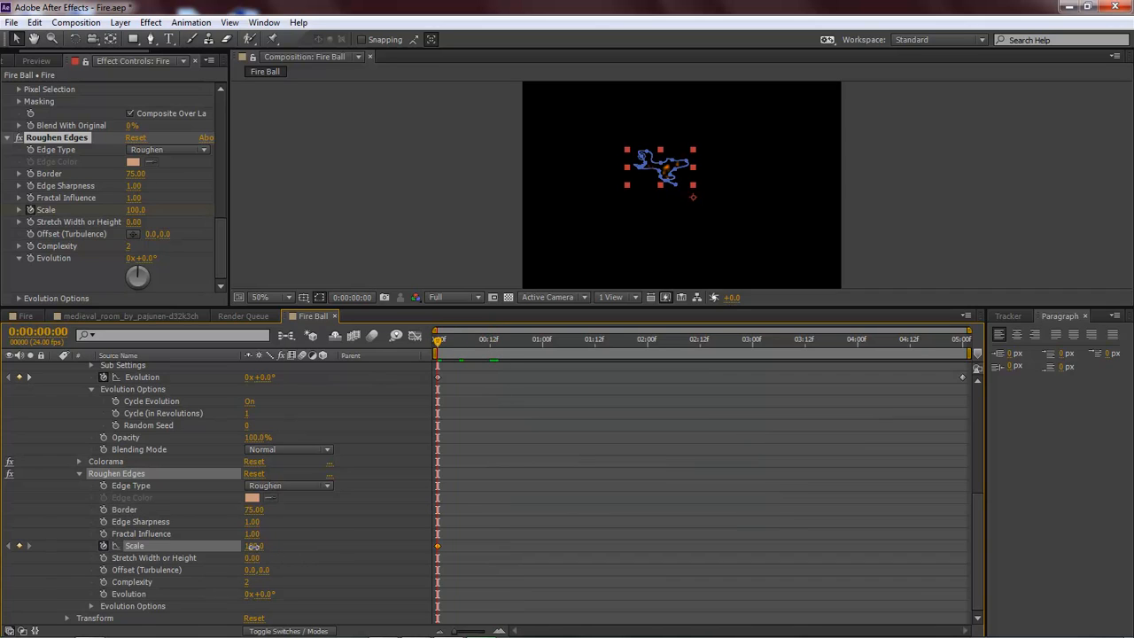
{"action": "key", "text": "Return"}
- Add a second Roughen Edges Scale keyframe at 0:00:05:00 with a value of 200
{"action": "left_click", "coordinate": [840, 339]}
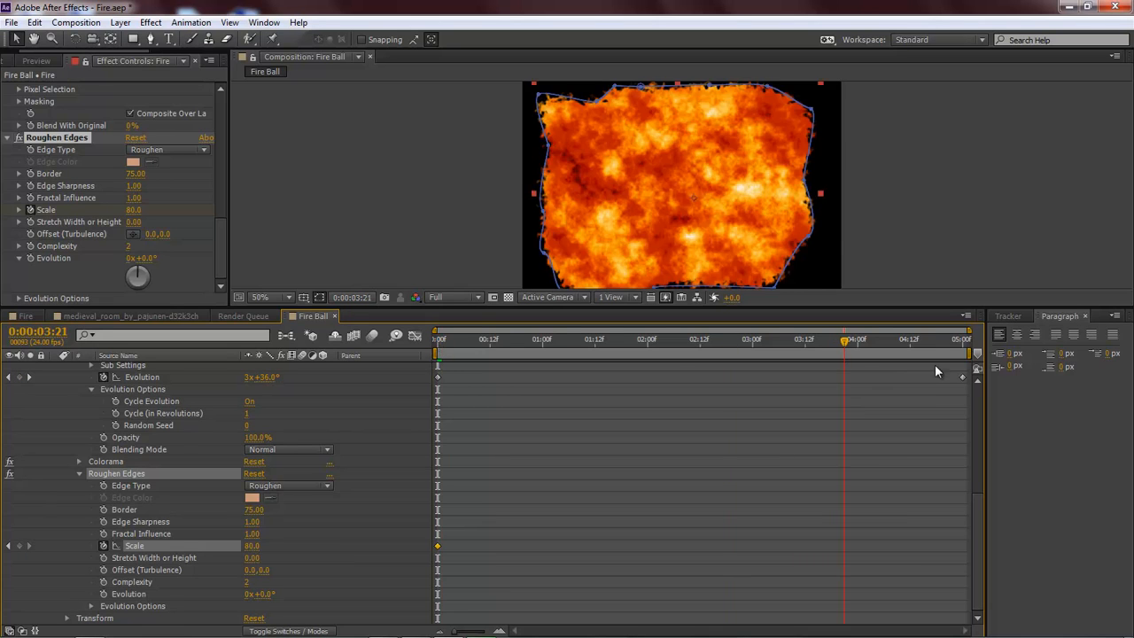
{"action": "left_click", "coordinate": [964, 340]}
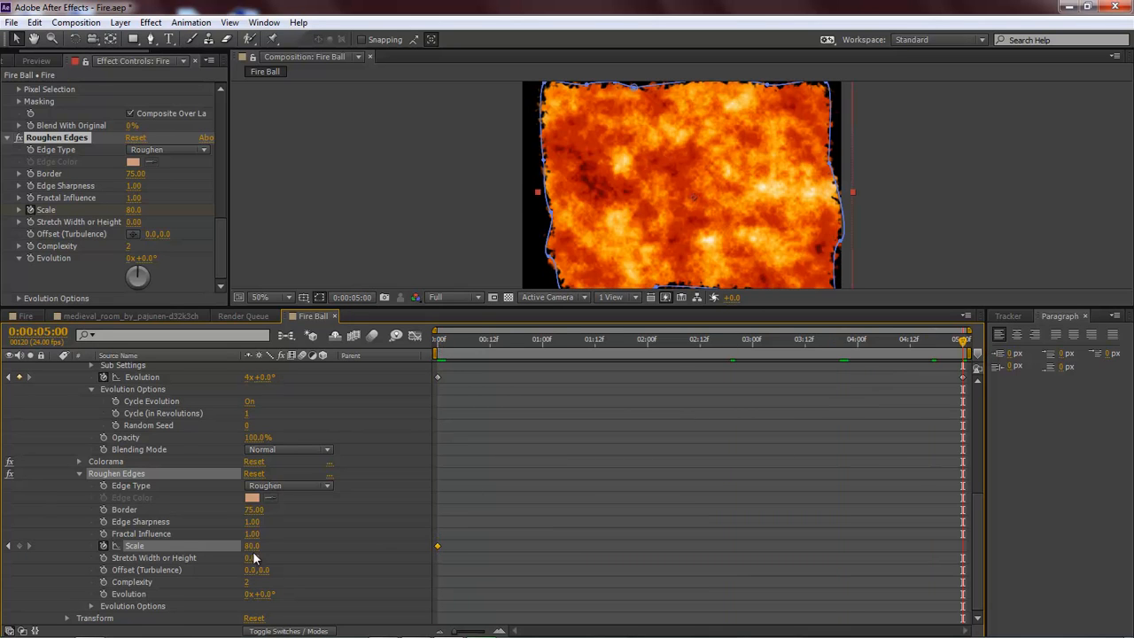
{"action": "left_click", "coordinate": [253, 547]}
{"action": "type", "text": "200"}
{"action": "key", "text": "Return"}
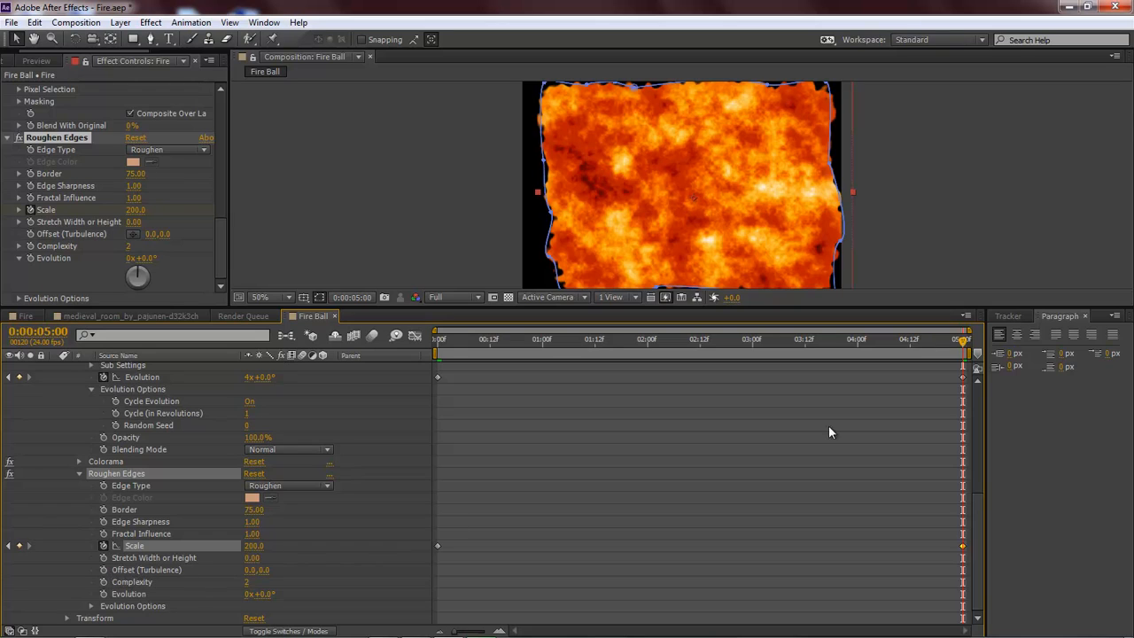
- Add the expression [0,time * -100] to Offset (Turbulence) of Roughen Edges
{"action": "left_click", "coordinate": [103, 569], "text": "alt"}
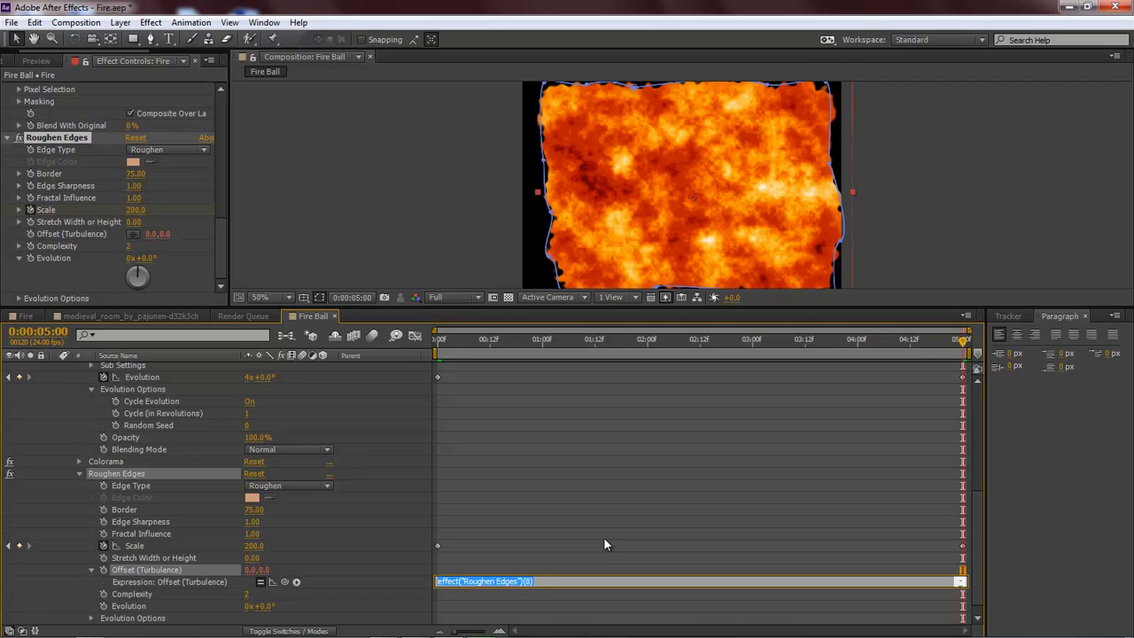
{"action": "key", "text": "BackSpace"}
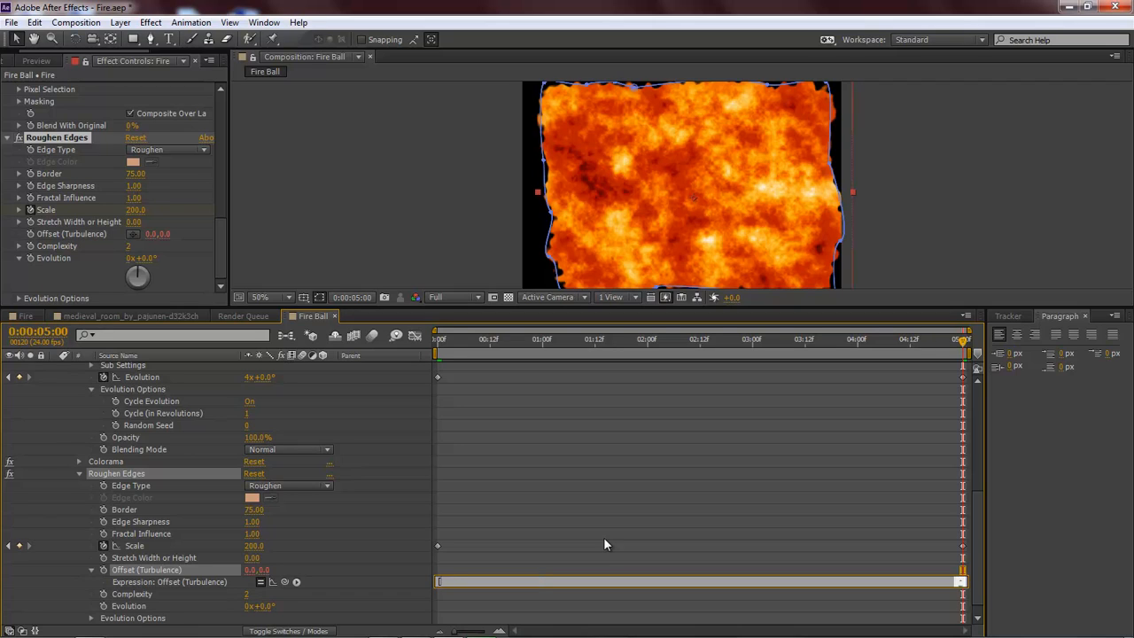
{"action": "type", "text": "[0,time * -100]"}
{"action": "left_click", "coordinate": [645, 531]}
- Set the Roughen Edges Edge Type to Spiky and scrub through the composition to preview the flame edges
{"action": "left_click_drag", "start_coordinate": [964, 341], "coordinate": [582, 350]}
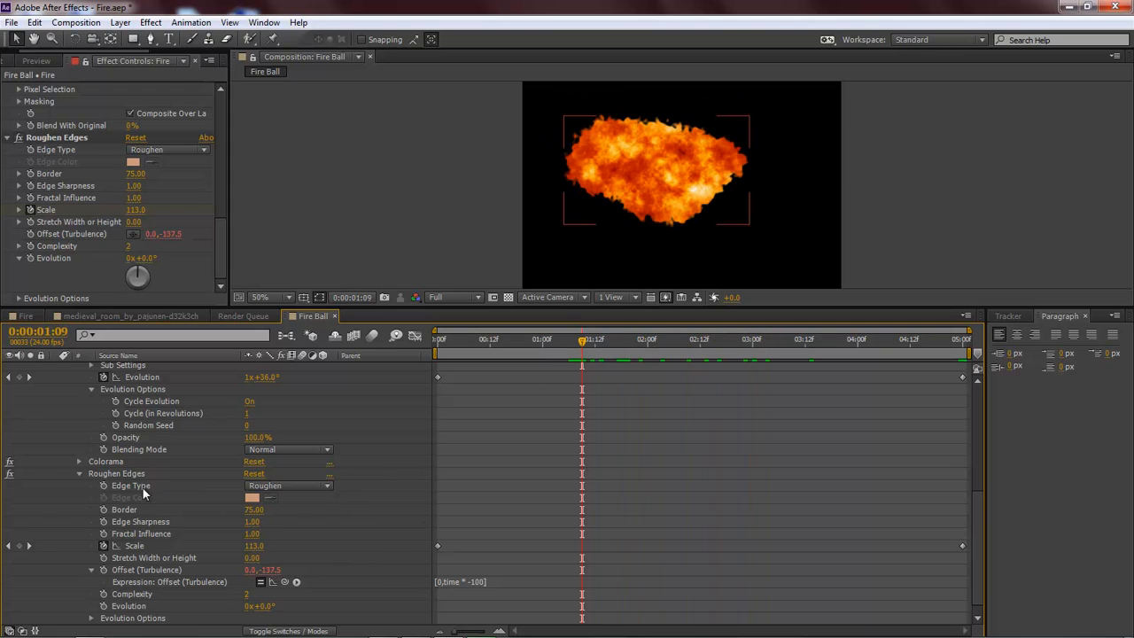
{"action": "left_click", "coordinate": [329, 490]}
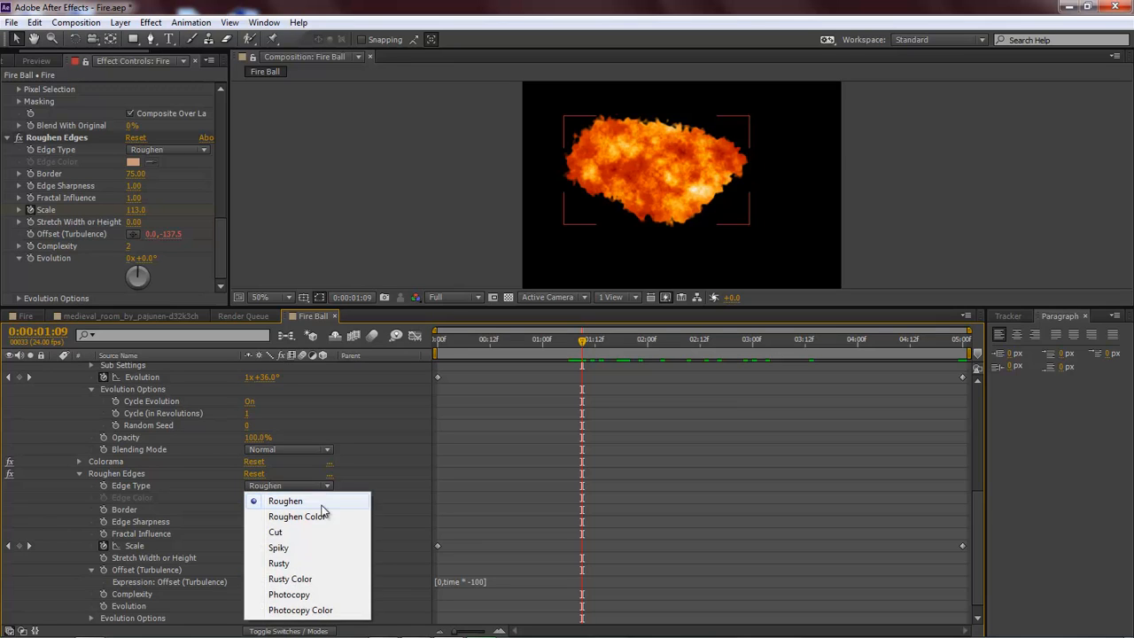
{"action": "left_click", "coordinate": [305, 550]}
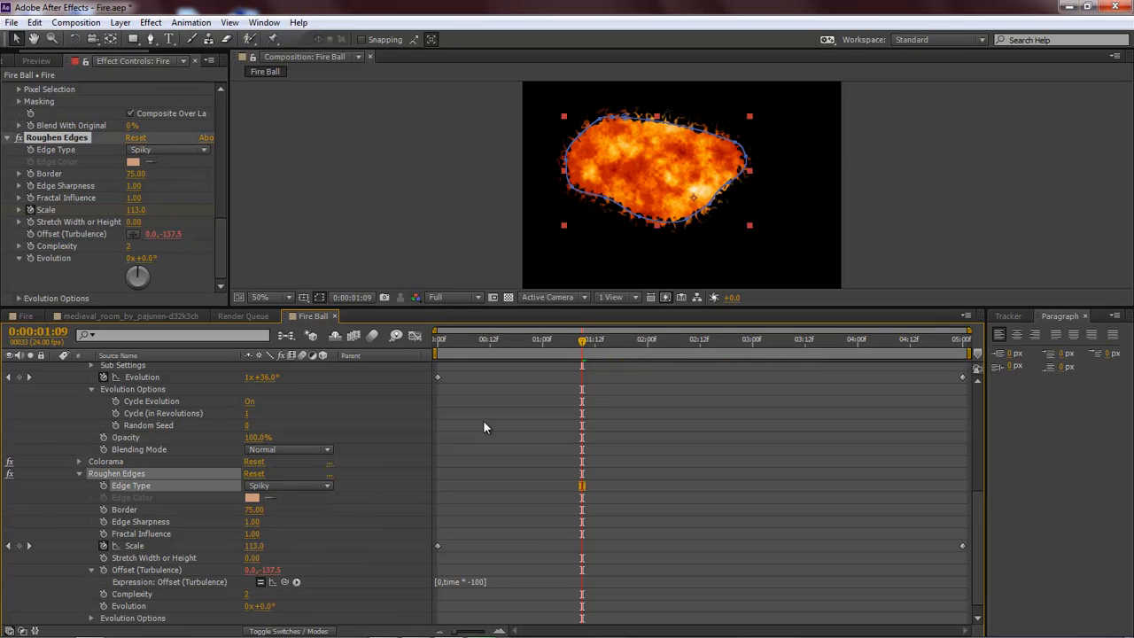
{"action": "left_click", "coordinate": [415, 210]}
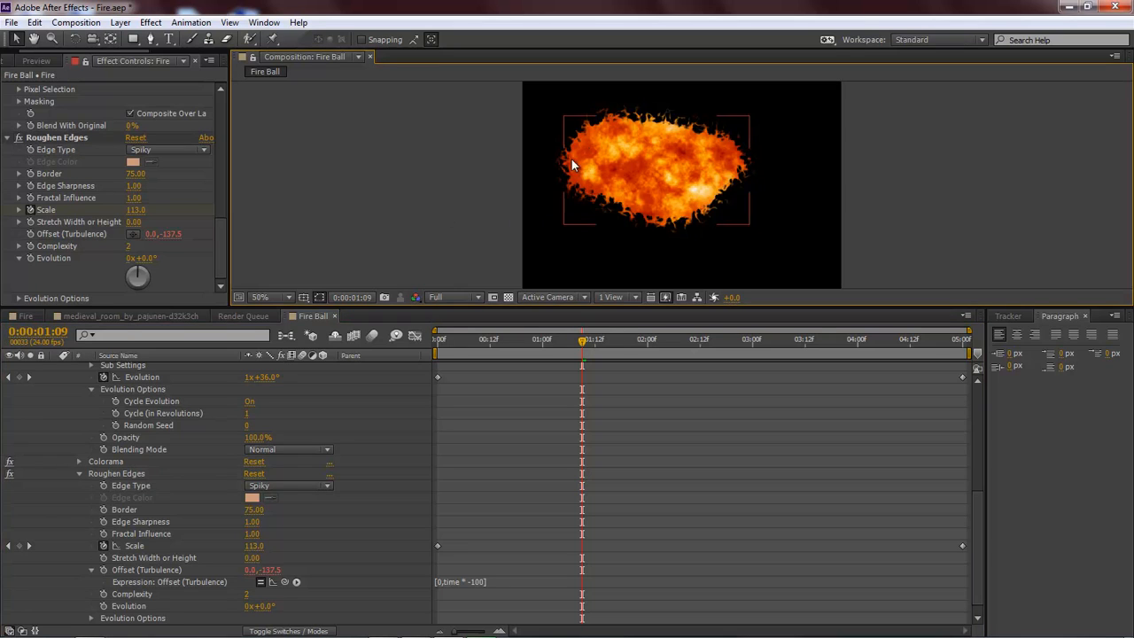
{"action": "left_click_drag", "start_coordinate": [582, 348], "coordinate": [905, 352]}
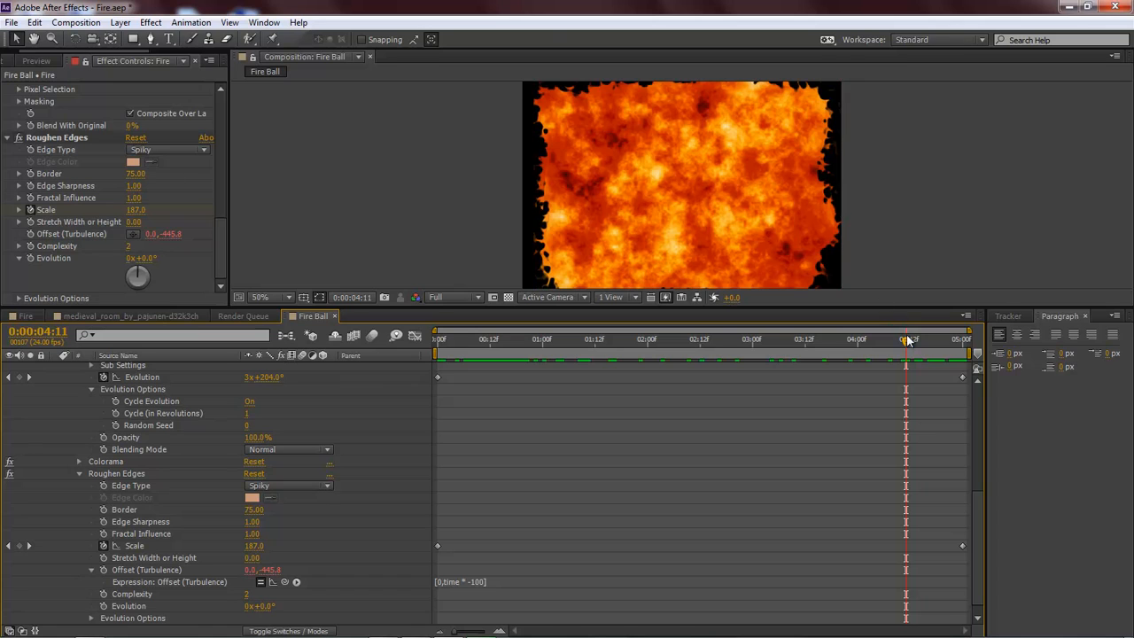
{"action": "left_click_drag", "start_coordinate": [905, 350], "coordinate": [404, 339]}
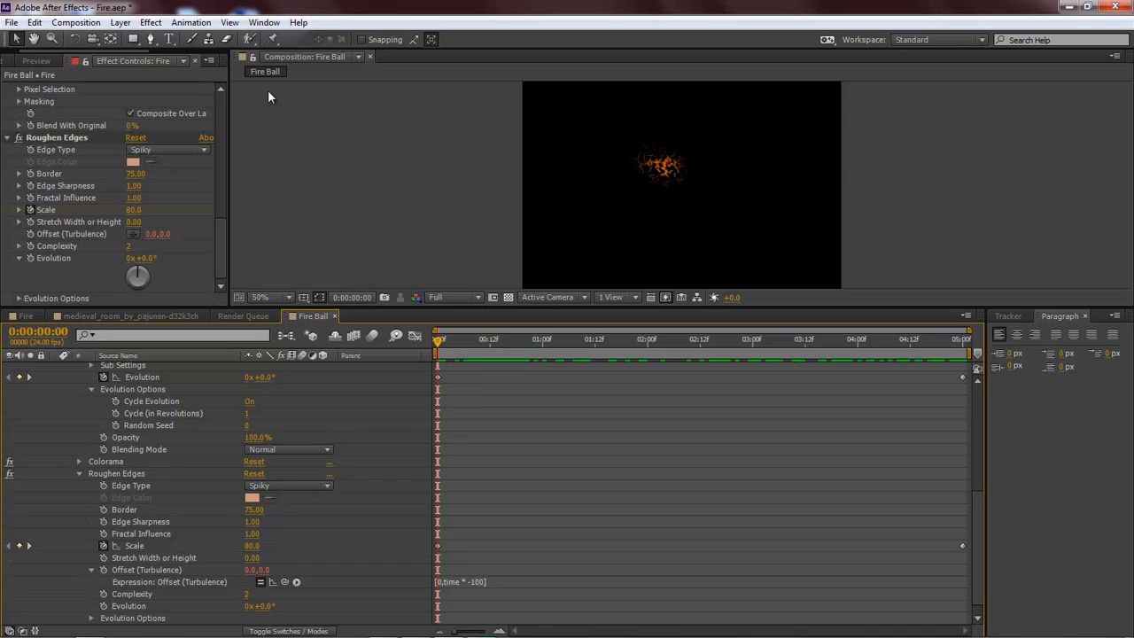
- Apply the Fast Blur effect from the Blur & Sharpen category to the Fire layer
{"action": "left_click", "coordinate": [150, 23]}
{"action": "left_click", "coordinate": [129, 388]}
{"action": "scroll", "coordinate": [131, 391], "scroll_direction": "up", "scroll_amount": 5}
{"action": "scroll", "coordinate": [132, 392], "scroll_direction": "up", "scroll_amount": 2}
{"action": "left_click", "coordinate": [168, 367]}
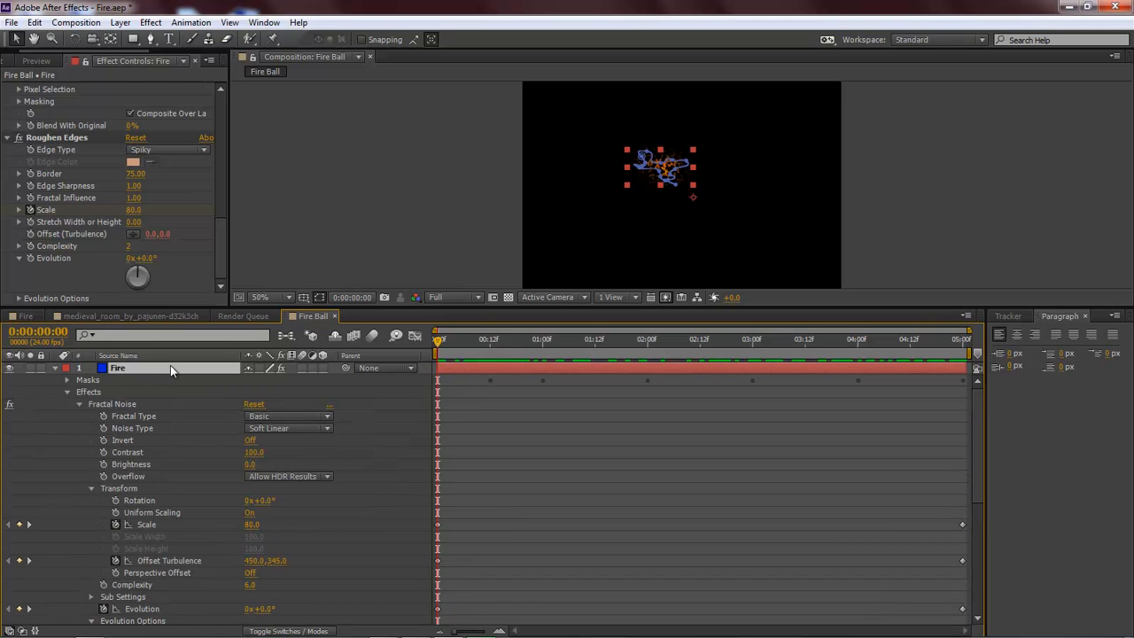
{"action": "left_click", "coordinate": [153, 23]}
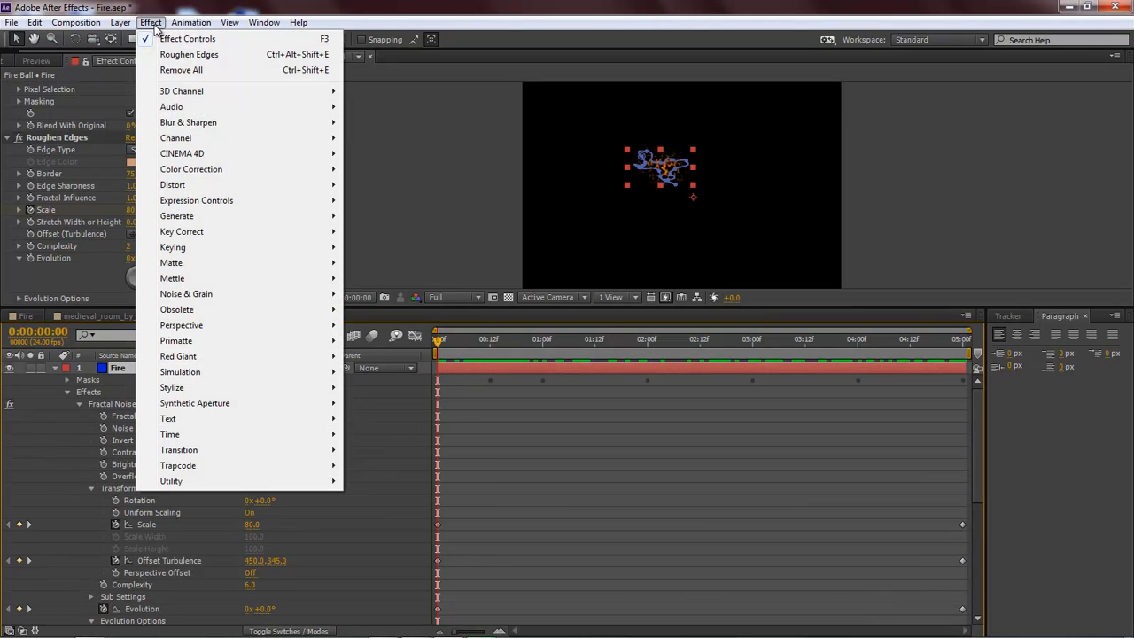
{"action": "mouse_move", "coordinate": [203, 120]}
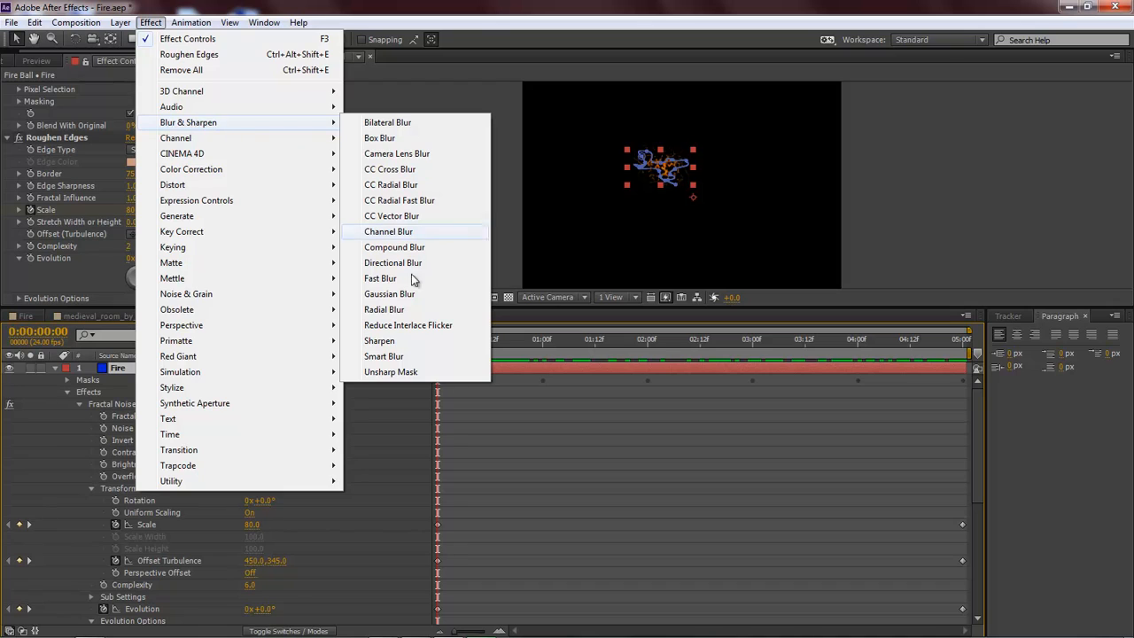
{"action": "left_click", "coordinate": [401, 278]}
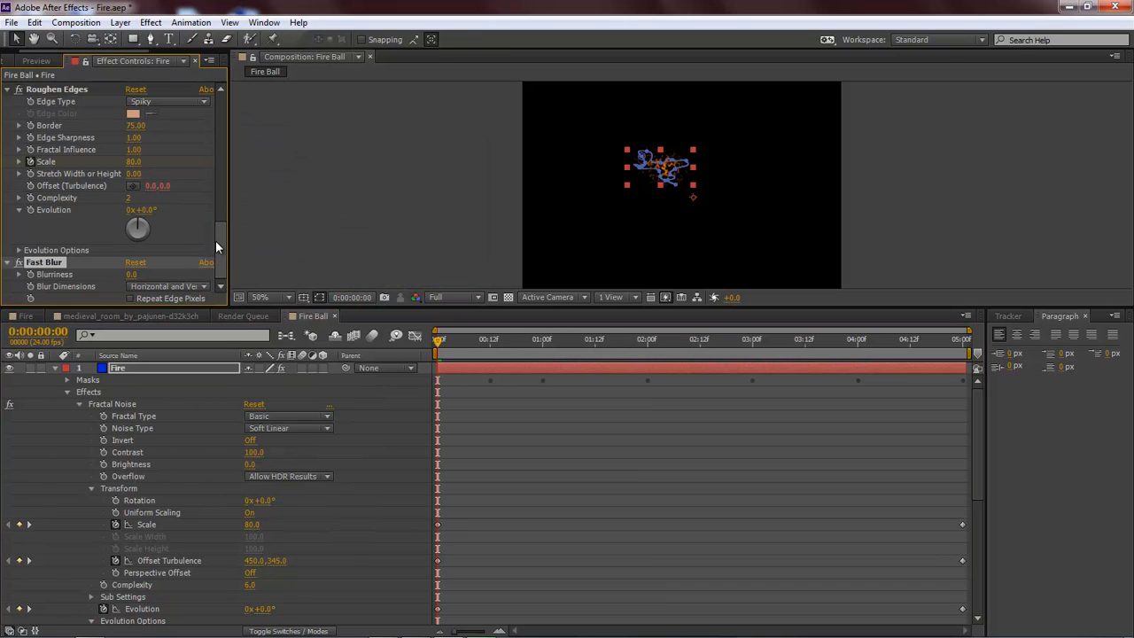
- Set the Fast Blur Blurriness to 2 and preview the fire from about 0:00:01:01
{"action": "type", "text": "2"}
{"action": "left_click", "coordinate": [277, 234]}
{"action": "left_click_drag", "start_coordinate": [438, 341], "coordinate": [546, 348]}
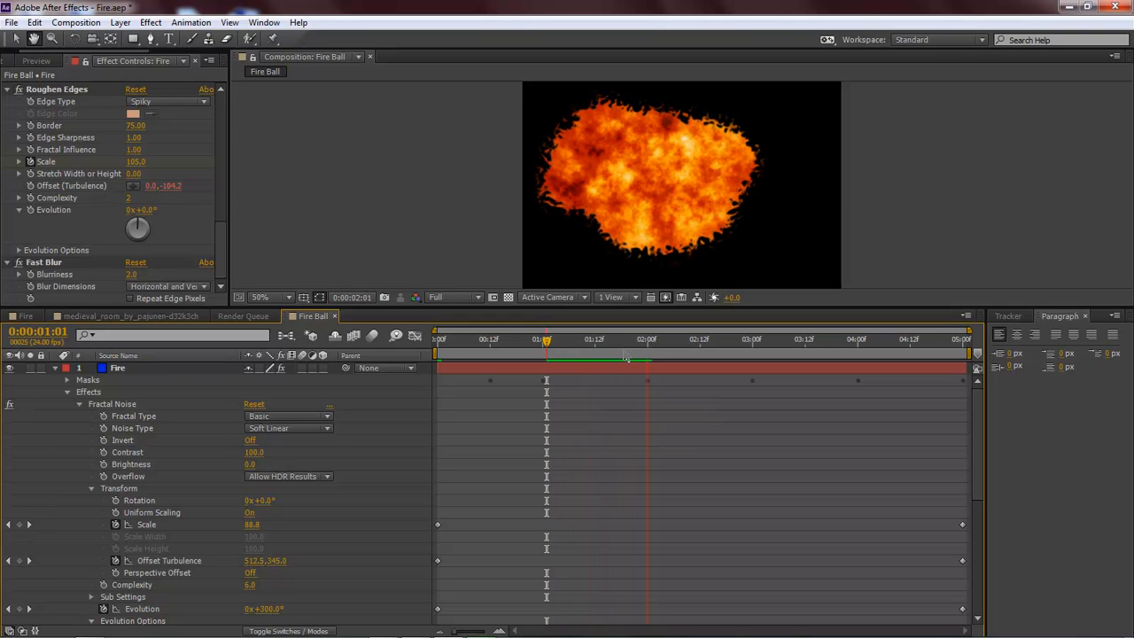
{"action": "key", "text": "space"}
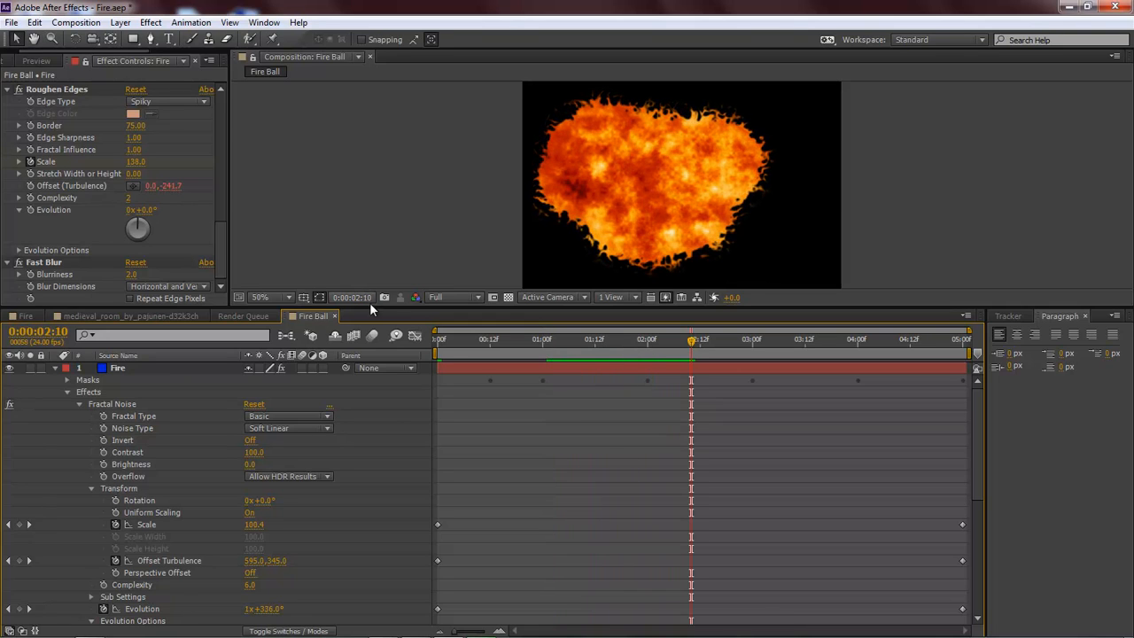
- Collapse the Fire layer's properties and bring up the project's list of items
{"action": "left_click", "coordinate": [56, 369]}
{"action": "left_click", "coordinate": [204, 445]}
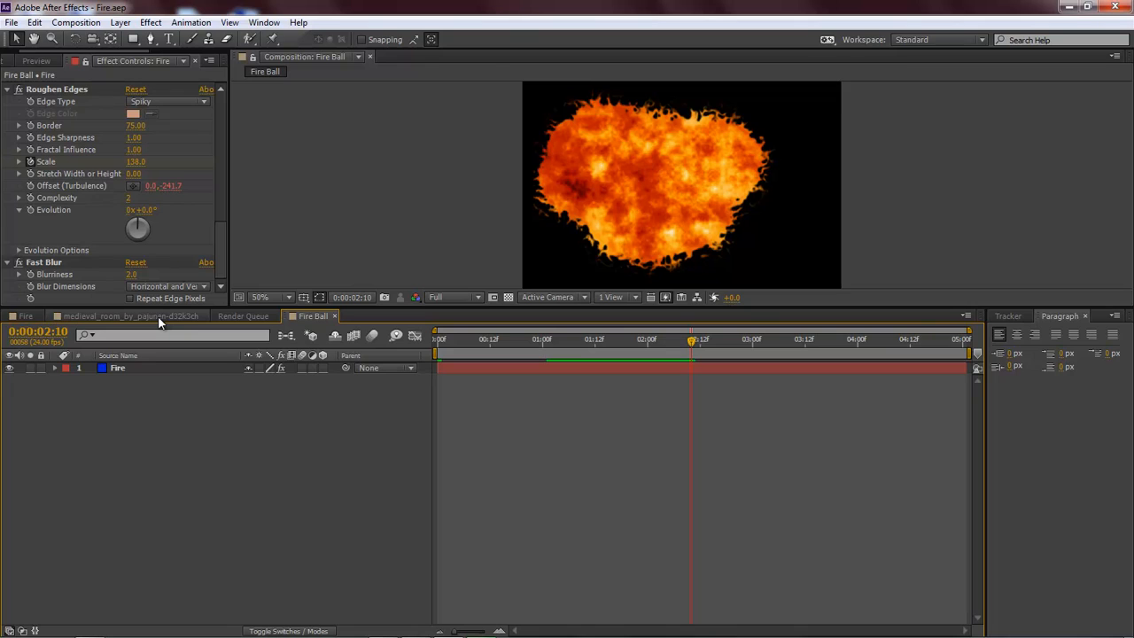
{"action": "left_click_drag", "start_coordinate": [228, 228], "coordinate": [222, 86]}
{"action": "left_click_drag", "start_coordinate": [132, 52], "coordinate": [87, 50]}
{"action": "left_click", "coordinate": [21, 60]}
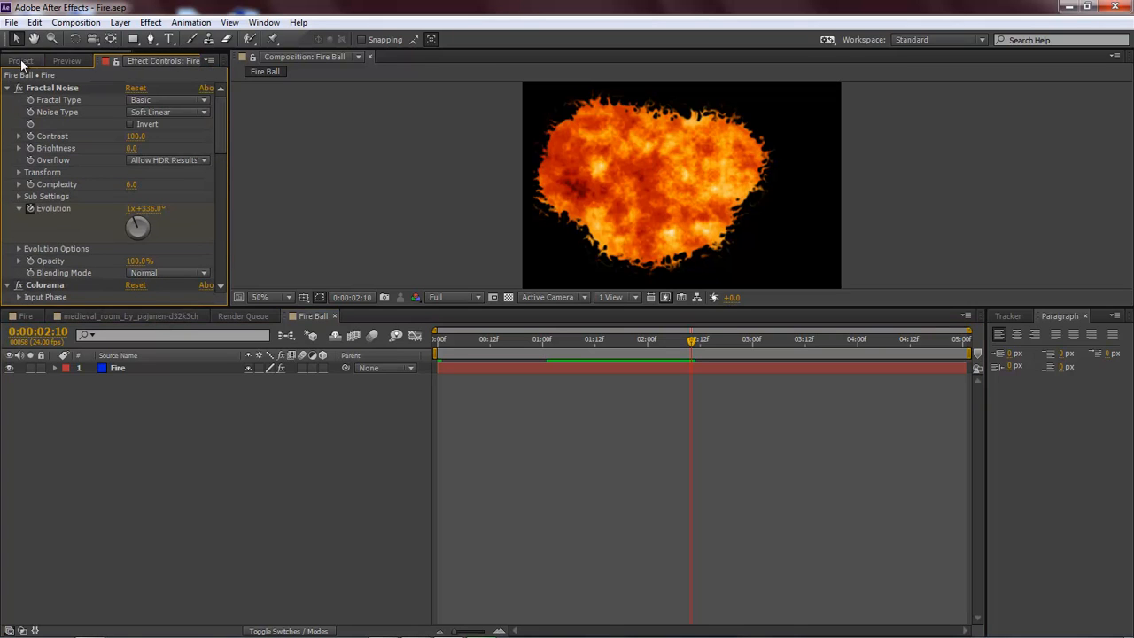
- Select the medieval room image in the project, view its deviantART page in Chrome, and return to After Effects
{"action": "left_click", "coordinate": [55, 213]}
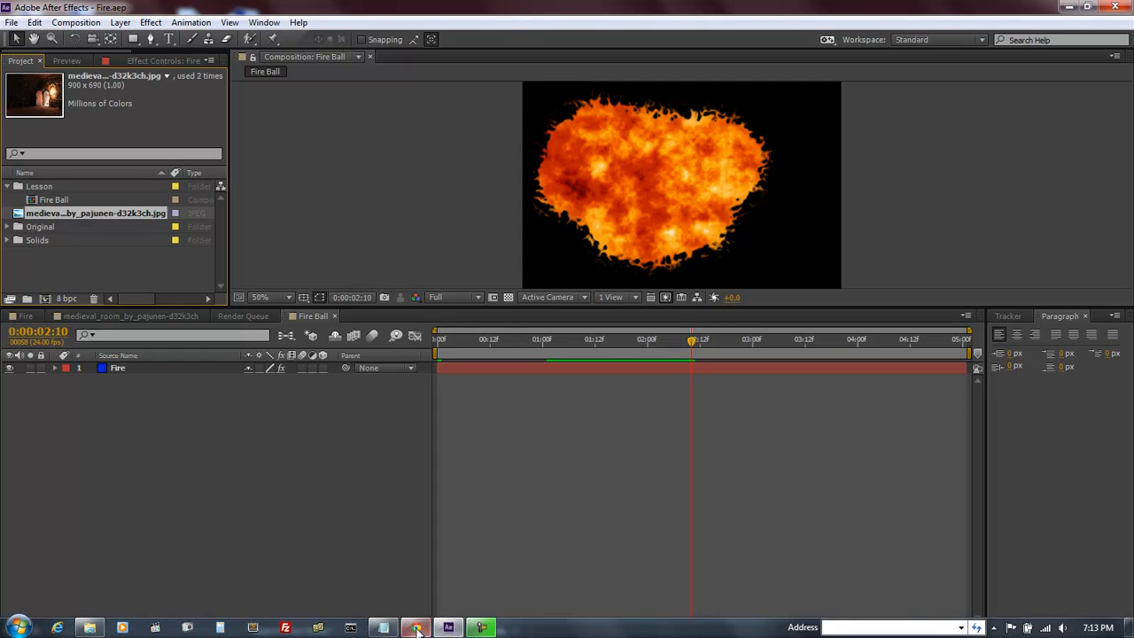
{"action": "left_click", "coordinate": [416, 628]}
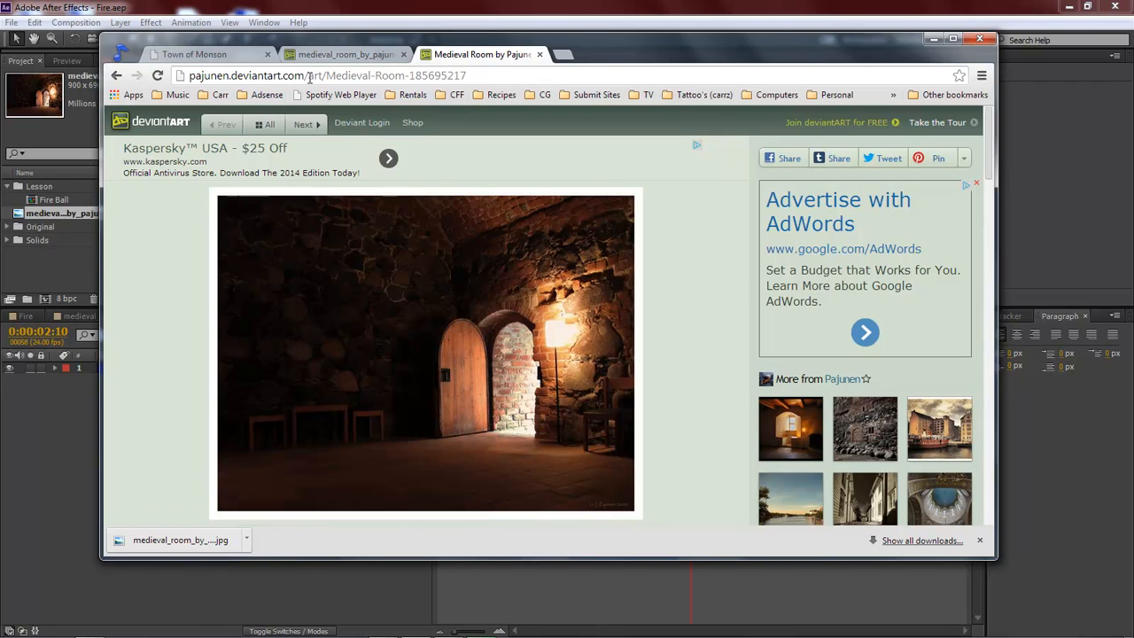
{"action": "left_click", "coordinate": [933, 39]}
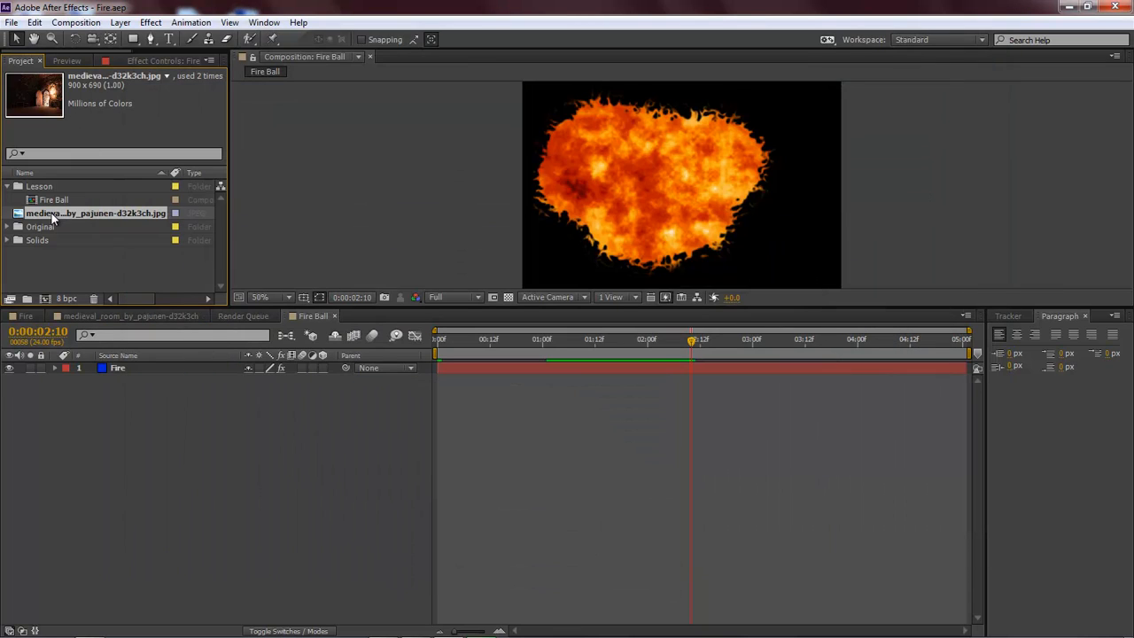
- Create a new composition from the medieval room image and enlarge the viewer area to show the whole picture
{"action": "left_click_drag", "start_coordinate": [49, 215], "coordinate": [45, 299]}
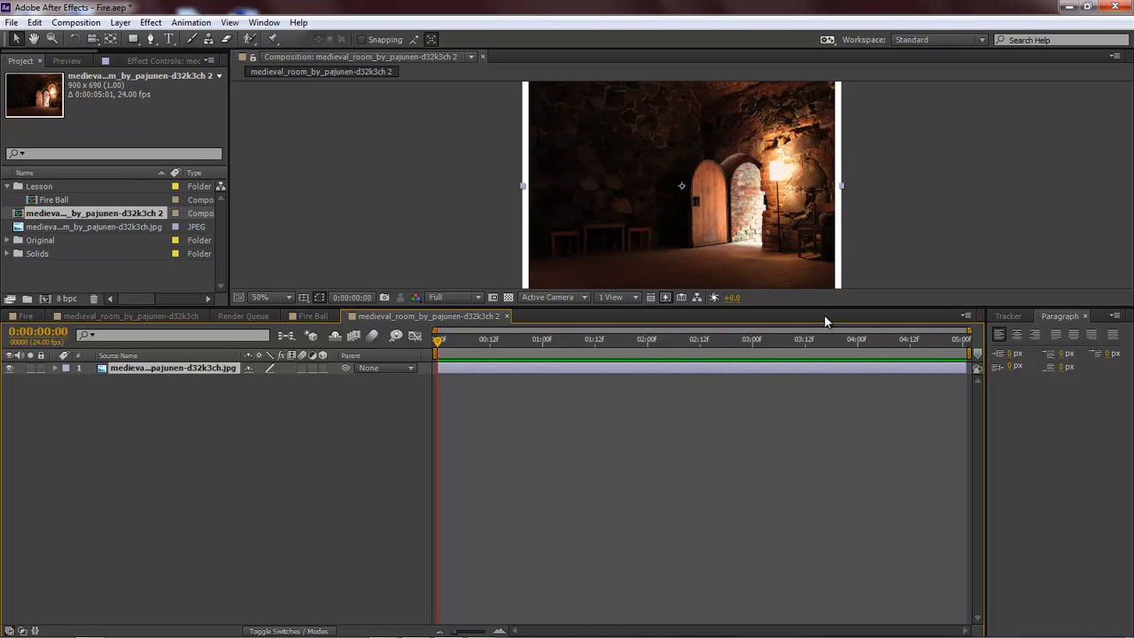
{"action": "left_click_drag", "start_coordinate": [825, 307], "coordinate": [831, 430]}
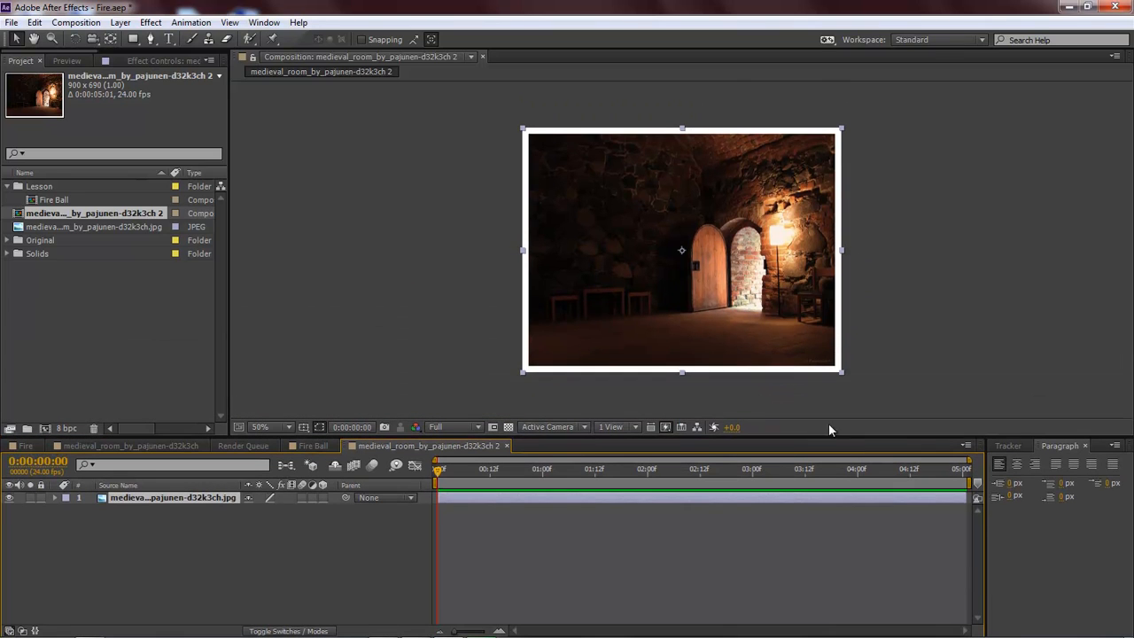
{"action": "left_click", "coordinate": [452, 213]}
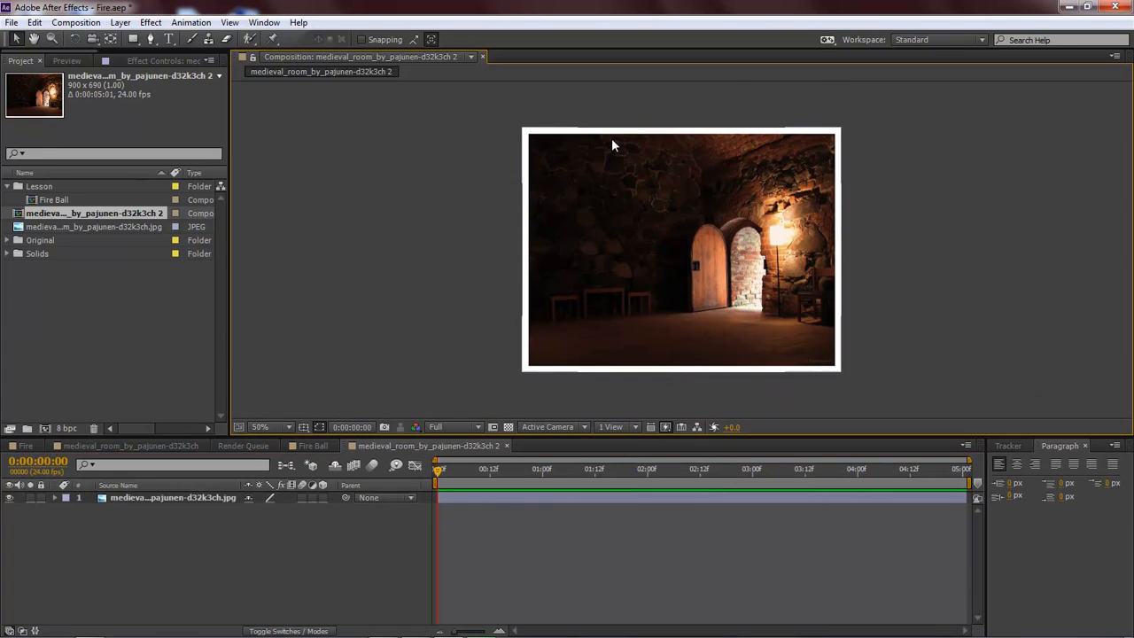
- Rename the medieval room image layer as Room
{"action": "left_click", "coordinate": [141, 497]}
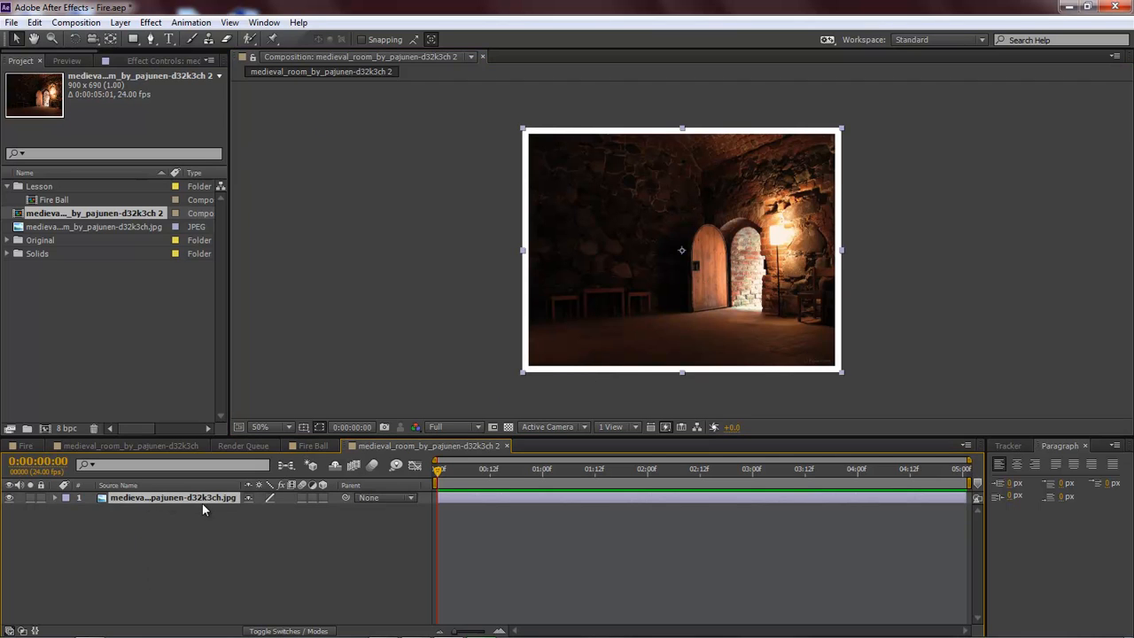
{"action": "key", "text": "Return"}
{"action": "type", "text": "Room"}
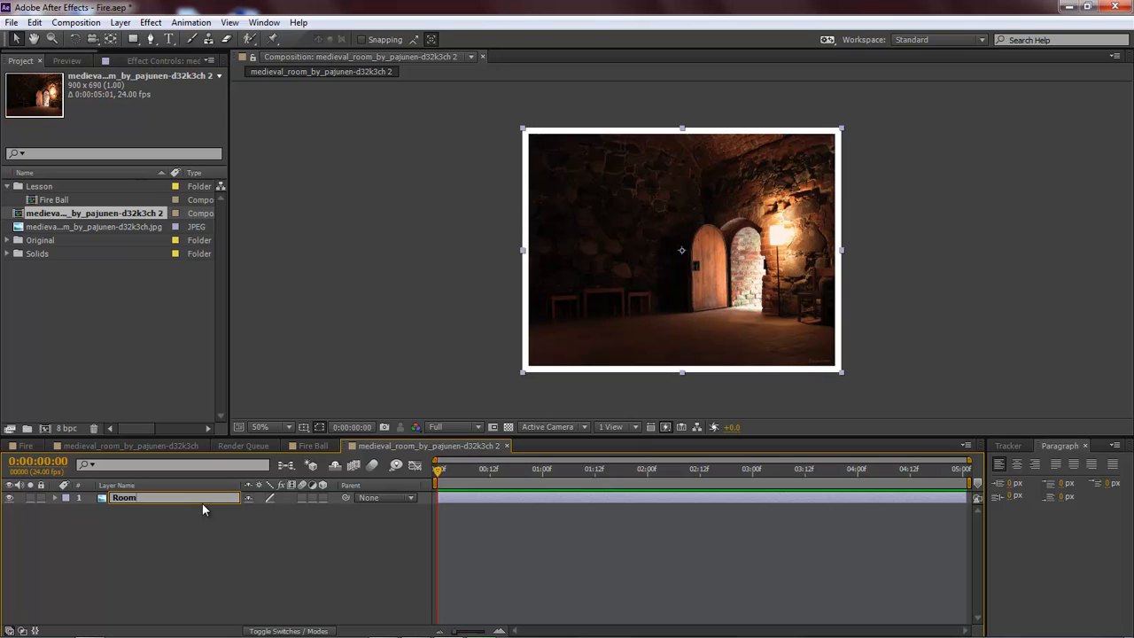
{"action": "key", "text": "Return"}
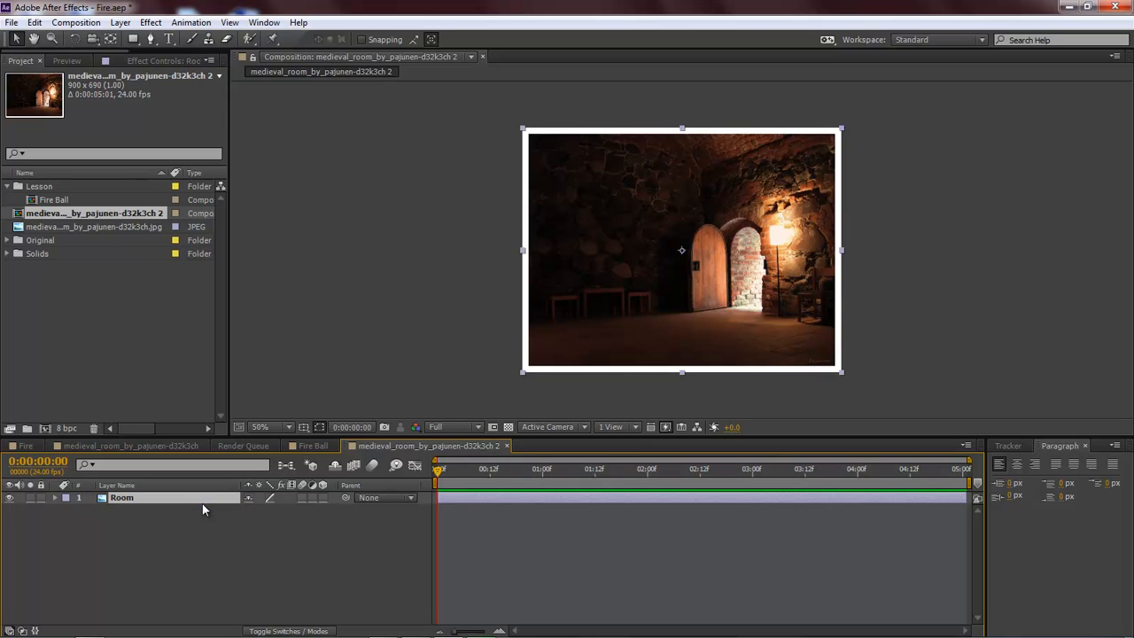
- Draw a rectangular mask on the Room layer with the Pen tool along the picture's inner edge, excluding the white border
{"action": "left_click", "coordinate": [151, 38]}
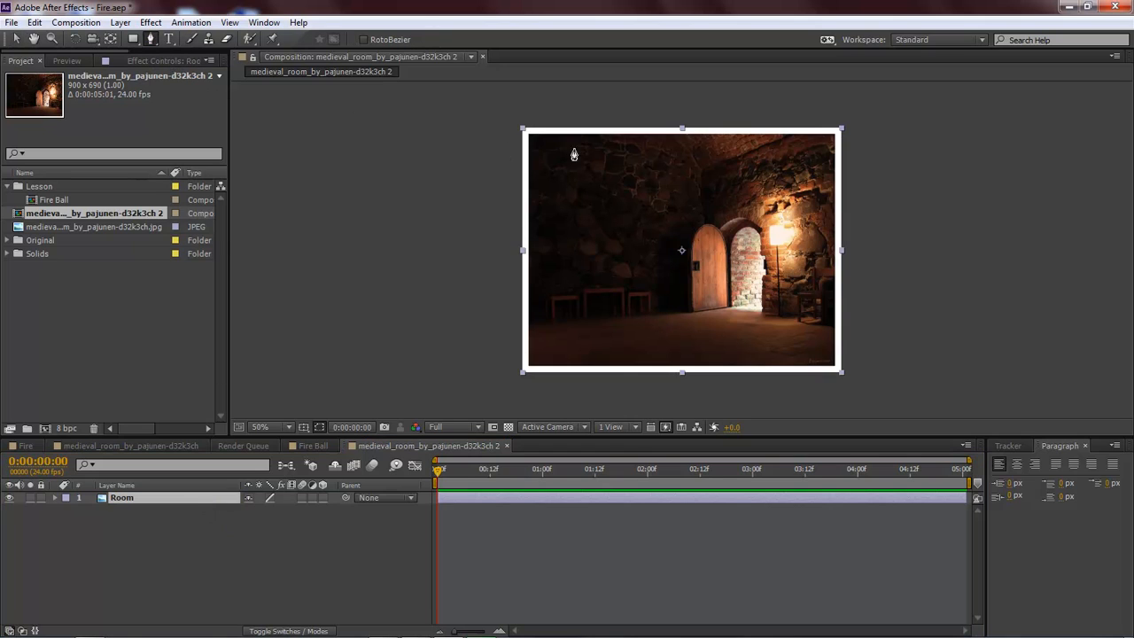
{"action": "left_click", "coordinate": [528, 135]}
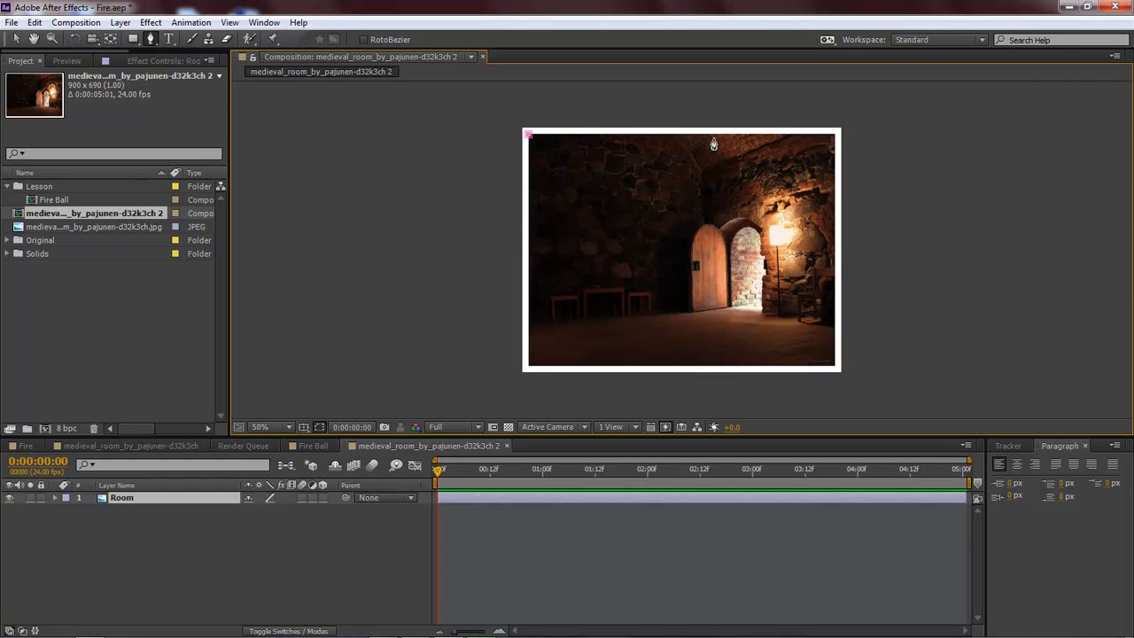
{"action": "left_click", "coordinate": [834, 135]}
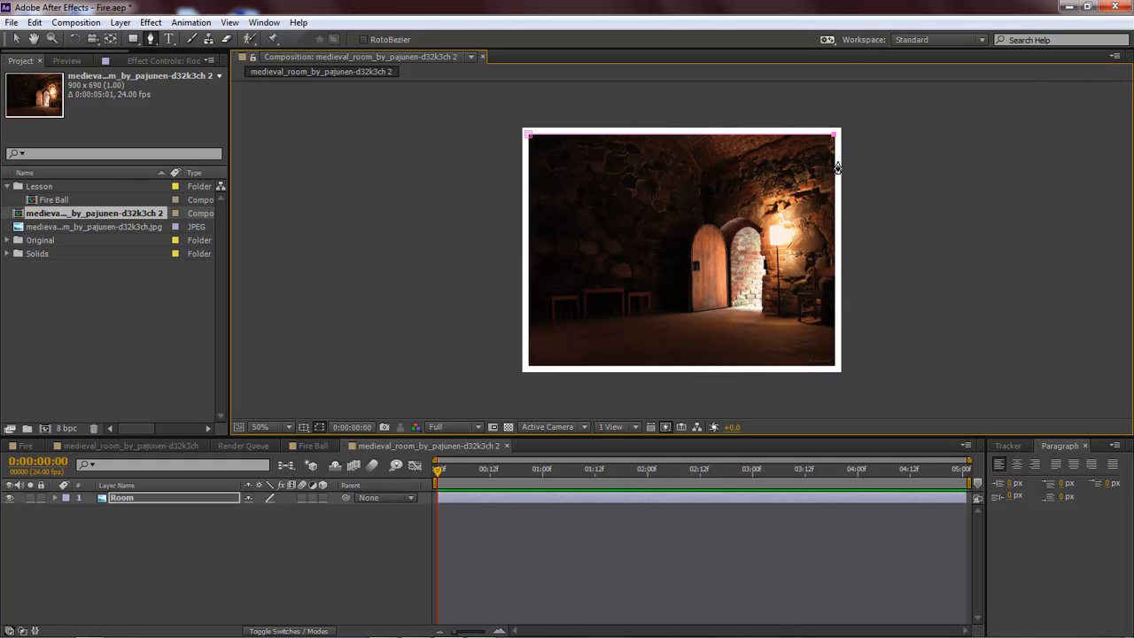
{"action": "left_click", "coordinate": [834, 365]}
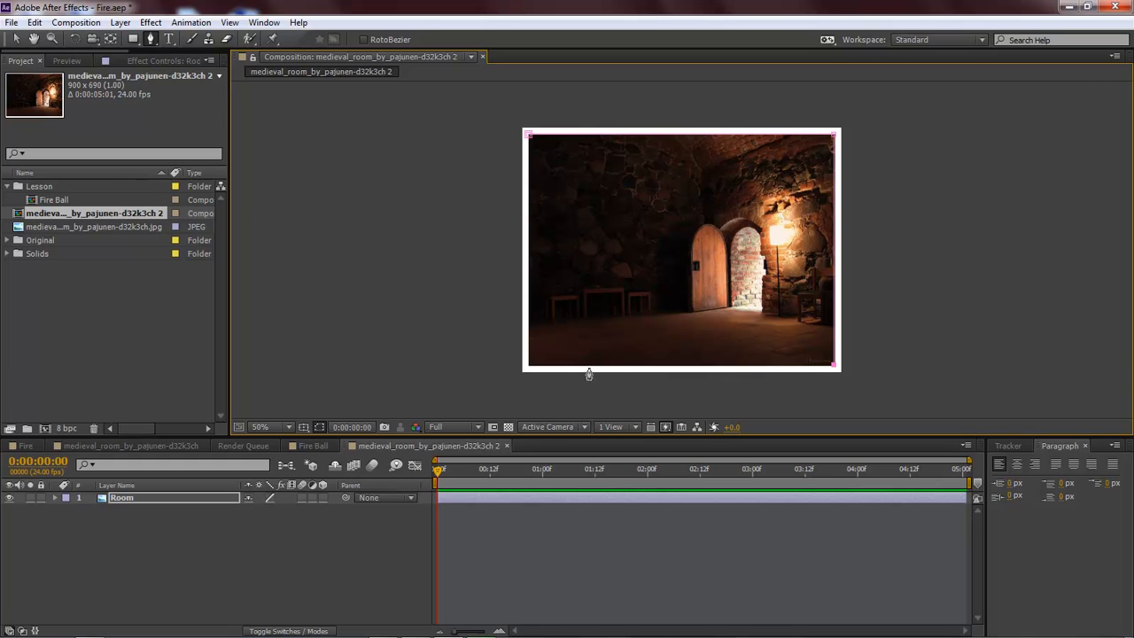
{"action": "left_click", "coordinate": [528, 365]}
{"action": "left_click", "coordinate": [528, 134]}
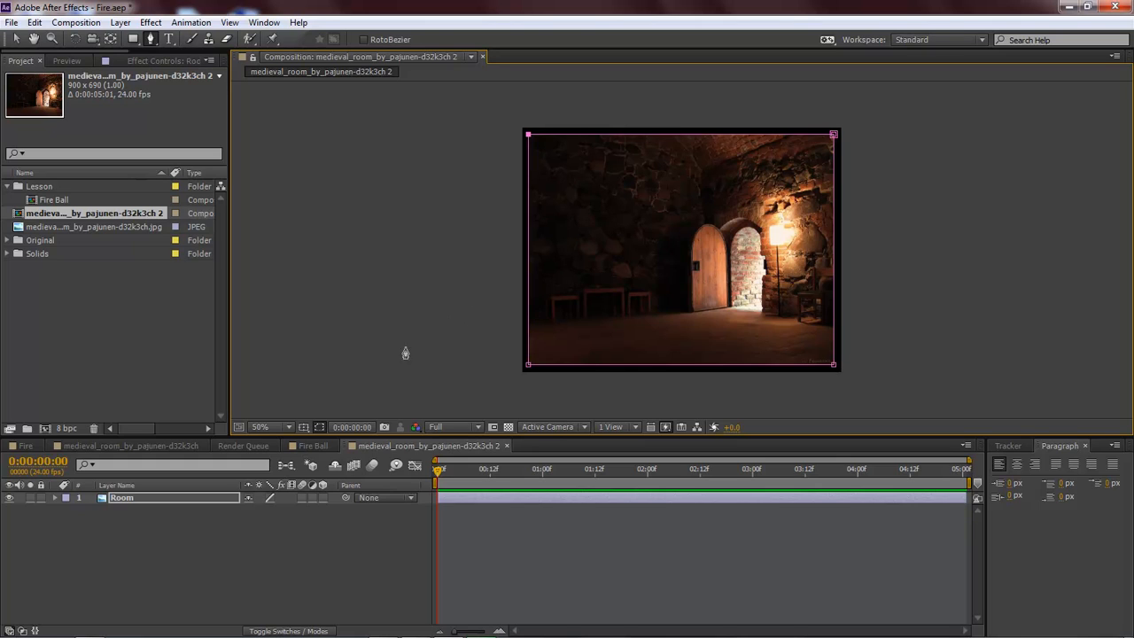
{"action": "left_click", "coordinate": [313, 564]}
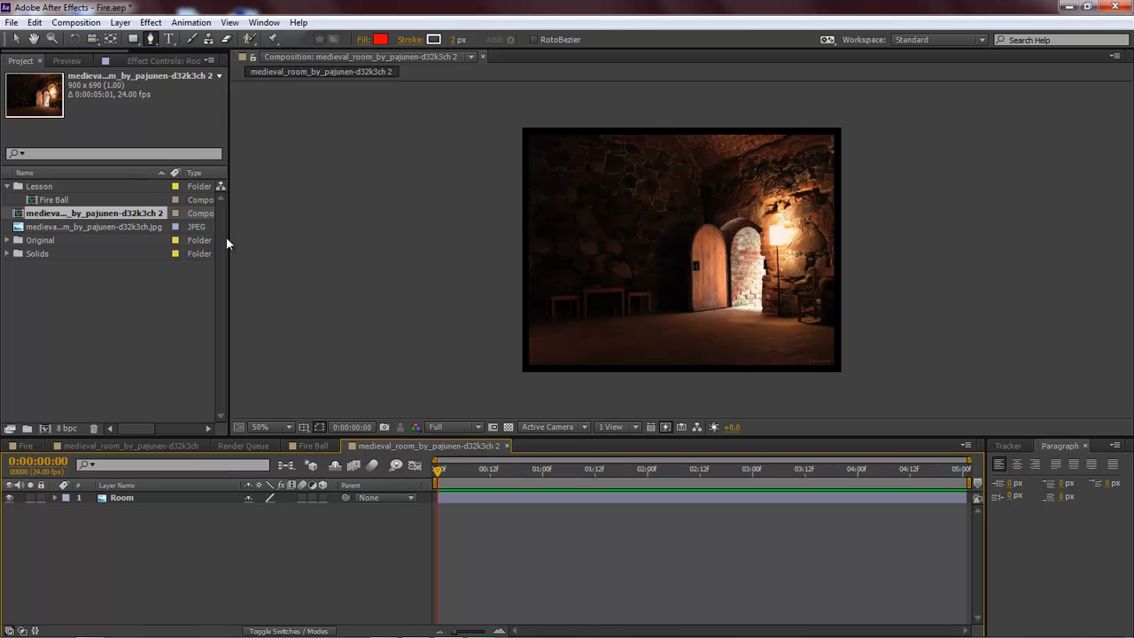
- Turn the Room layer into a 3D layer
{"action": "left_click", "coordinate": [17, 41]}
{"action": "key", "text": "g"}
{"action": "left_click", "coordinate": [322, 498]}
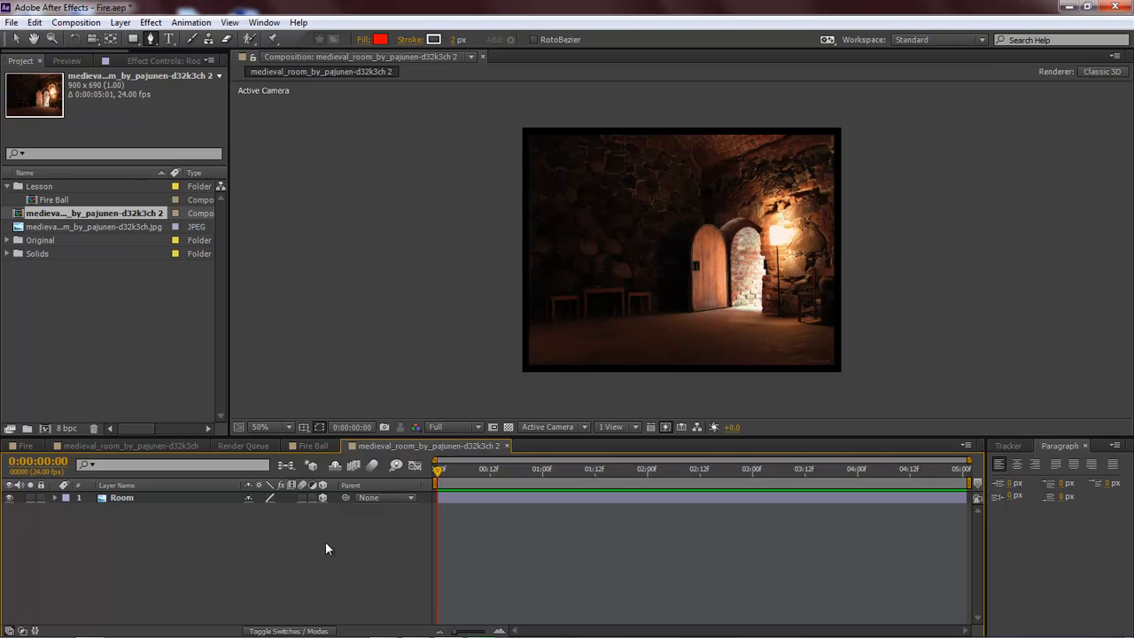
- Start a second Pen tool mask on the Room layer, running from above the picture down the doorway's right brick edge to the floor
{"action": "left_click", "coordinate": [227, 498]}
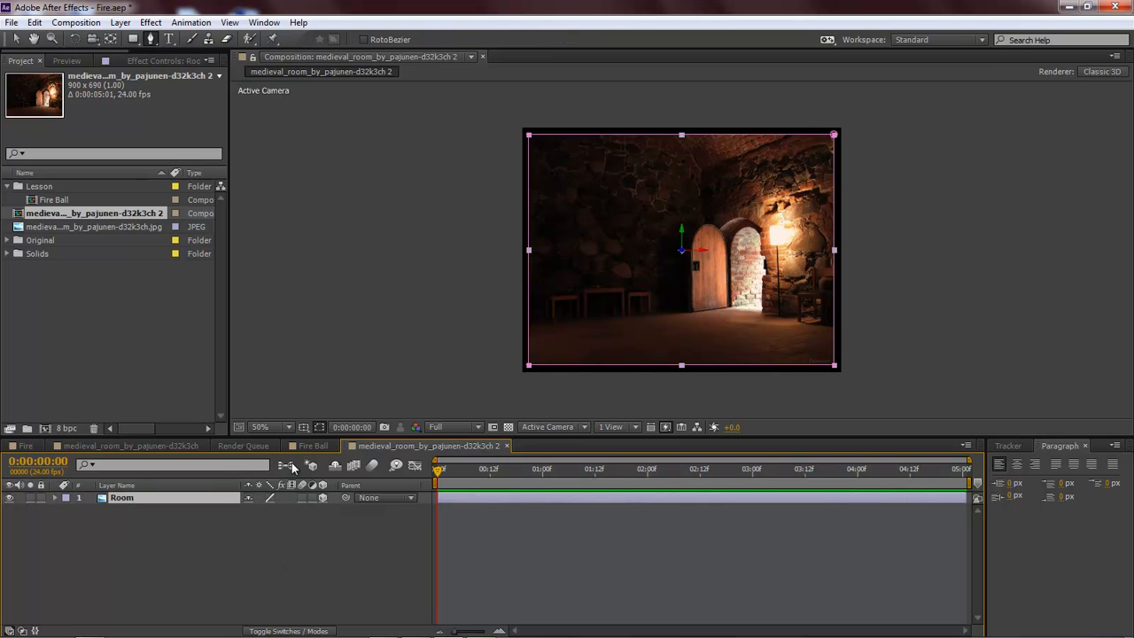
{"action": "left_click", "coordinate": [151, 40]}
{"action": "key", "text": "F2"}
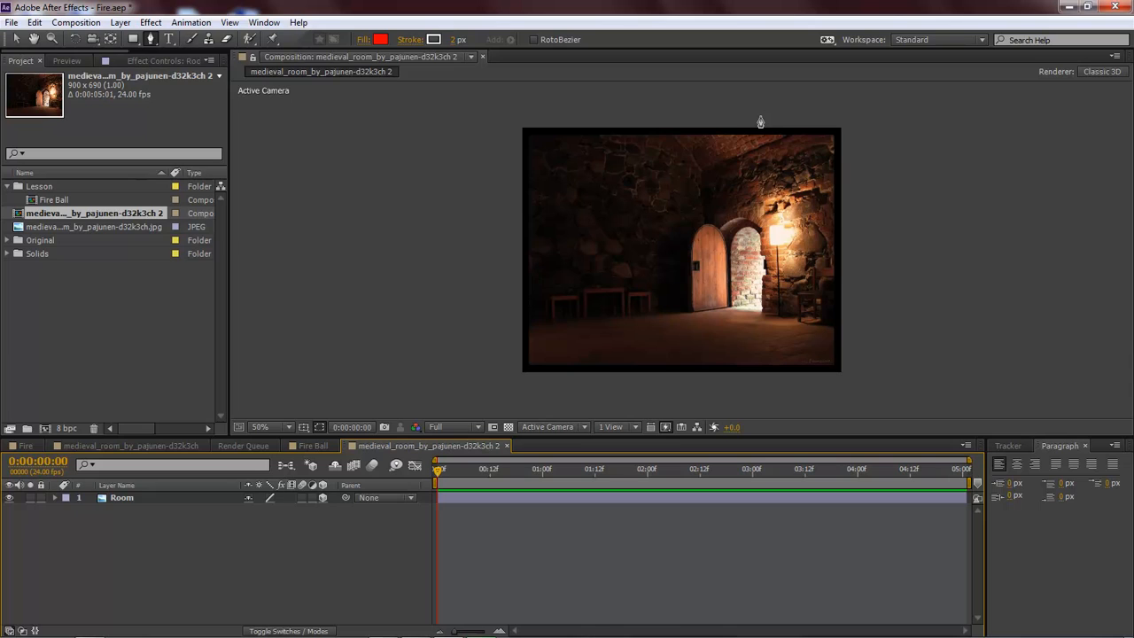
{"action": "key", "text": "ctrl+a"}
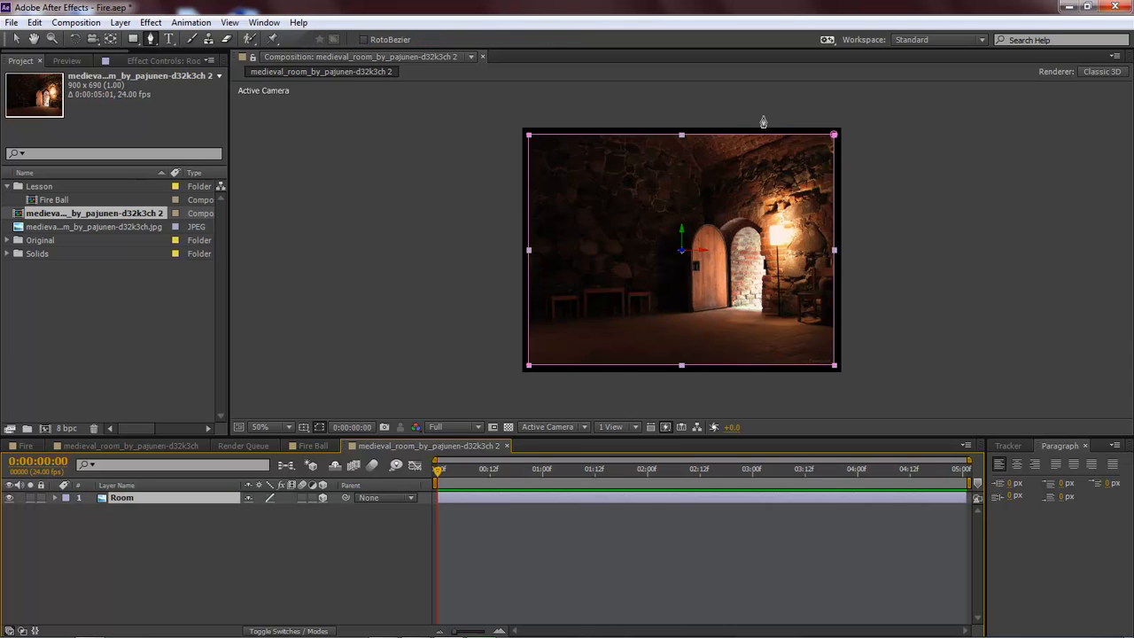
{"action": "left_click", "coordinate": [761, 116]}
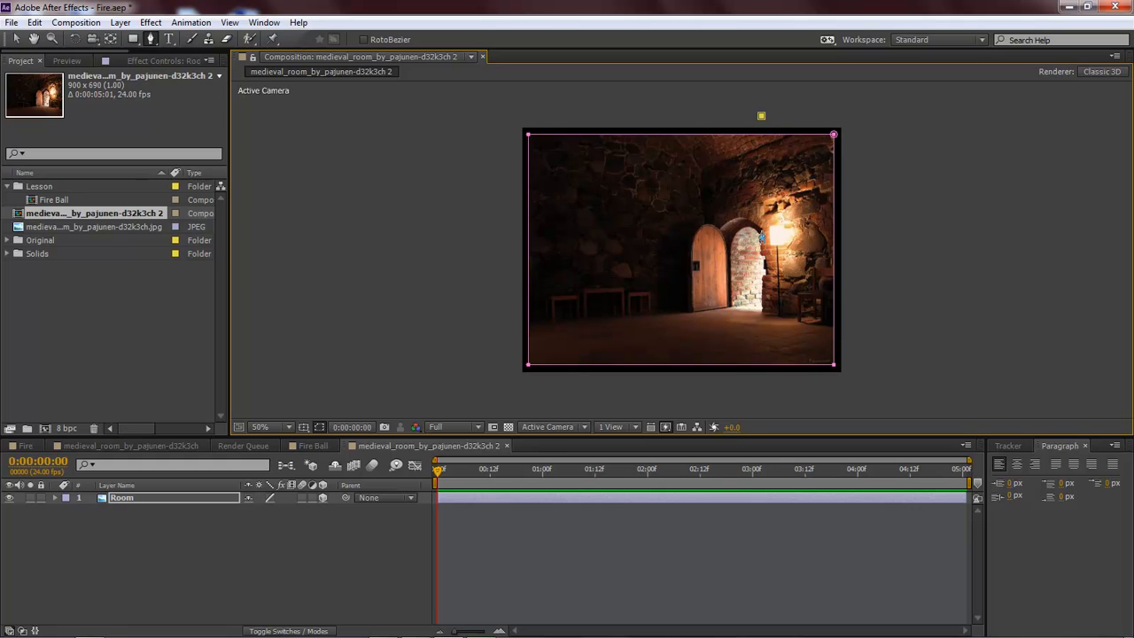
{"action": "left_click", "coordinate": [762, 232]}
{"action": "scroll", "coordinate": [767, 273], "scroll_direction": "up", "scroll_amount": 1}
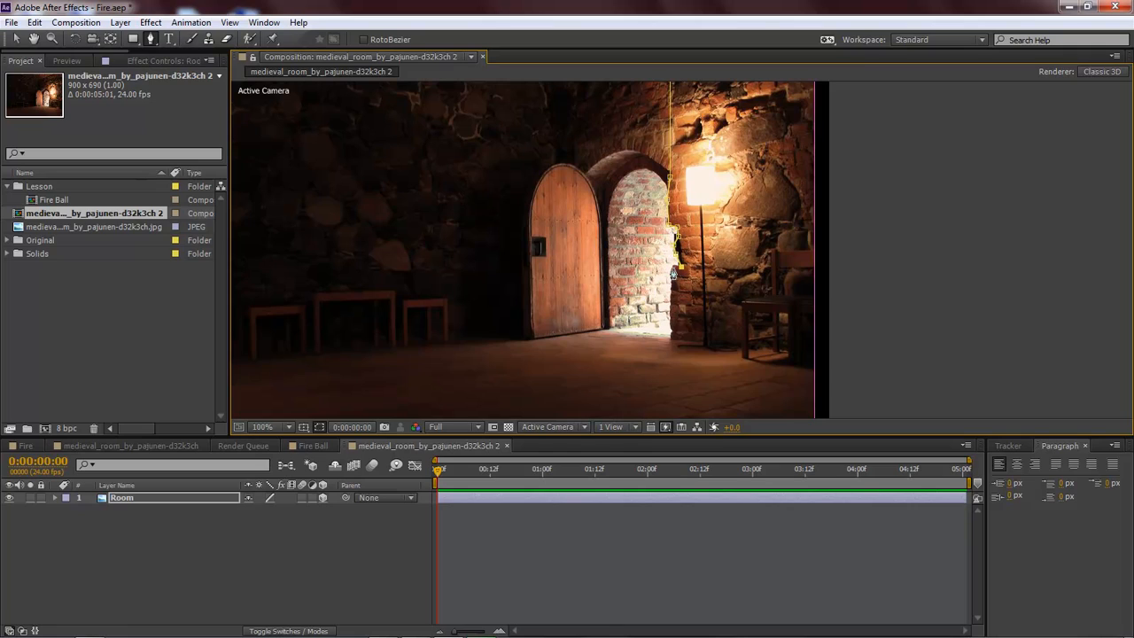
{"action": "left_click", "coordinate": [671, 340]}
- Continue the doorway mask below the picture and around its right side, closing it at the starting point above the image
{"action": "scroll", "coordinate": [726, 288], "scroll_direction": "up", "scroll_amount": 2}
{"action": "scroll", "coordinate": [725, 294], "scroll_direction": "down", "scroll_amount": 4}
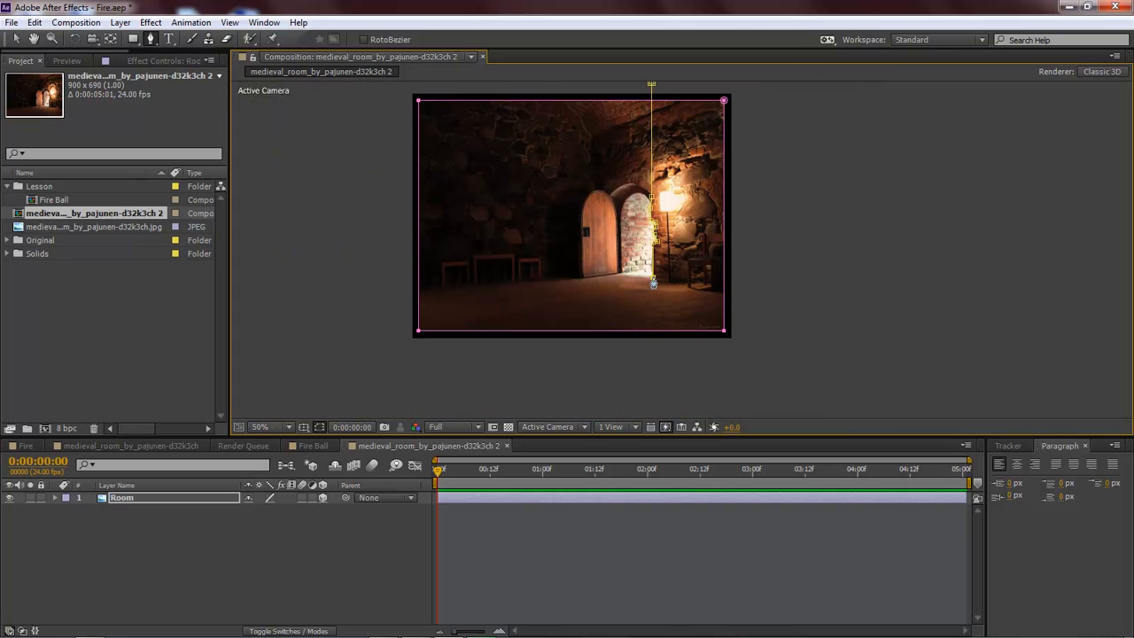
{"action": "left_click", "coordinate": [652, 349]}
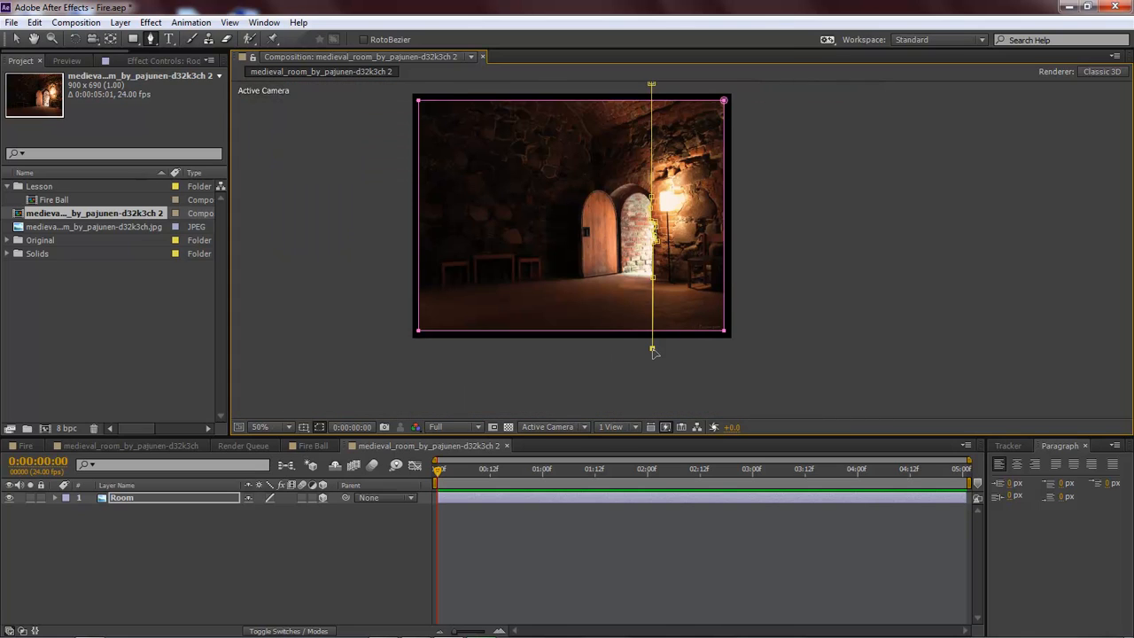
{"action": "left_click", "coordinate": [744, 349]}
{"action": "left_click", "coordinate": [745, 86]}
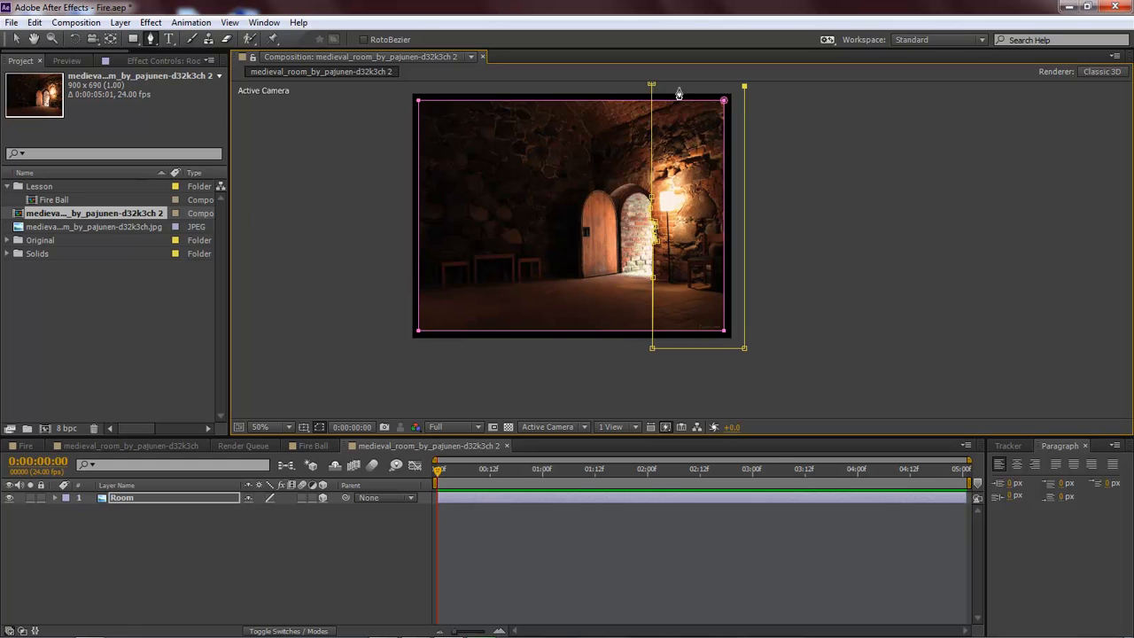
{"action": "left_click", "coordinate": [652, 84]}
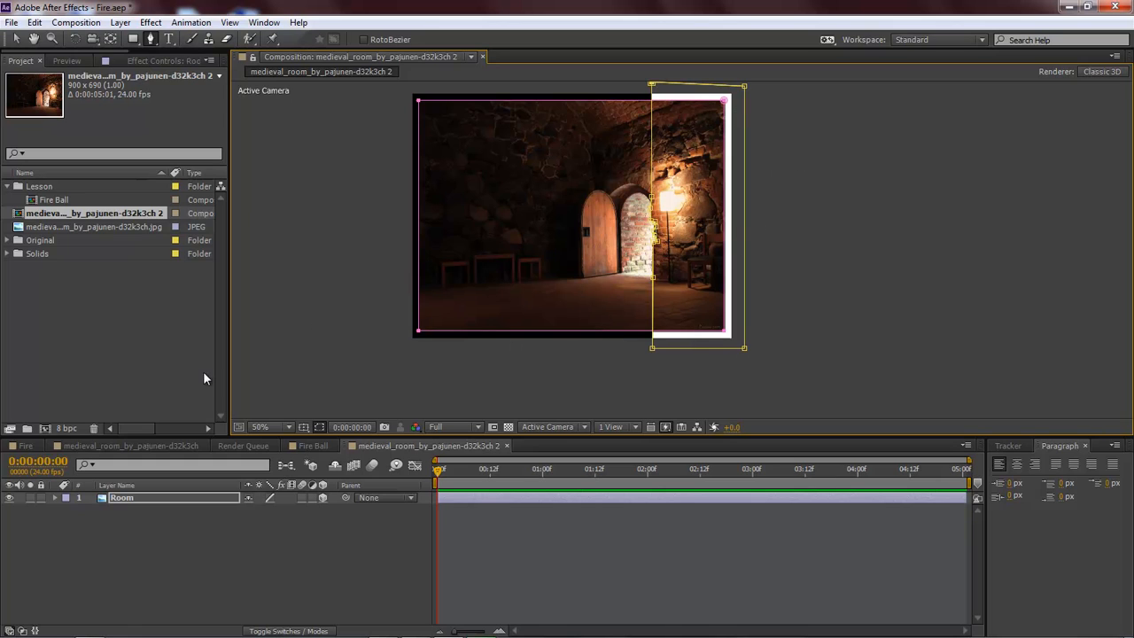
- Set the mode of Mask 2 on the Room layer to Subtract
{"action": "left_click", "coordinate": [127, 500]}
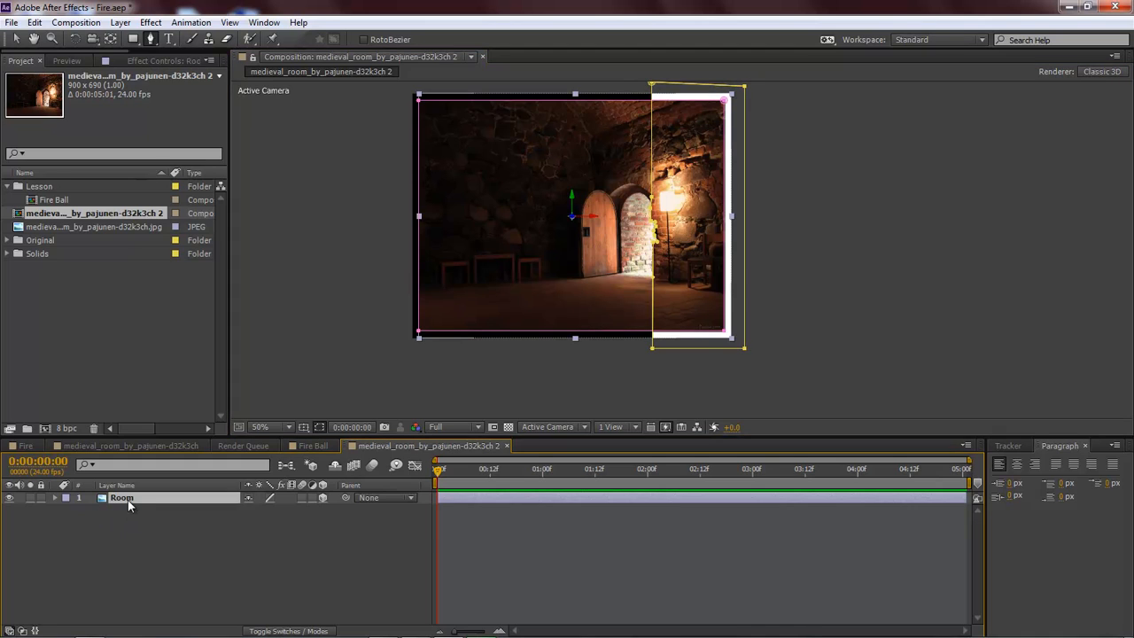
{"action": "left_click", "coordinate": [55, 497]}
{"action": "left_click", "coordinate": [67, 511]}
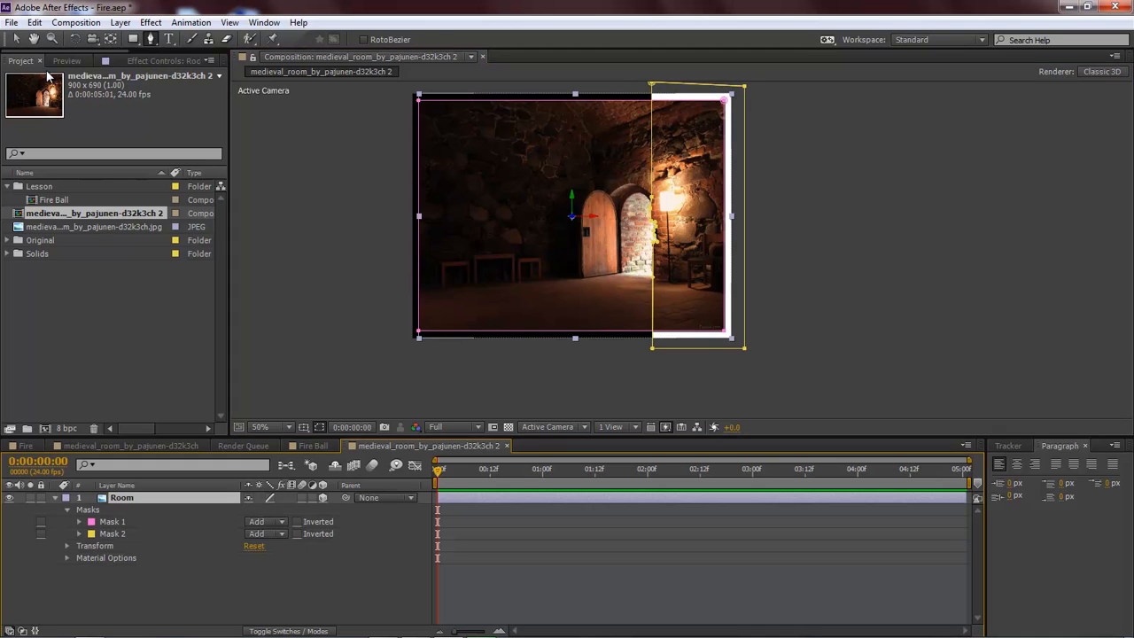
{"action": "key", "text": "v"}
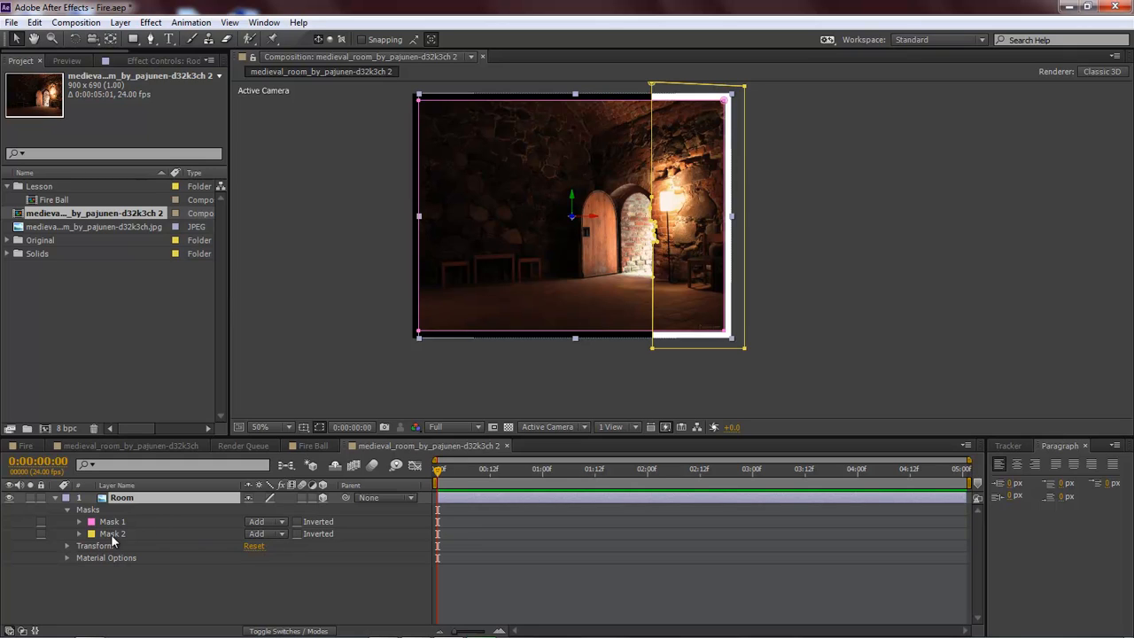
{"action": "left_click", "coordinate": [110, 535]}
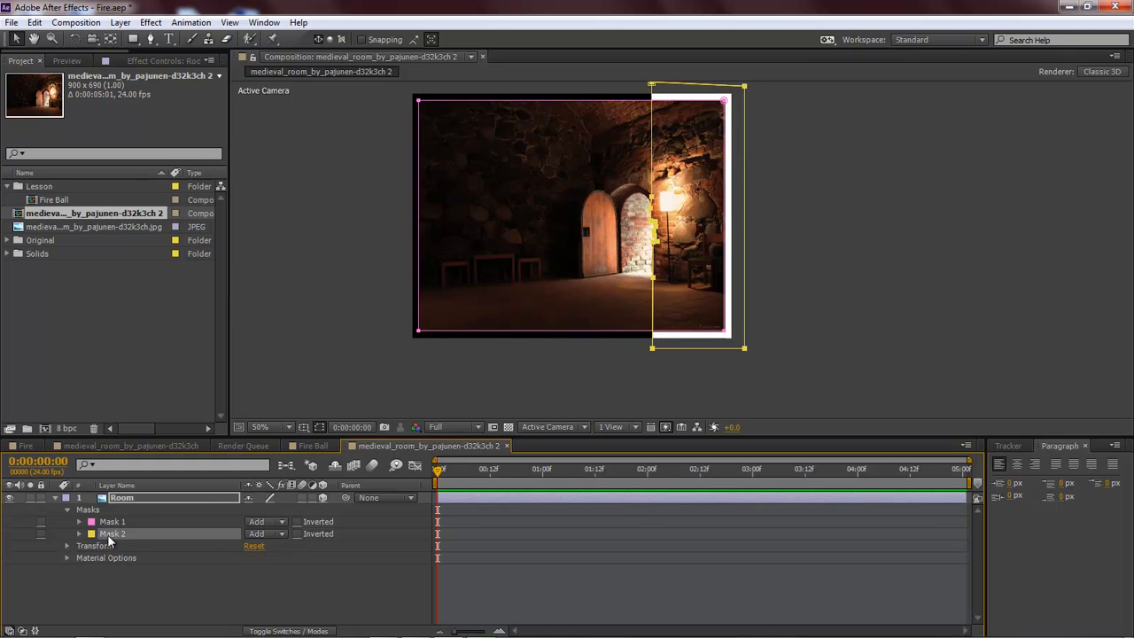
{"action": "left_click", "coordinate": [279, 534]}
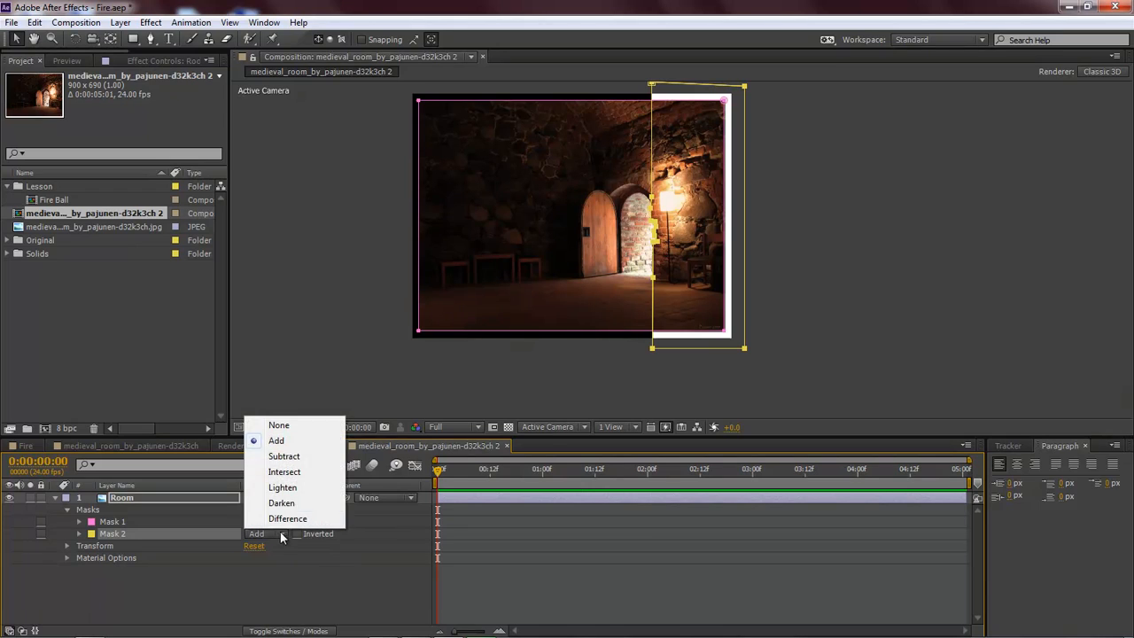
{"action": "left_click", "coordinate": [284, 456]}
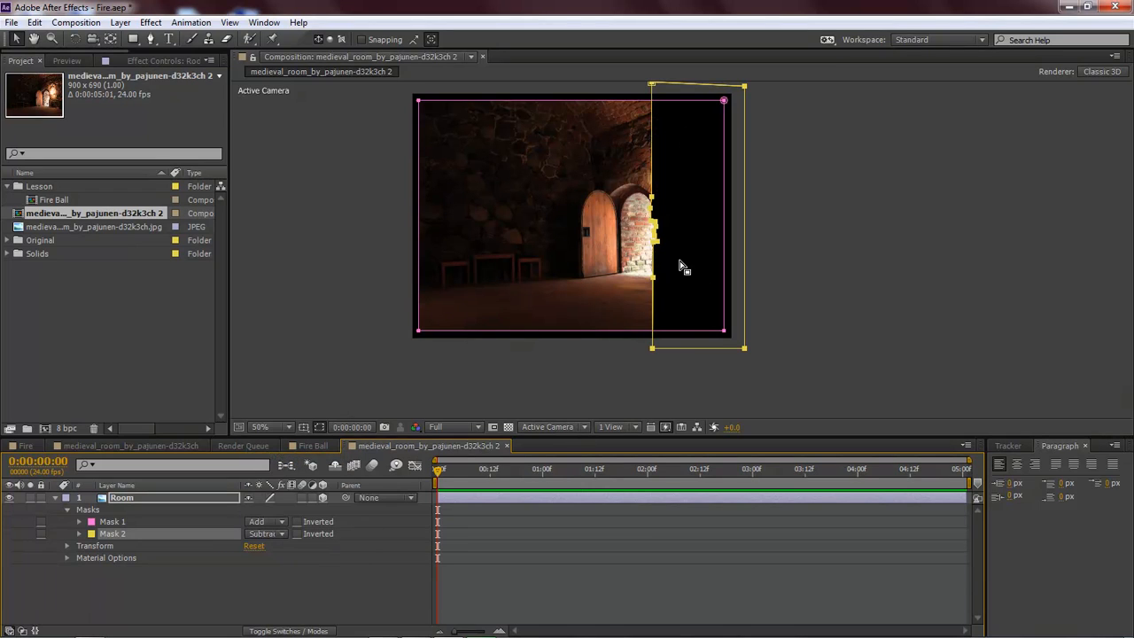
{"action": "left_click", "coordinate": [216, 566]}
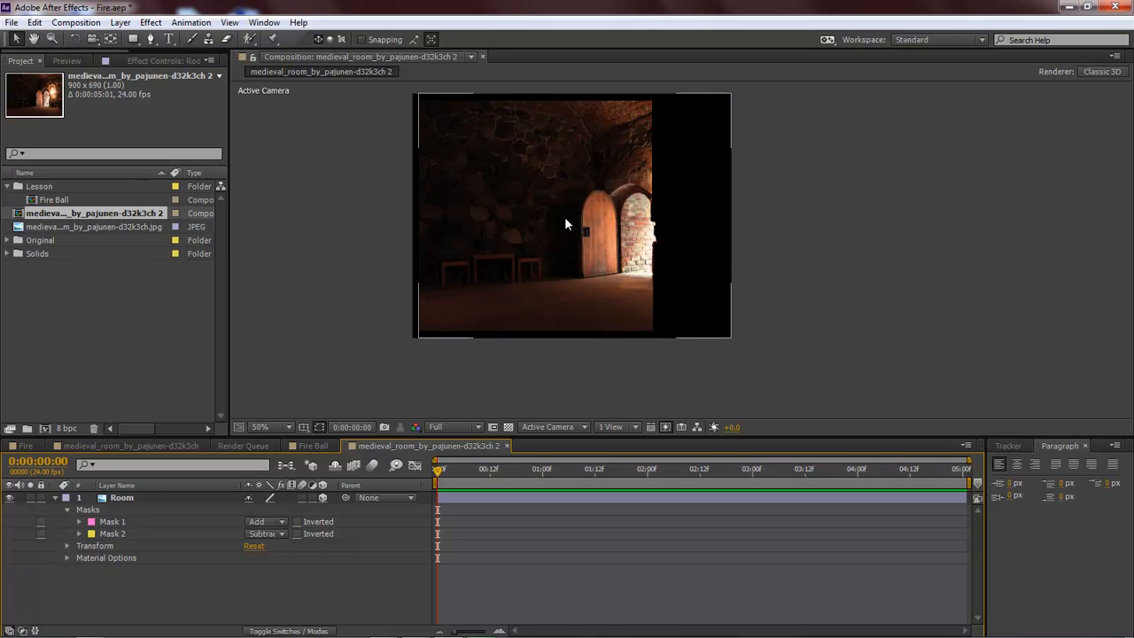
- Duplicate the Room layer and place the copy below the original
{"action": "left_click", "coordinate": [55, 499]}
{"action": "left_click", "coordinate": [125, 498]}
{"action": "key", "text": "ctrl+d"}
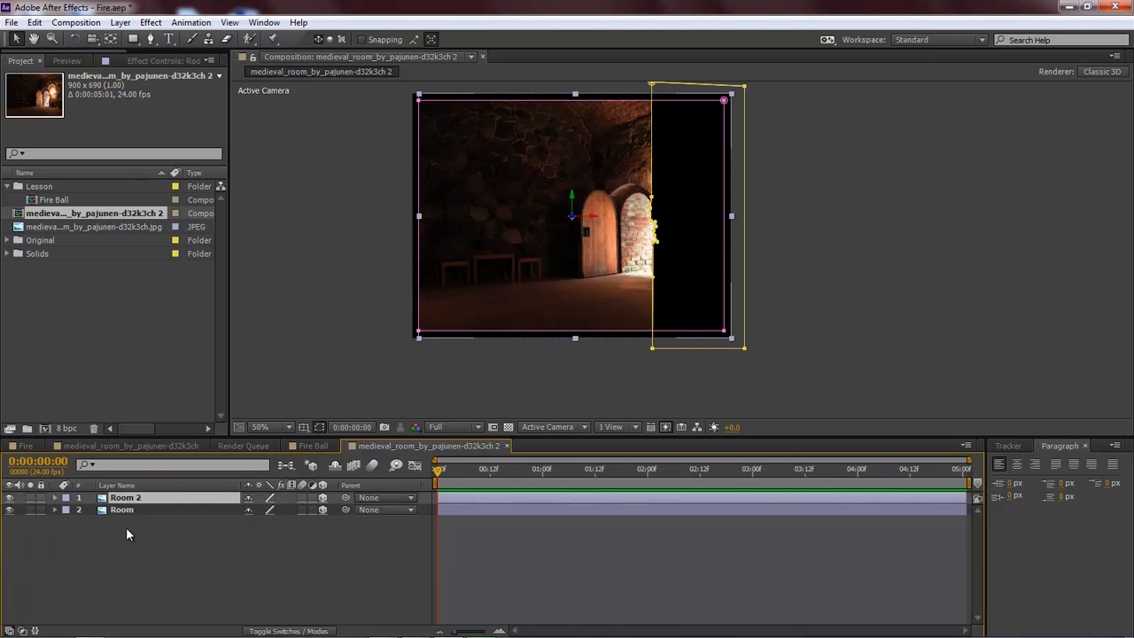
{"action": "left_click_drag", "start_coordinate": [125, 502], "coordinate": [132, 519]}
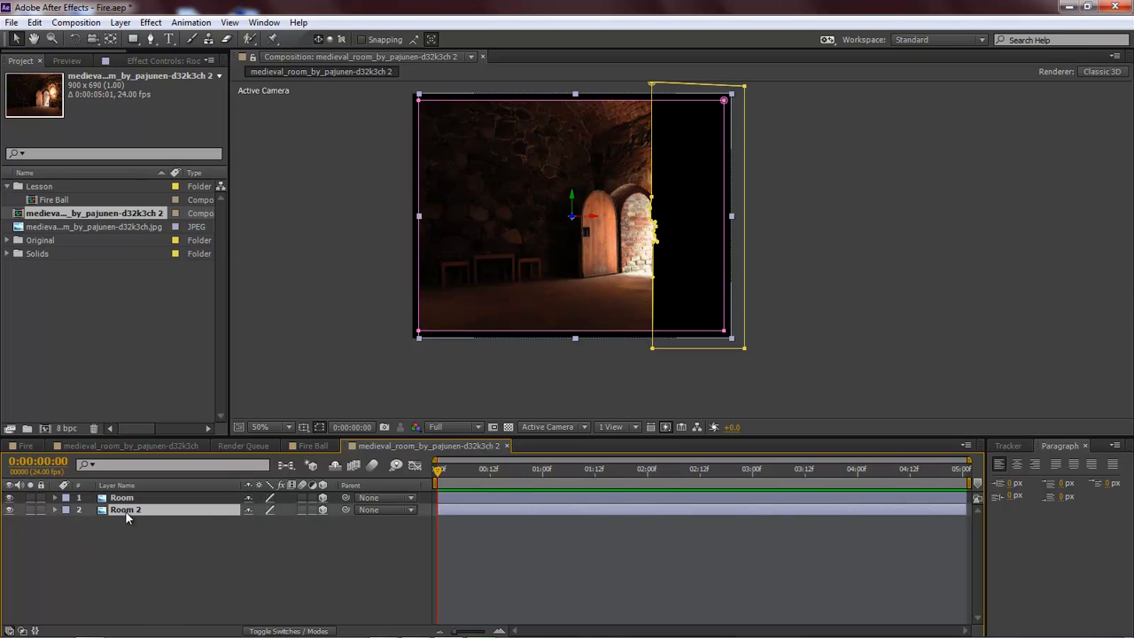
- Set the mode of Mask 2 on the Room 2 layer to Intersect
{"action": "left_click", "coordinate": [55, 509]}
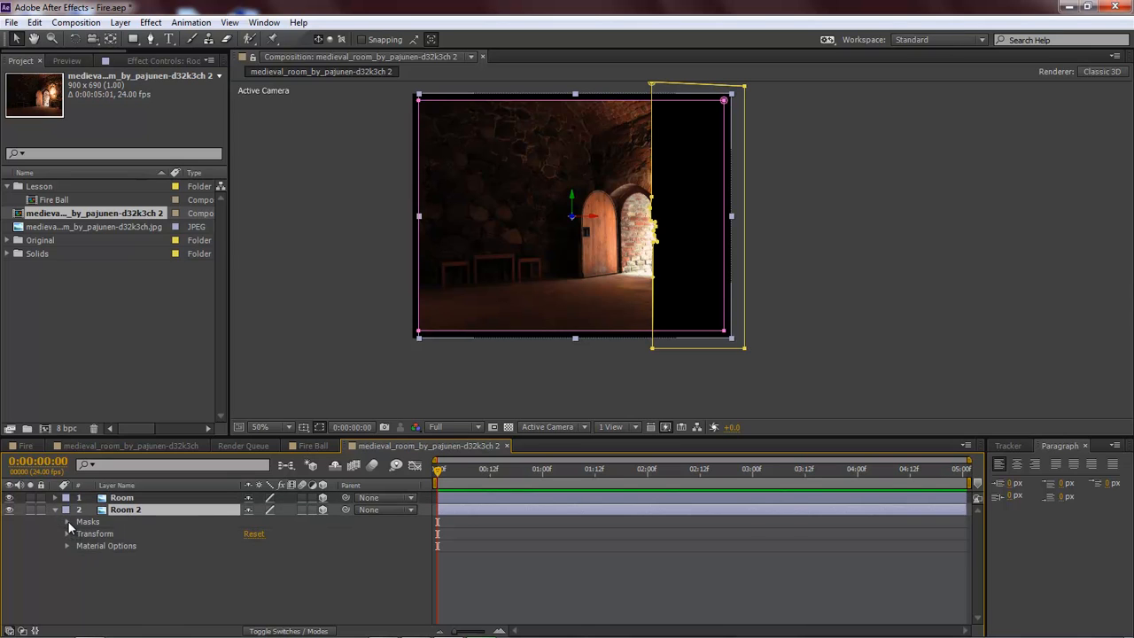
{"action": "left_click", "coordinate": [67, 522]}
{"action": "left_click", "coordinate": [282, 545]}
{"action": "left_click", "coordinate": [264, 558]}
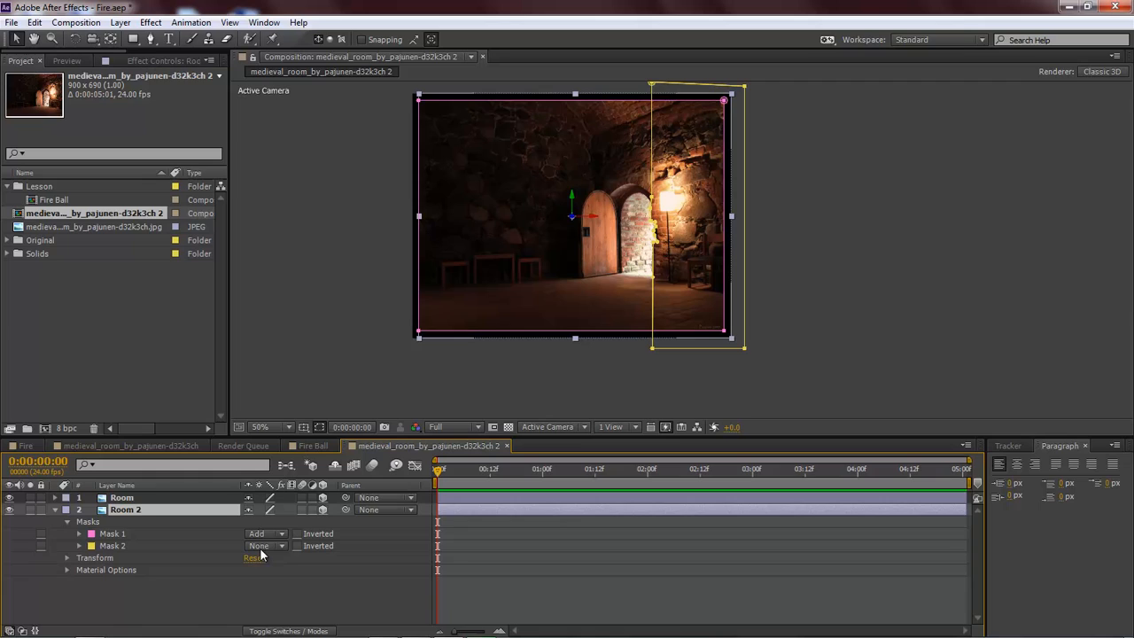
{"action": "left_click", "coordinate": [125, 546]}
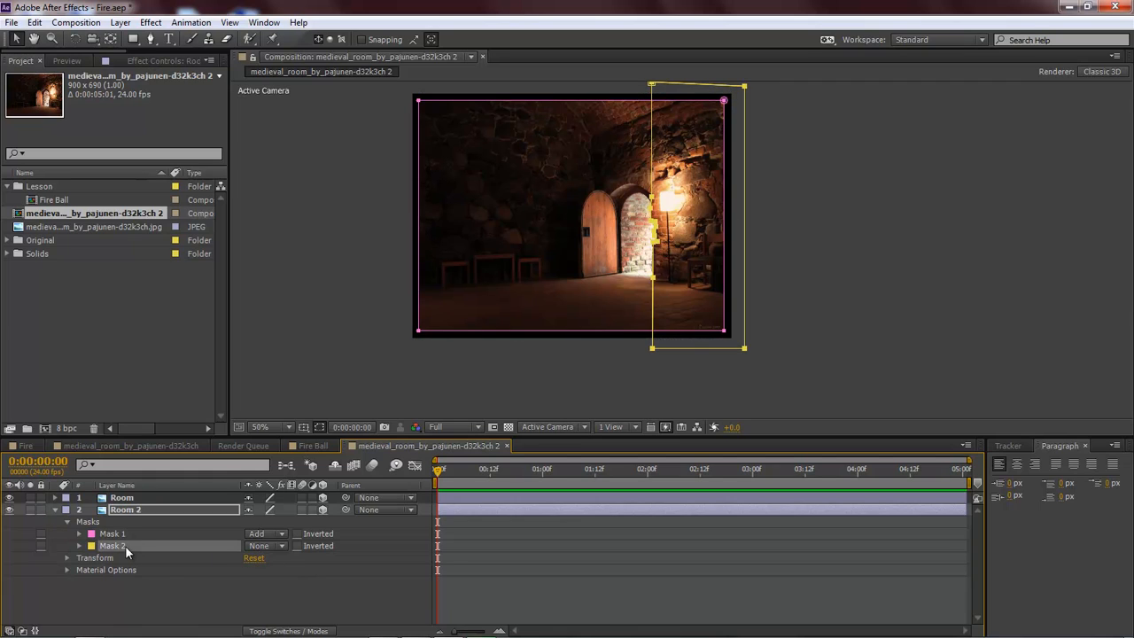
{"action": "left_click", "coordinate": [284, 546]}
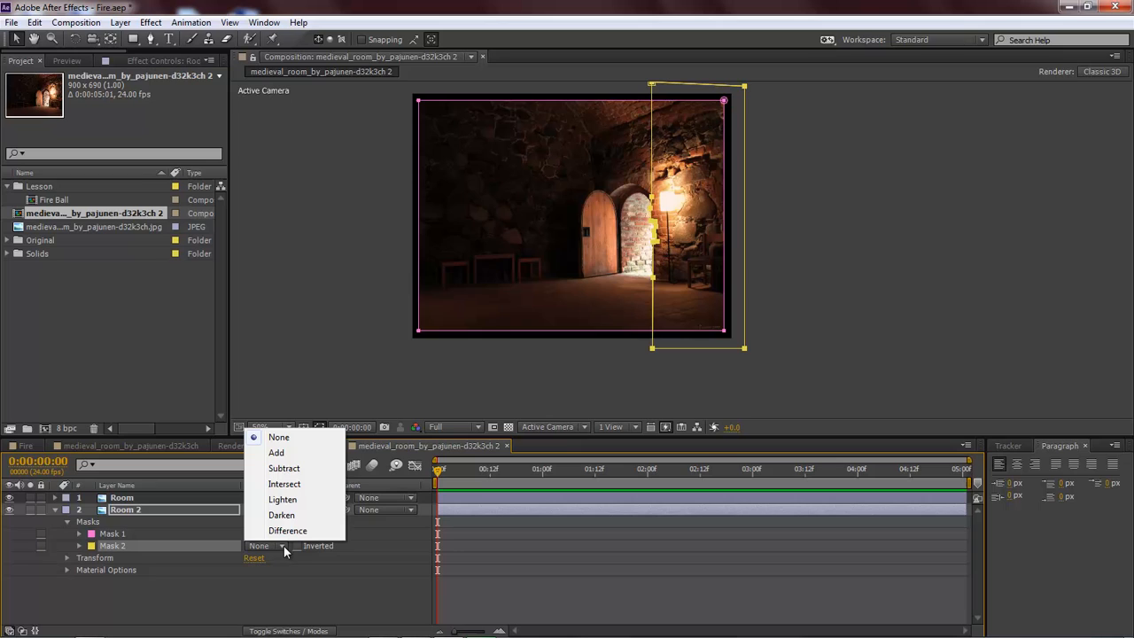
{"action": "left_click", "coordinate": [286, 485]}
{"action": "left_click", "coordinate": [262, 590]}
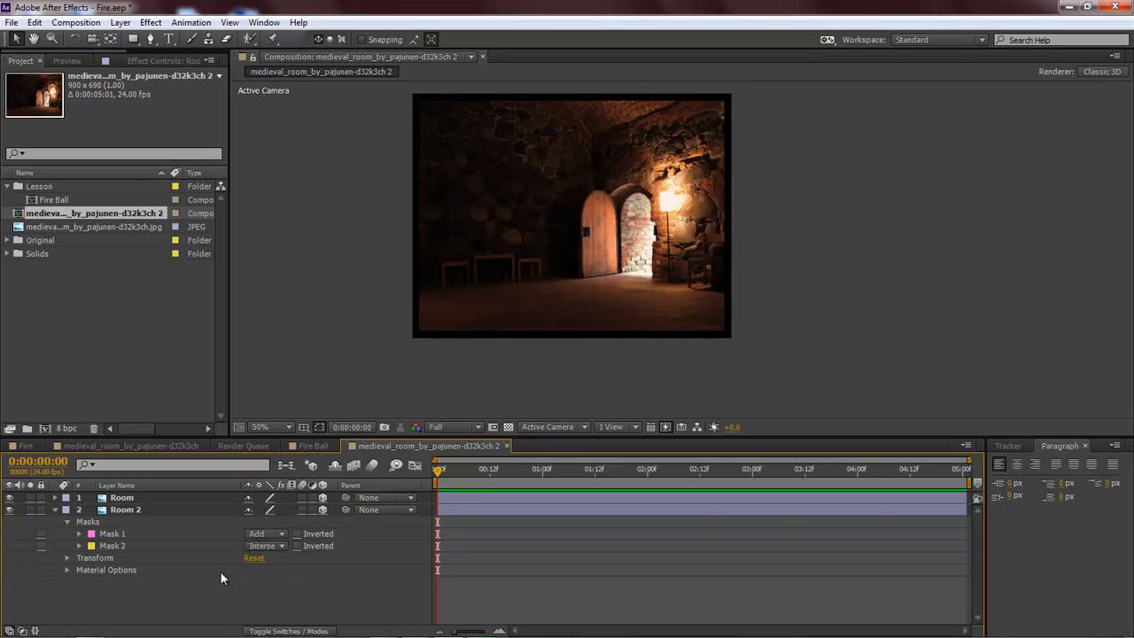
- Hide and show the Room and Room 2 layers in turn to check which part of the picture each one covers
{"action": "left_click", "coordinate": [9, 498]}
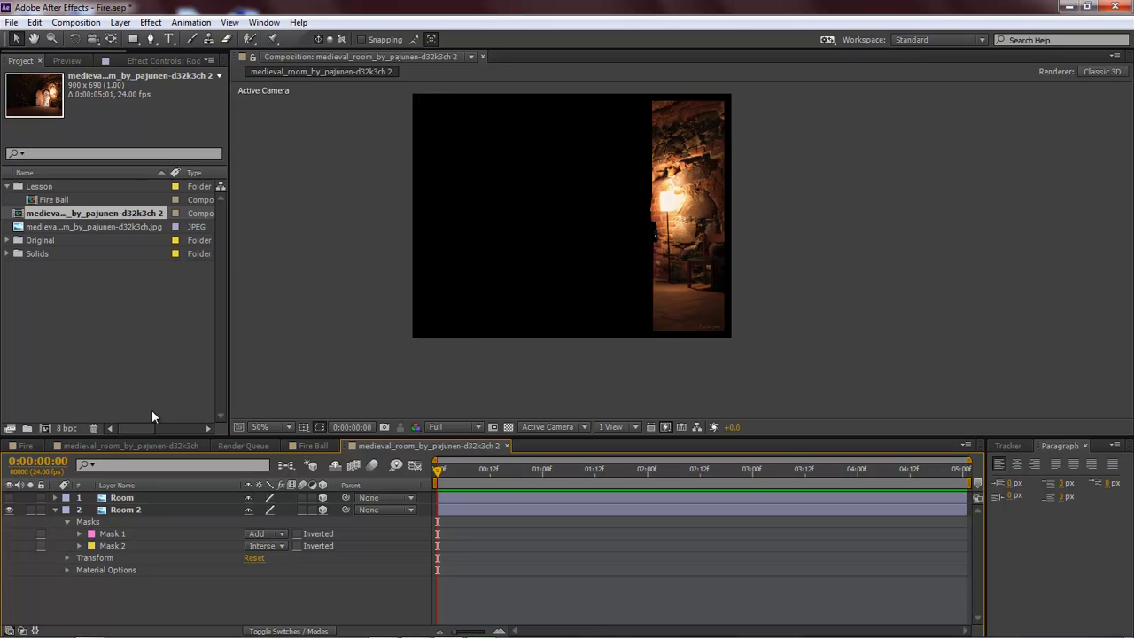
{"action": "left_click", "coordinate": [9, 498]}
{"action": "left_click", "coordinate": [10, 510]}
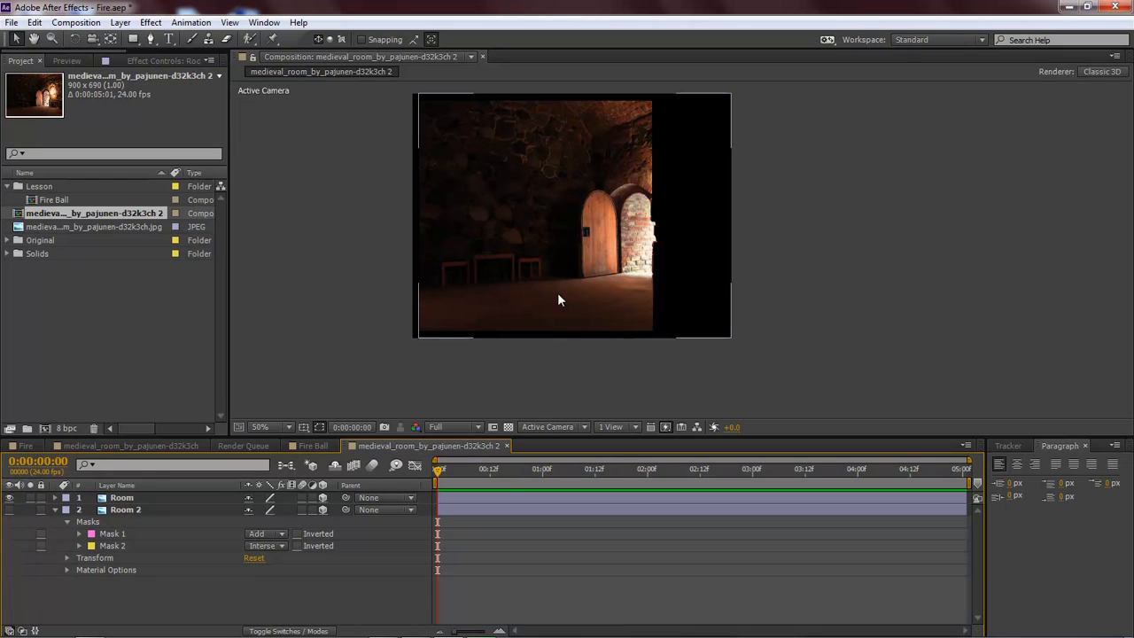
{"action": "left_click", "coordinate": [10, 510]}
{"action": "left_click", "coordinate": [10, 498]}
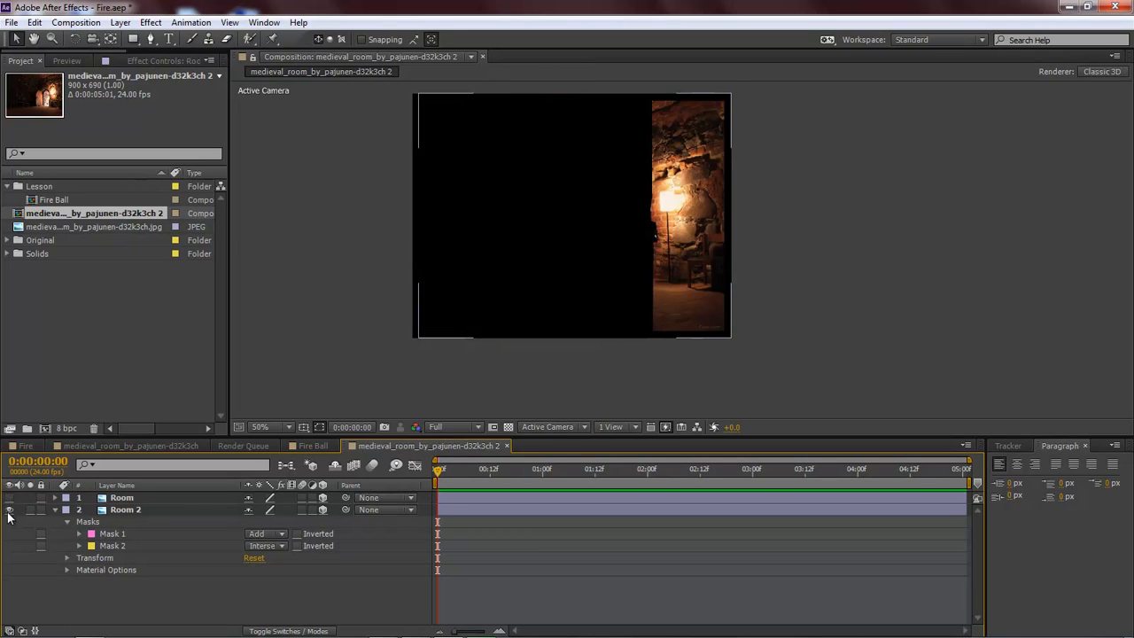
{"action": "left_click", "coordinate": [9, 510]}
{"action": "left_click", "coordinate": [10, 498]}
{"action": "left_click", "coordinate": [9, 510]}
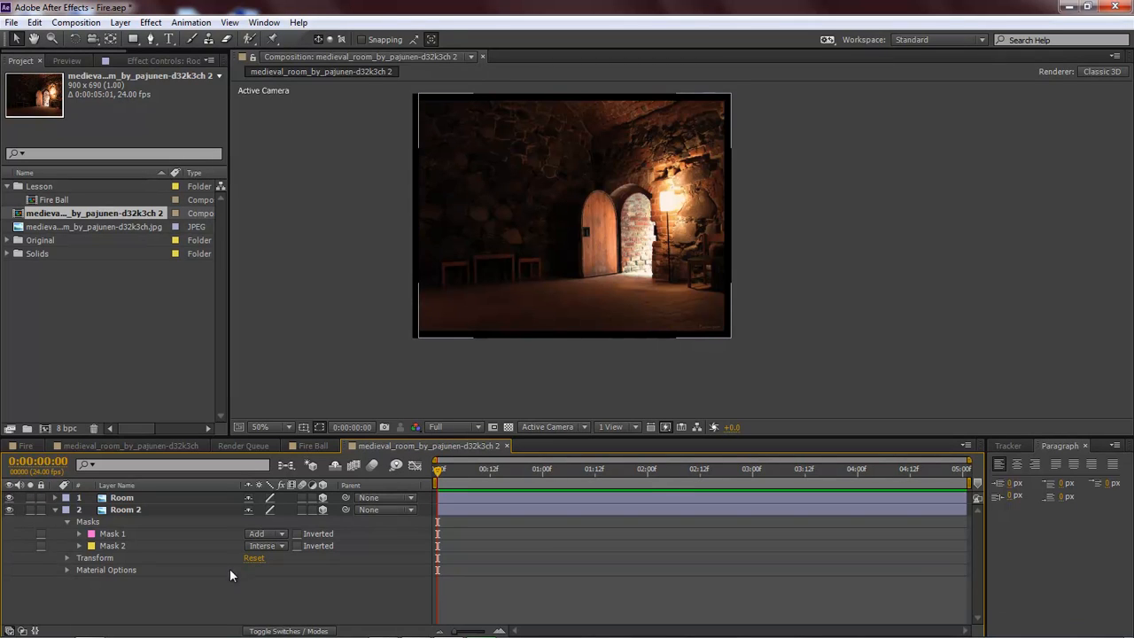
- Add the Fire Ball composition as a layer between Room and Room 2
{"action": "left_click", "coordinate": [74, 198]}
{"action": "left_click_drag", "start_coordinate": [61, 199], "coordinate": [152, 502]}
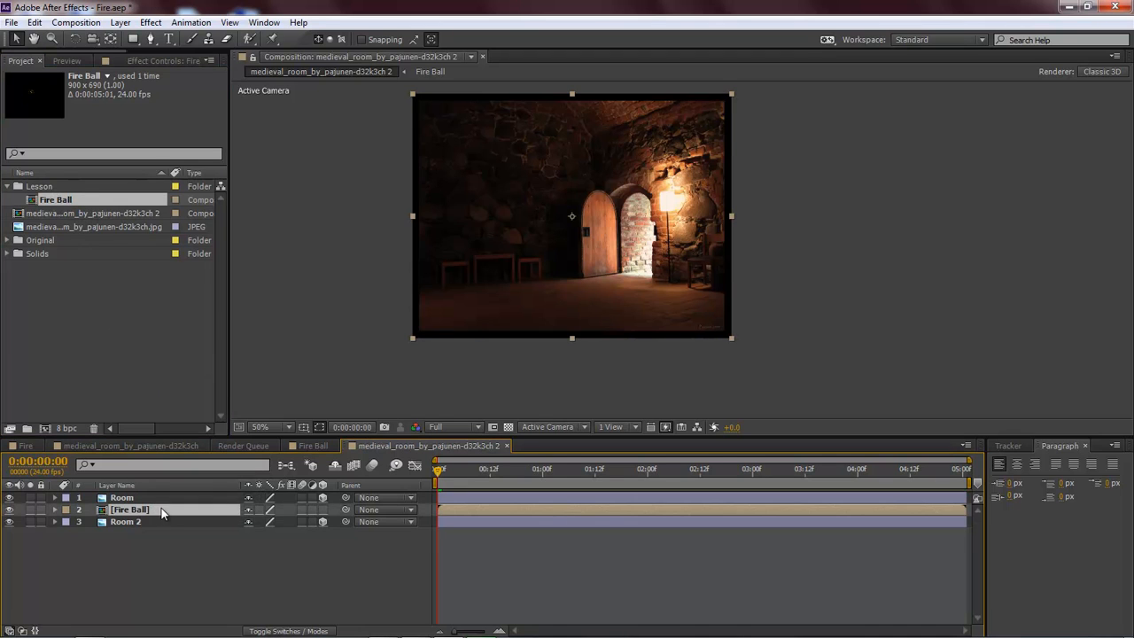
- Reorder the layers so that Room 2 lies above Fire Ball and Room lies below it
{"action": "left_click_drag", "start_coordinate": [437, 474], "coordinate": [503, 474]}
{"action": "left_click", "coordinate": [230, 566]}
{"action": "mouse_move", "coordinate": [130, 498]}
{"action": "left_mouse_down"}
{"action": "mouse_move", "coordinate": [127, 539]}
{"action": "mouse_move", "coordinate": [133, 498]}
{"action": "left_mouse_up"}
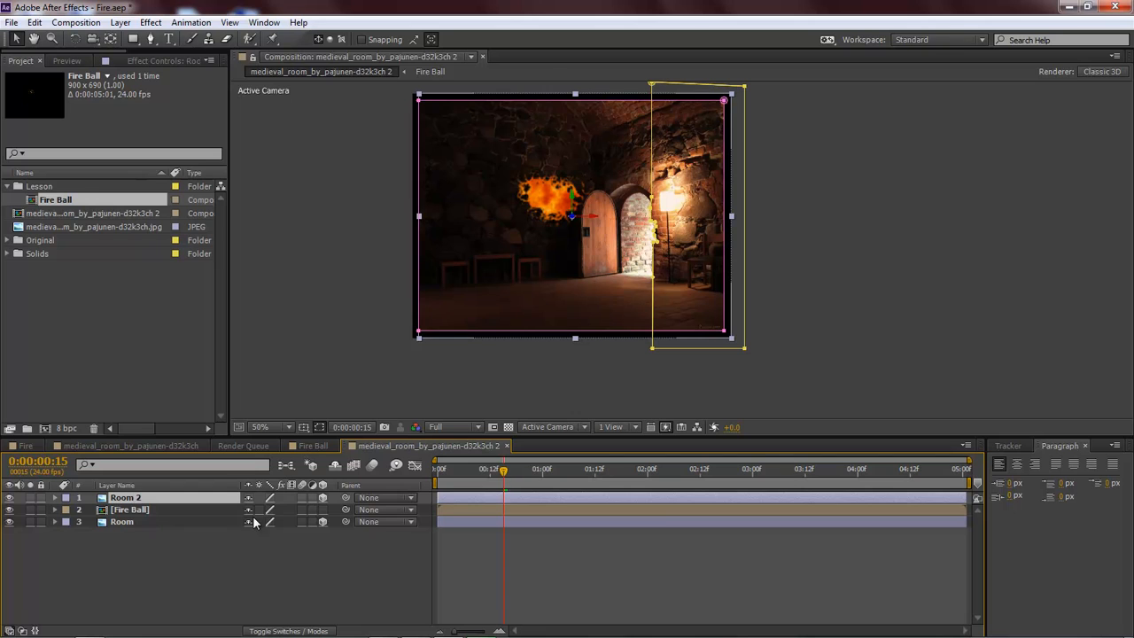
- Make the Fire Ball layer 3D and bring it toward the camera to a Z position of -450
{"action": "left_click_drag", "start_coordinate": [499, 476], "coordinate": [718, 476]}
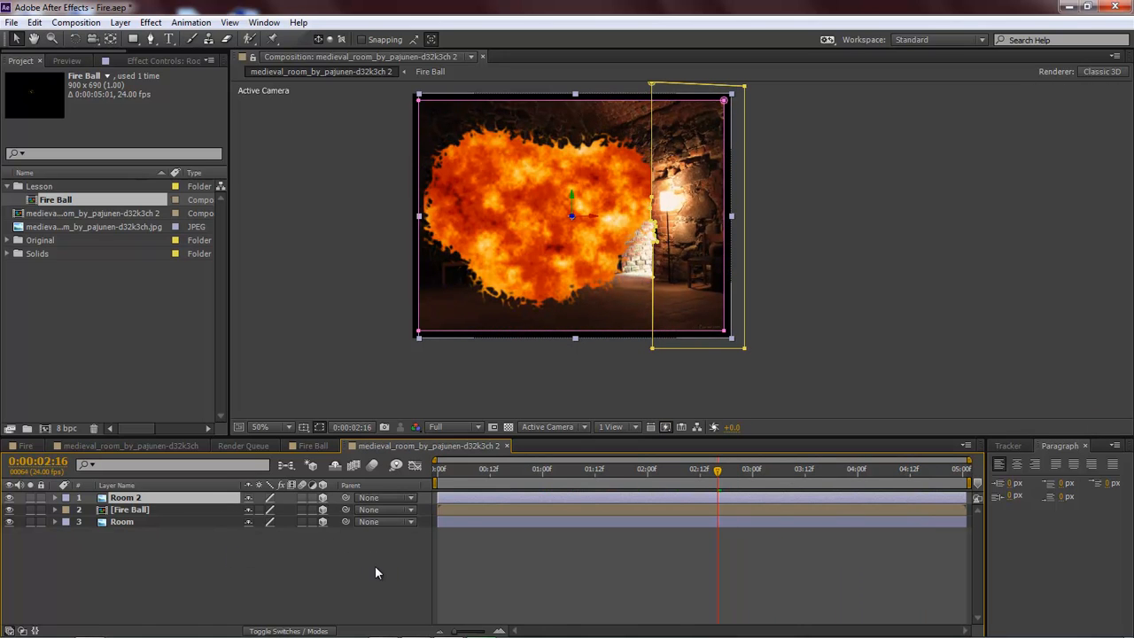
{"action": "left_click_drag", "start_coordinate": [718, 476], "coordinate": [753, 473]}
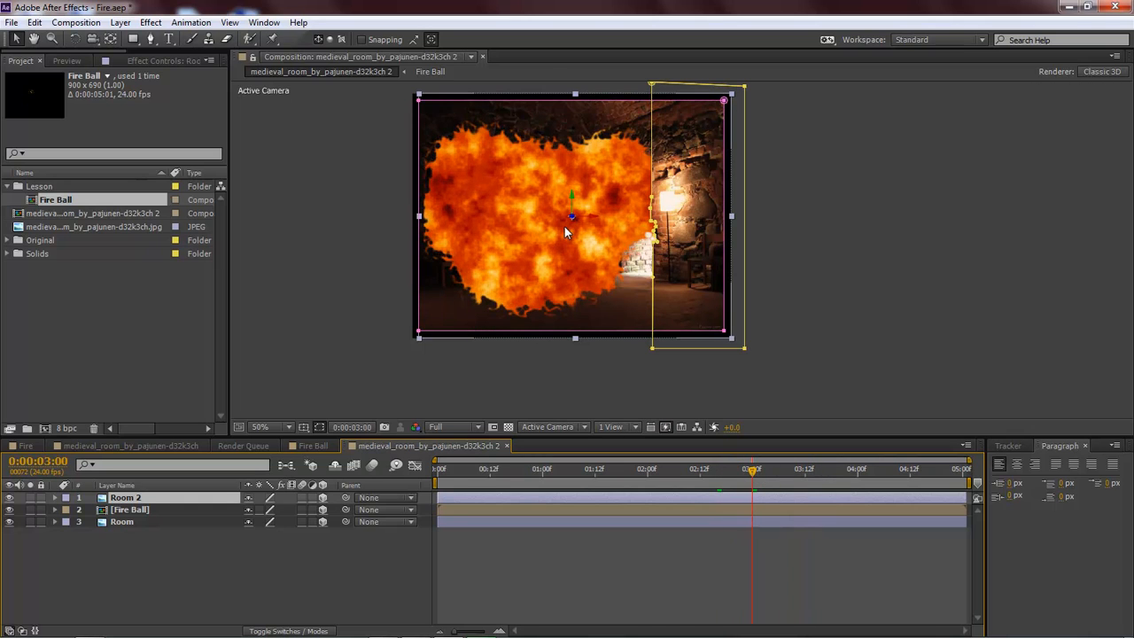
{"action": "left_click_drag", "start_coordinate": [572, 220], "coordinate": [613, 182]}
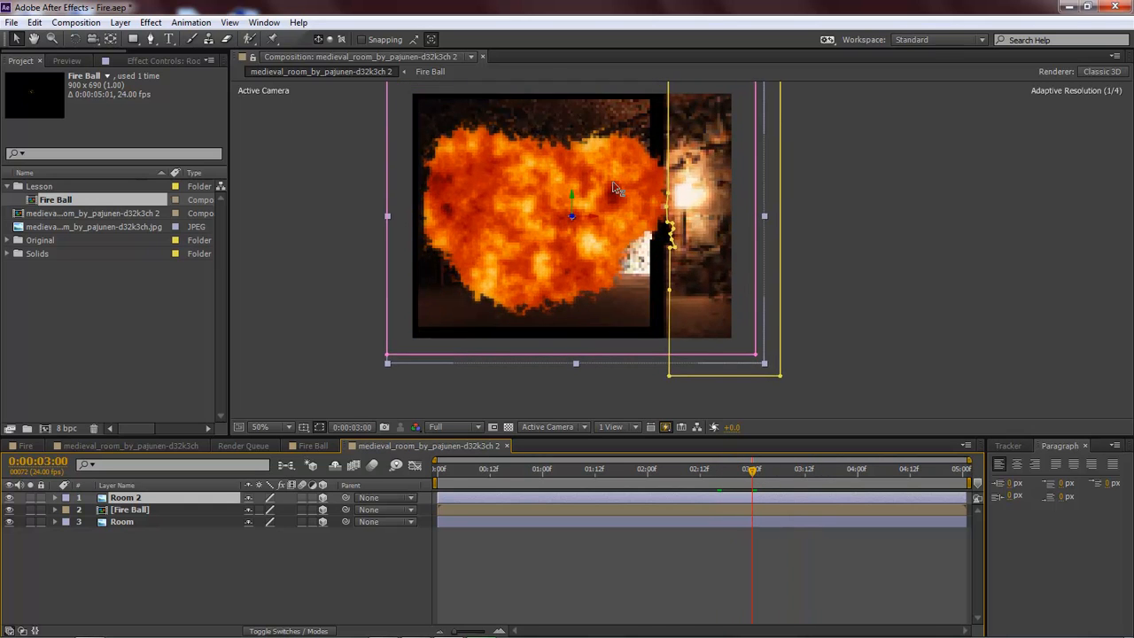
{"action": "left_click", "coordinate": [130, 510]}
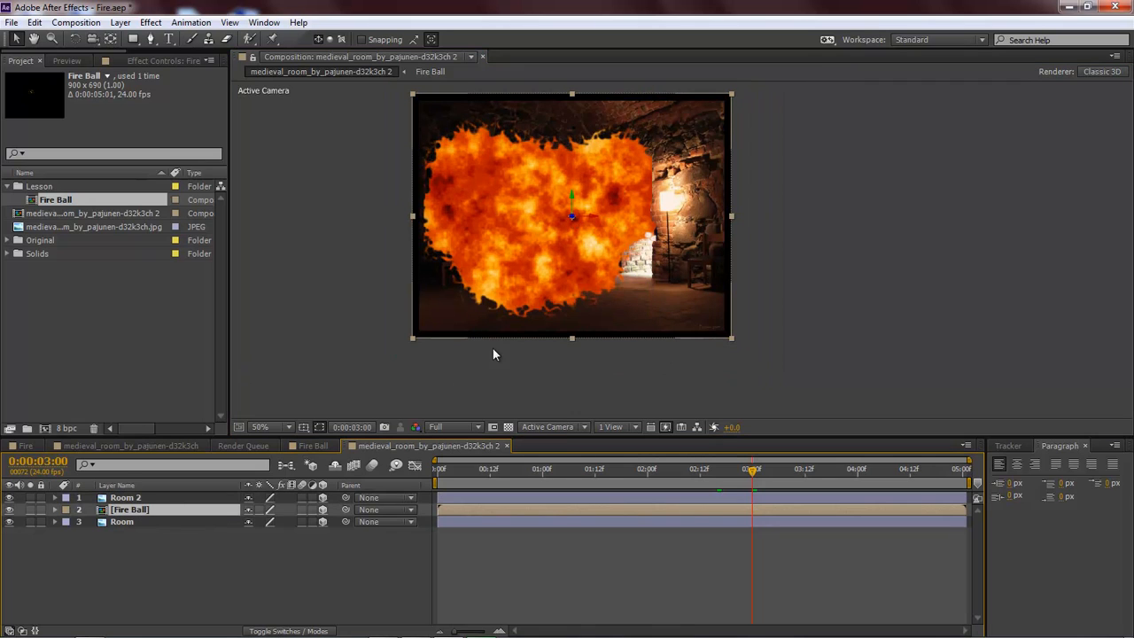
{"action": "left_click_drag", "start_coordinate": [572, 220], "coordinate": [661, 150]}
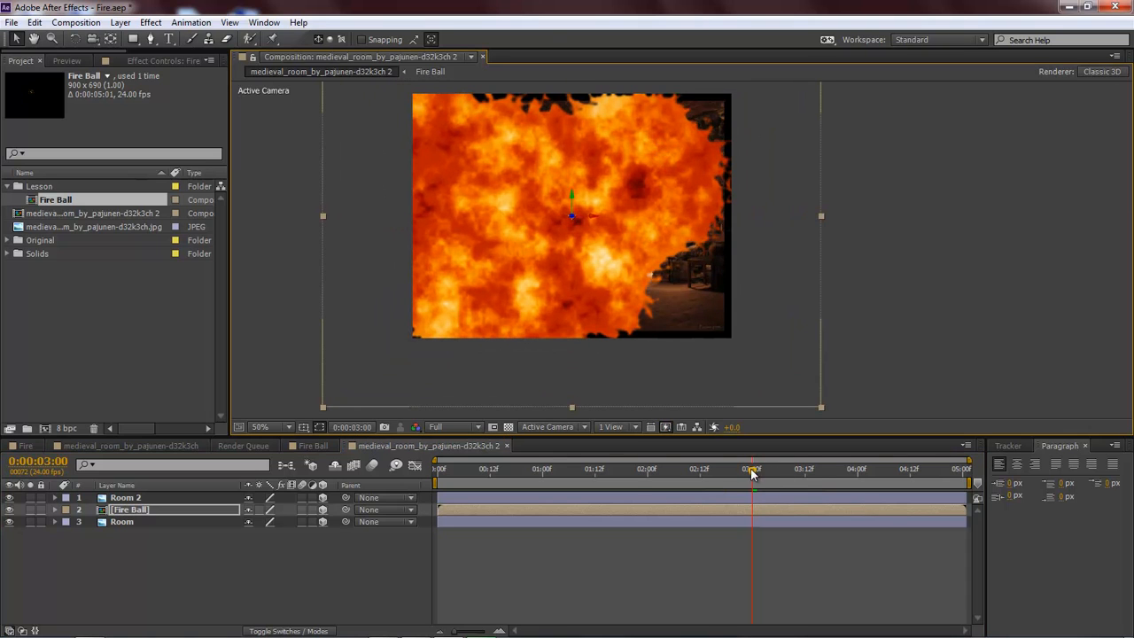
- Return to the first frame and reveal the Position property of the Fire Ball layer
{"action": "left_click_drag", "start_coordinate": [753, 470], "coordinate": [437, 488]}
{"action": "key", "text": "p"}
{"action": "left_click", "coordinate": [156, 547]}
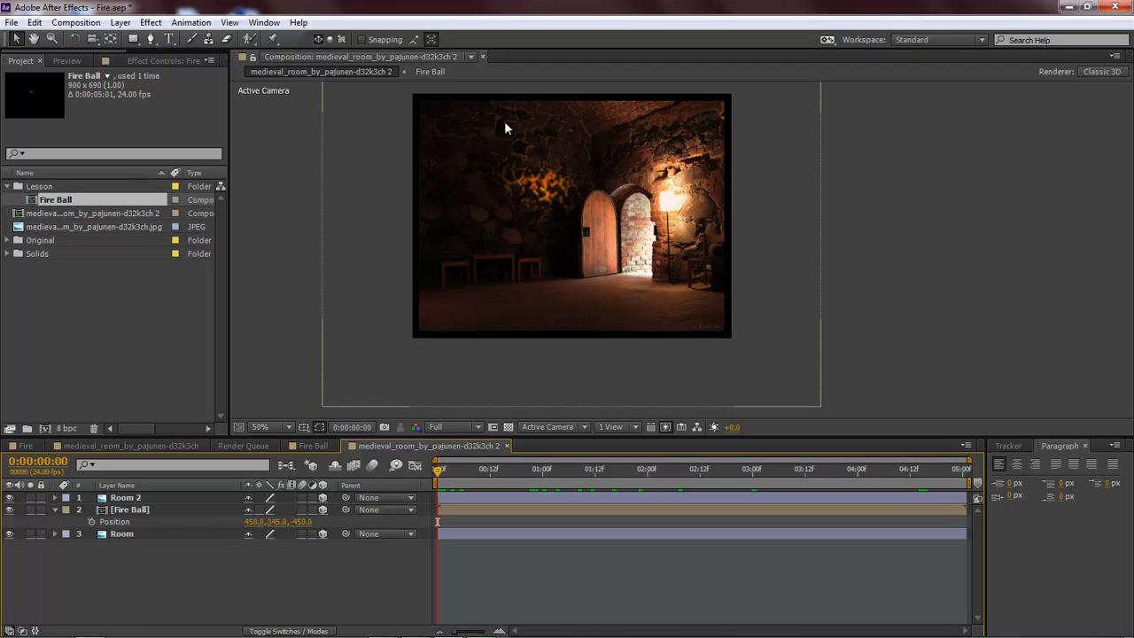
- Hide the Room 2 layer and rename it Side Wall
{"action": "left_click", "coordinate": [8, 497]}
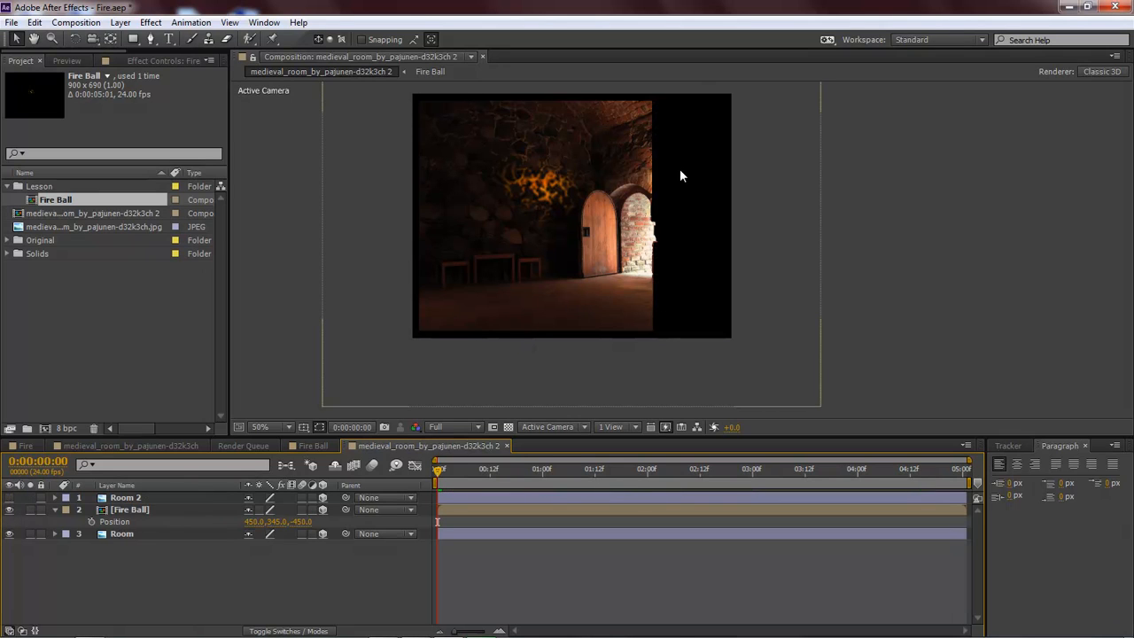
{"action": "left_click", "coordinate": [129, 498]}
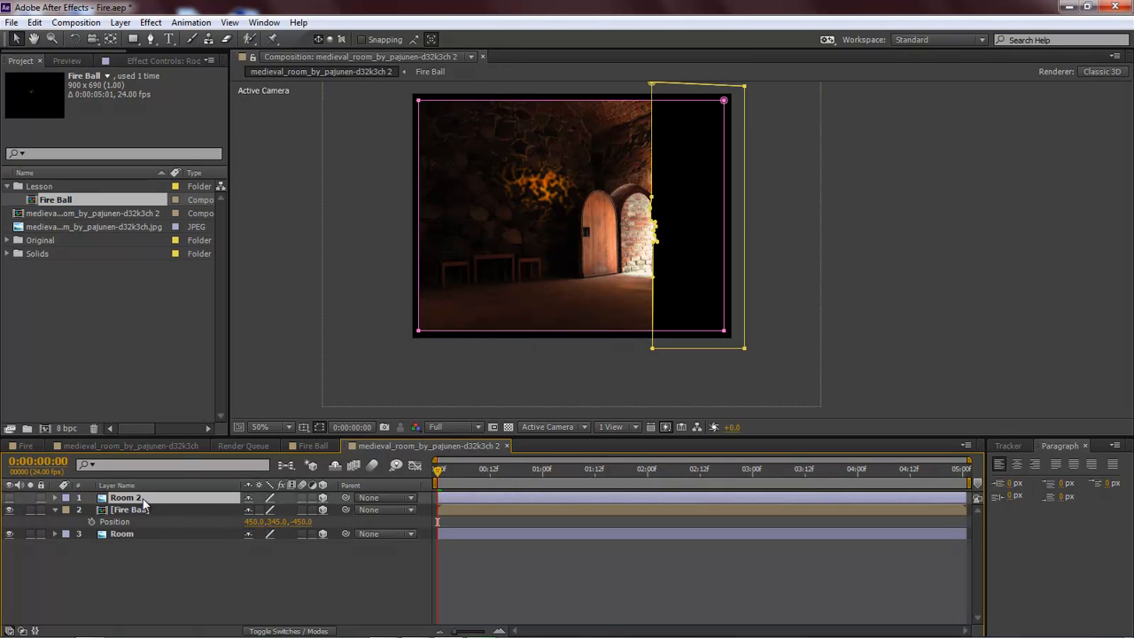
{"action": "key", "text": "Return"}
{"action": "type", "text": "Side W"}
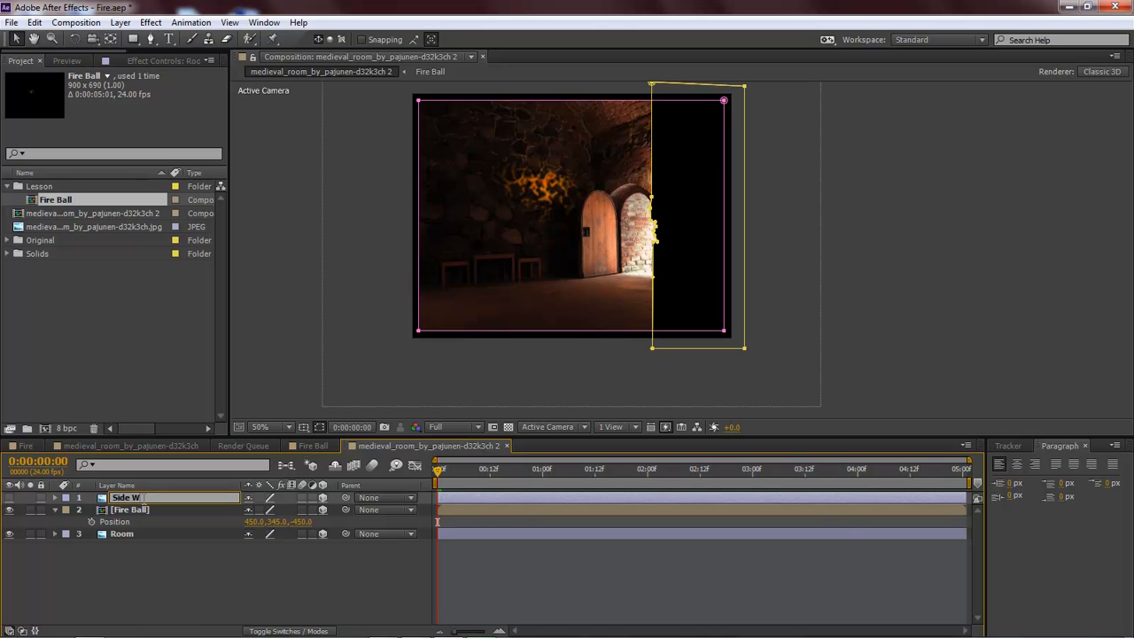
{"action": "type", "text": "all"}
{"action": "key", "text": "Return"}
- Push the Room layer back in depth and scale it up until it slightly overfills the composition frame
{"action": "left_click", "coordinate": [120, 534]}
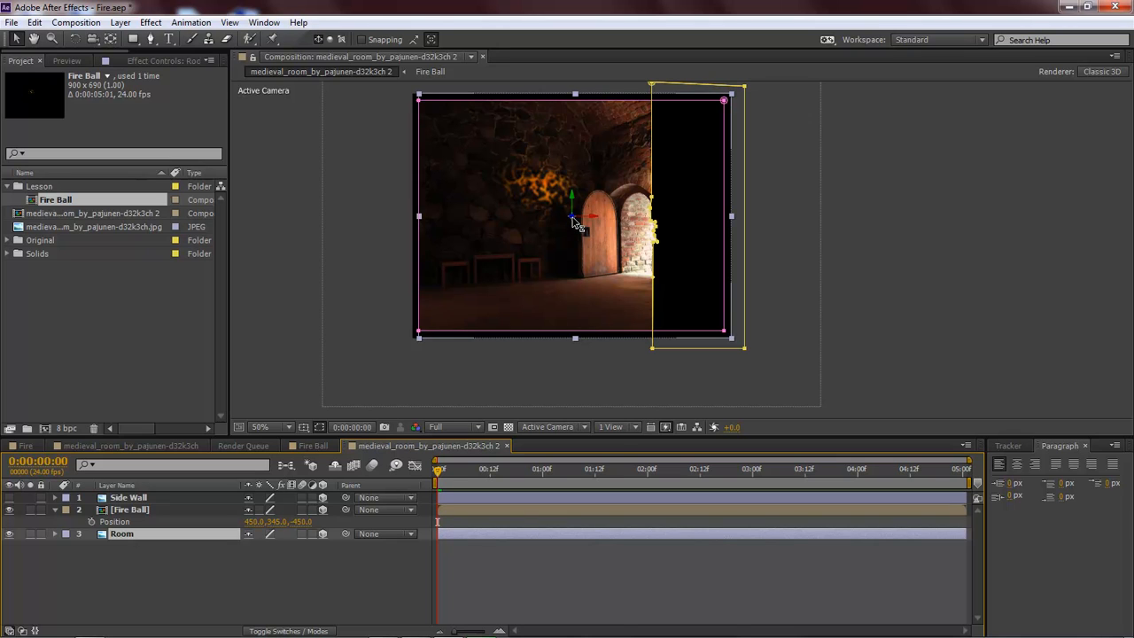
{"action": "left_click_drag", "start_coordinate": [573, 218], "coordinate": [797, 464]}
{"action": "left_click_drag", "start_coordinate": [576, 223], "coordinate": [597, 287]}
{"action": "left_click_drag", "start_coordinate": [613, 215], "coordinate": [278, 343]}
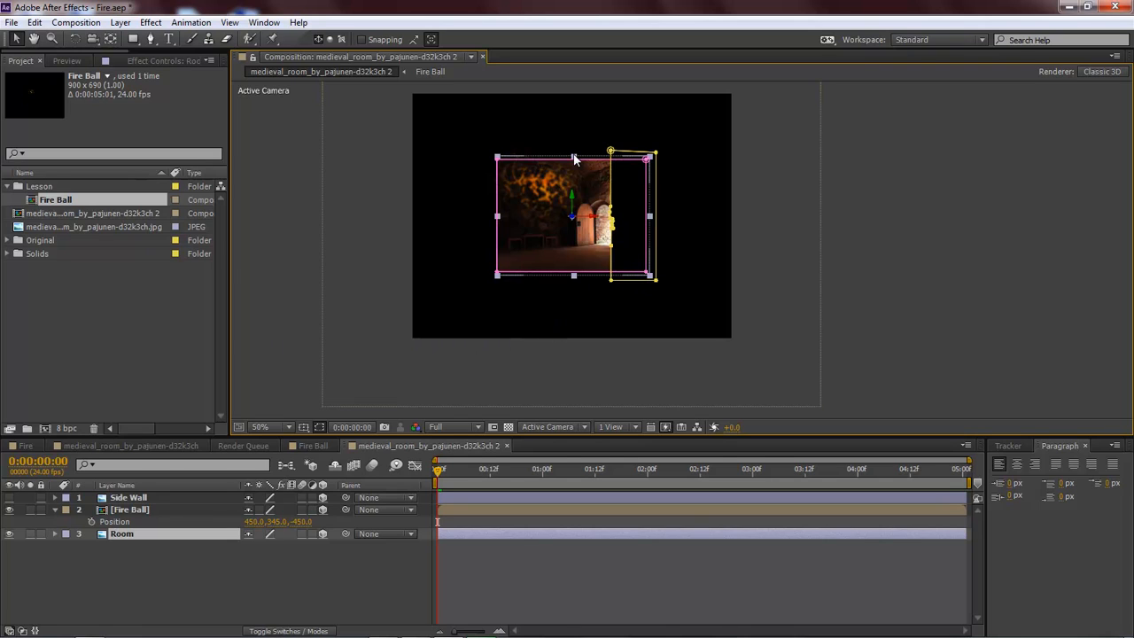
{"action": "left_click_drag", "start_coordinate": [574, 159], "coordinate": [585, 83]}
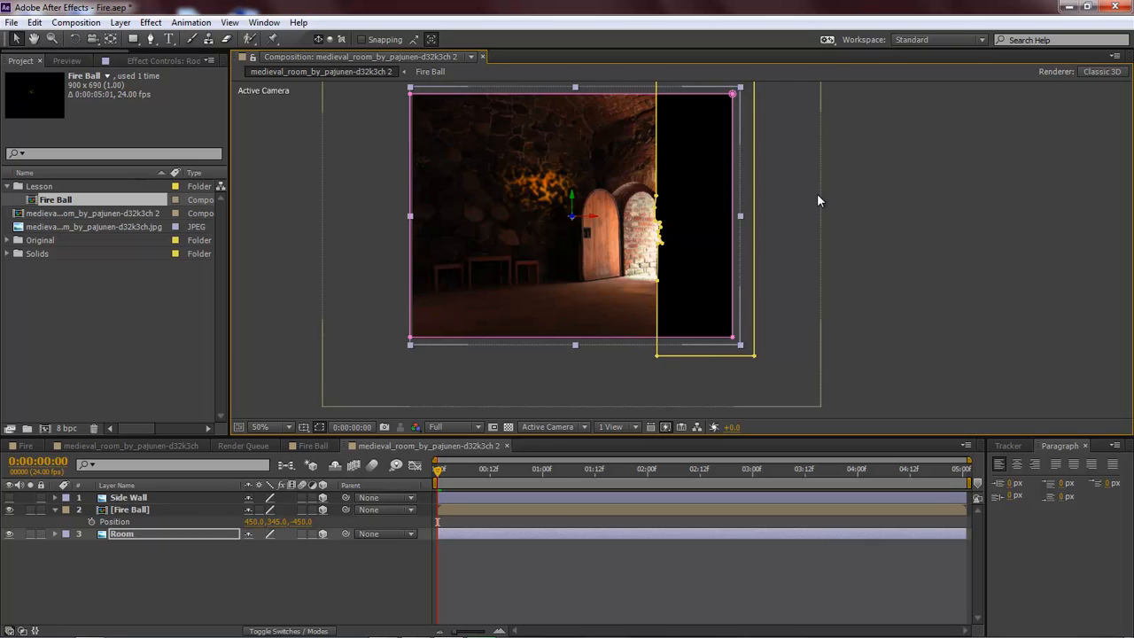
{"action": "left_click", "coordinate": [873, 206]}
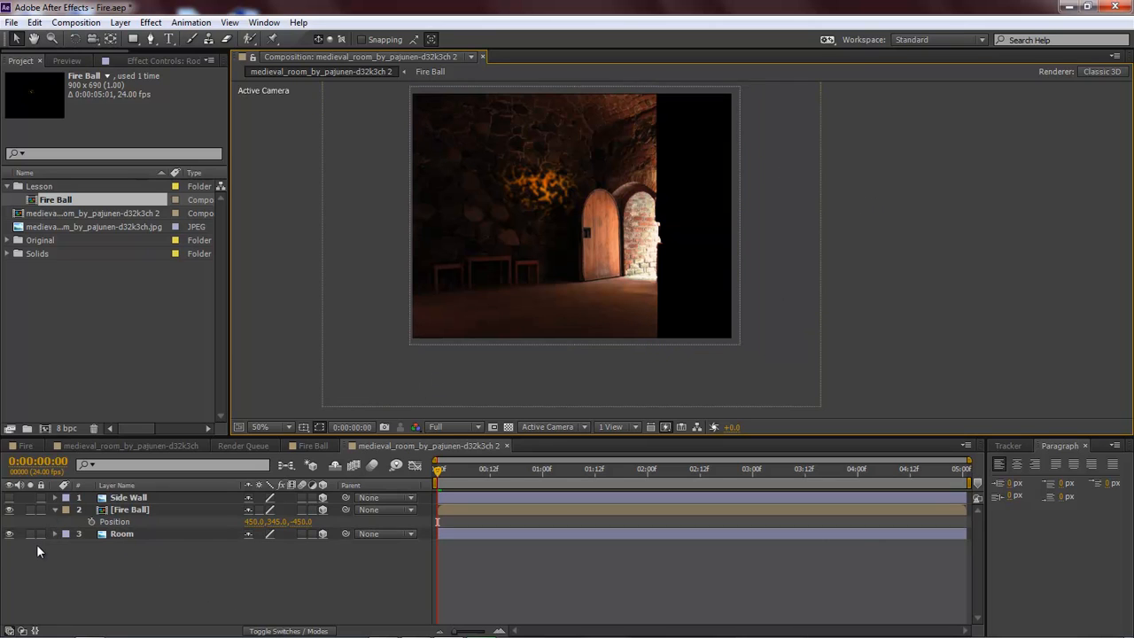
- Delete Mask 1 from the Room layer, keeping only Mask 2
{"action": "left_click", "coordinate": [101, 532]}
{"action": "left_click", "coordinate": [55, 534]}
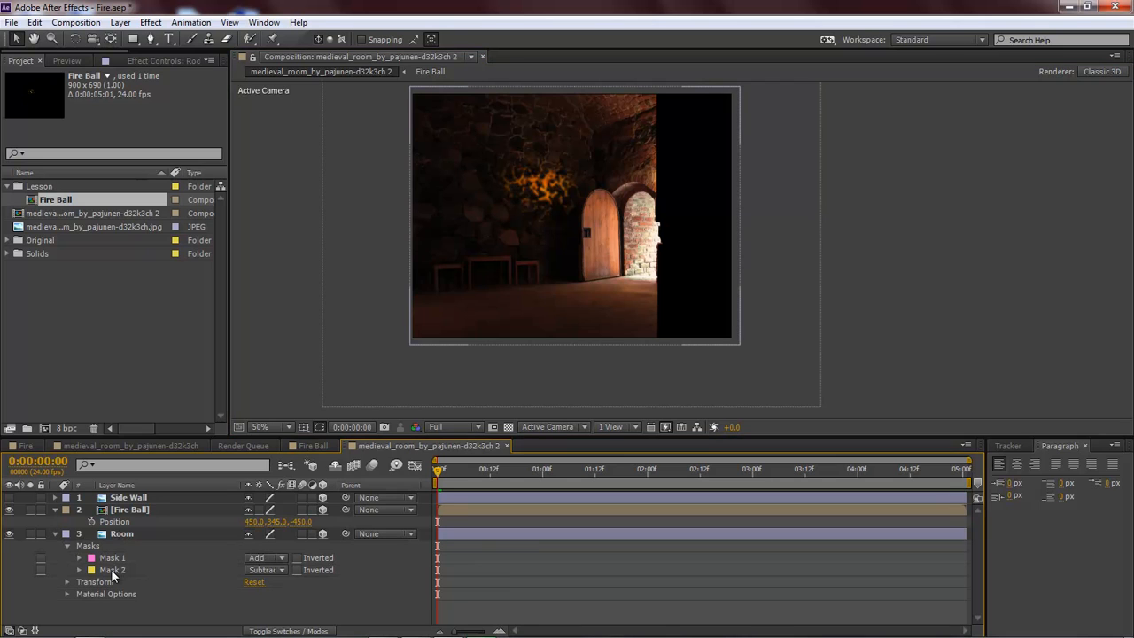
{"action": "left_click", "coordinate": [115, 559]}
{"action": "key", "text": "Delete"}
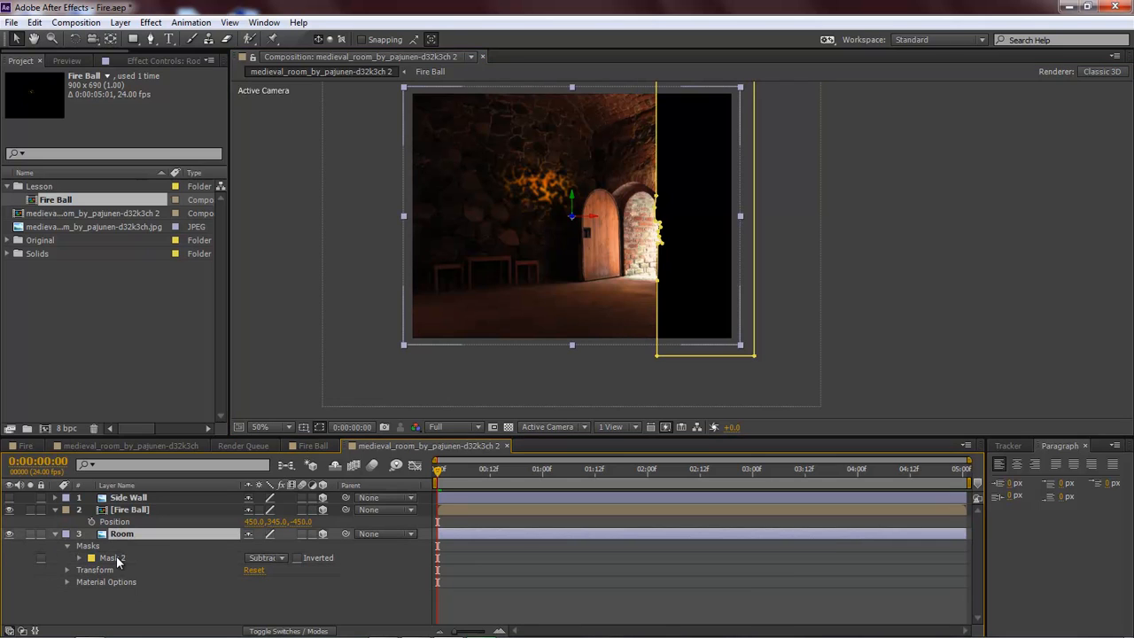
{"action": "left_click", "coordinate": [923, 324]}
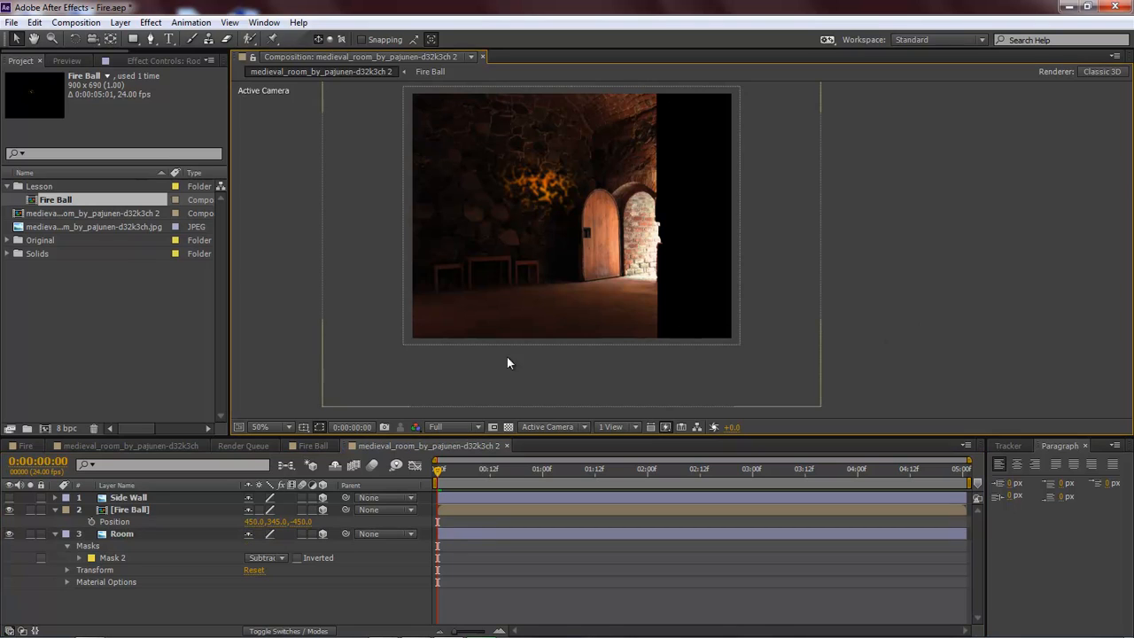
- Delete Mask 1 from the Side Wall layer and collapse its properties
{"action": "left_click", "coordinate": [55, 497]}
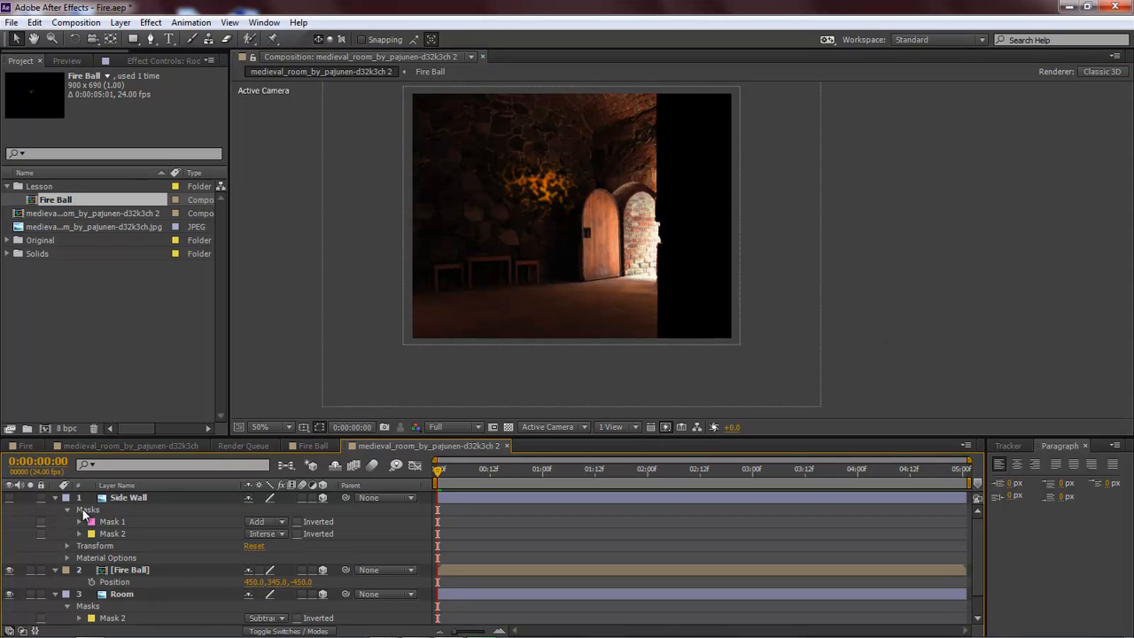
{"action": "left_click", "coordinate": [115, 525]}
{"action": "key", "text": "Delete"}
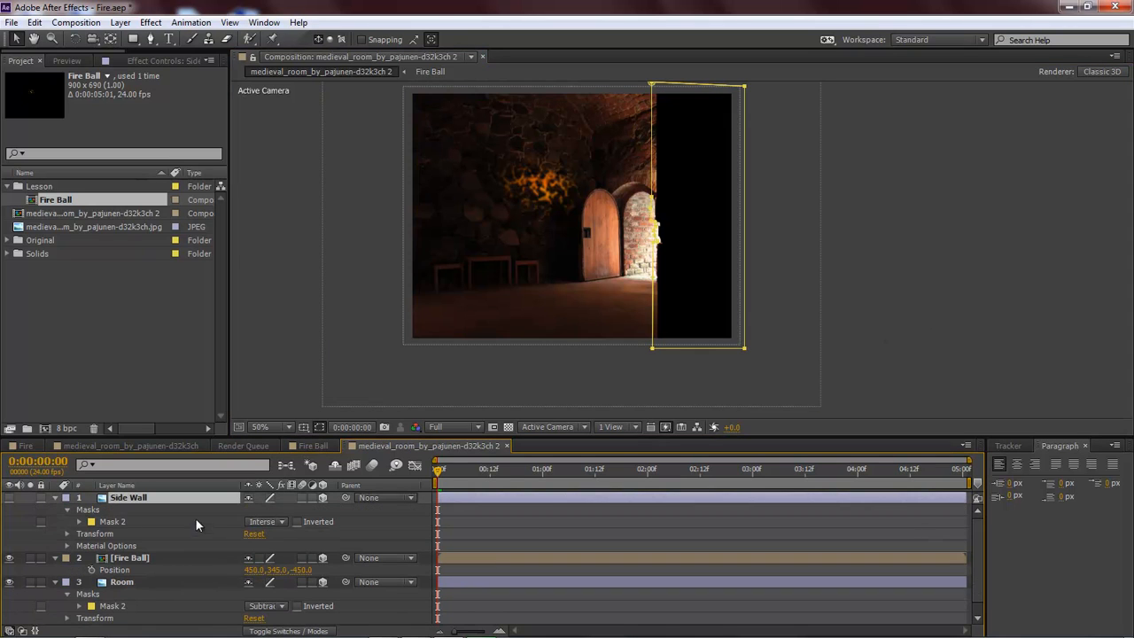
{"action": "left_click", "coordinate": [56, 497]}
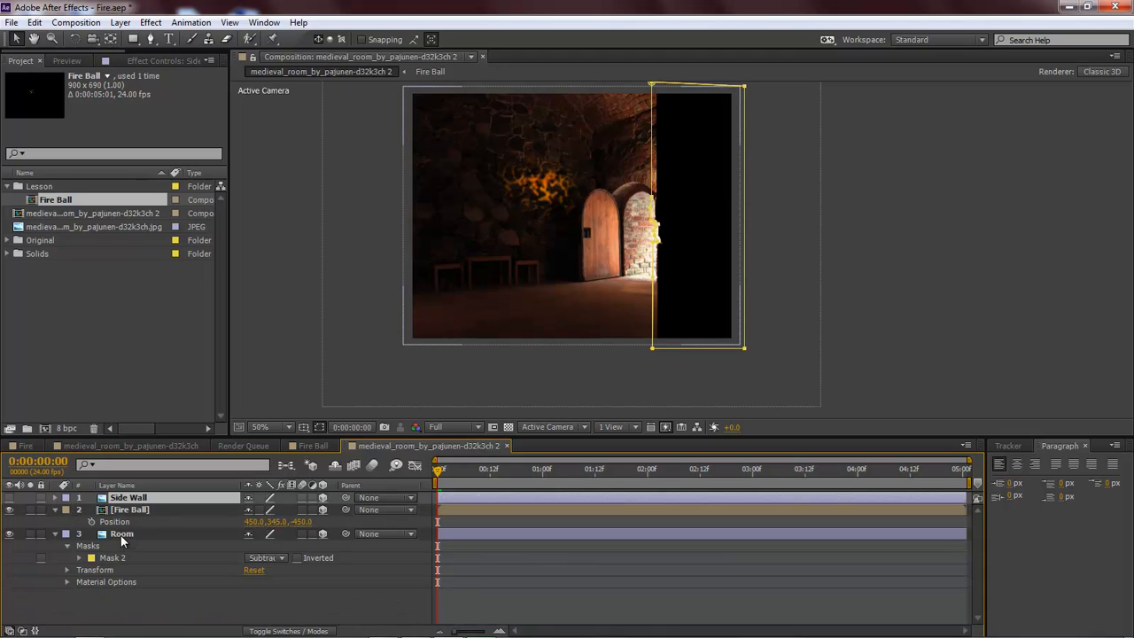
- Move the Fire Ball layer over to the doorway, at a position of about 639, 346, -450
{"action": "left_click", "coordinate": [120, 535]}
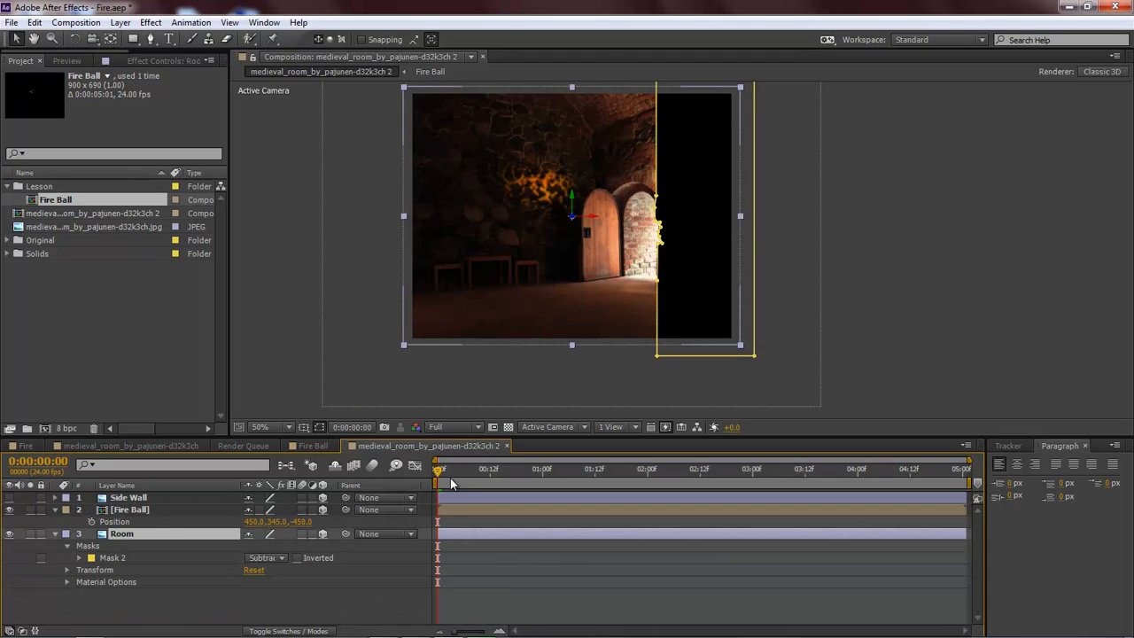
{"action": "left_click", "coordinate": [130, 510]}
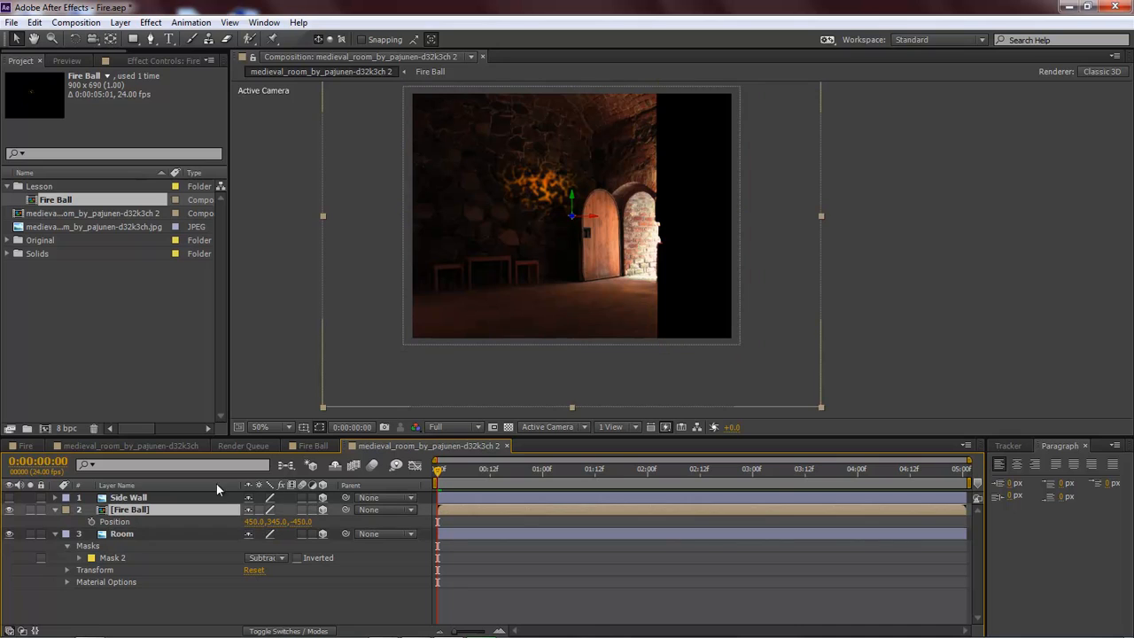
{"action": "left_click_drag", "start_coordinate": [542, 192], "coordinate": [647, 189]}
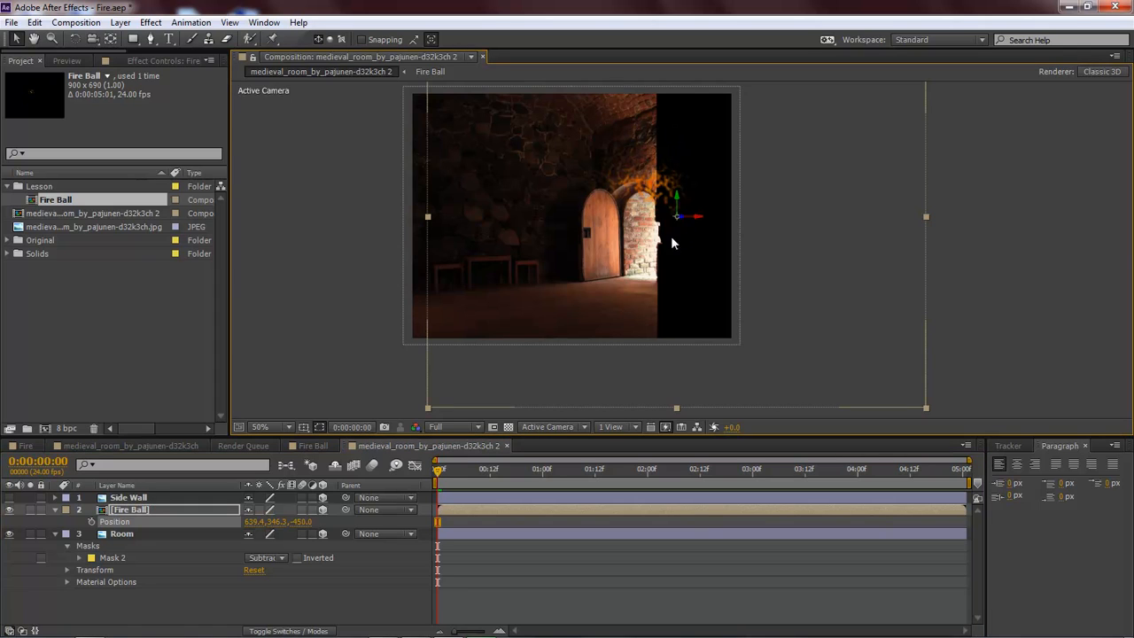
{"action": "left_click", "coordinate": [127, 535]}
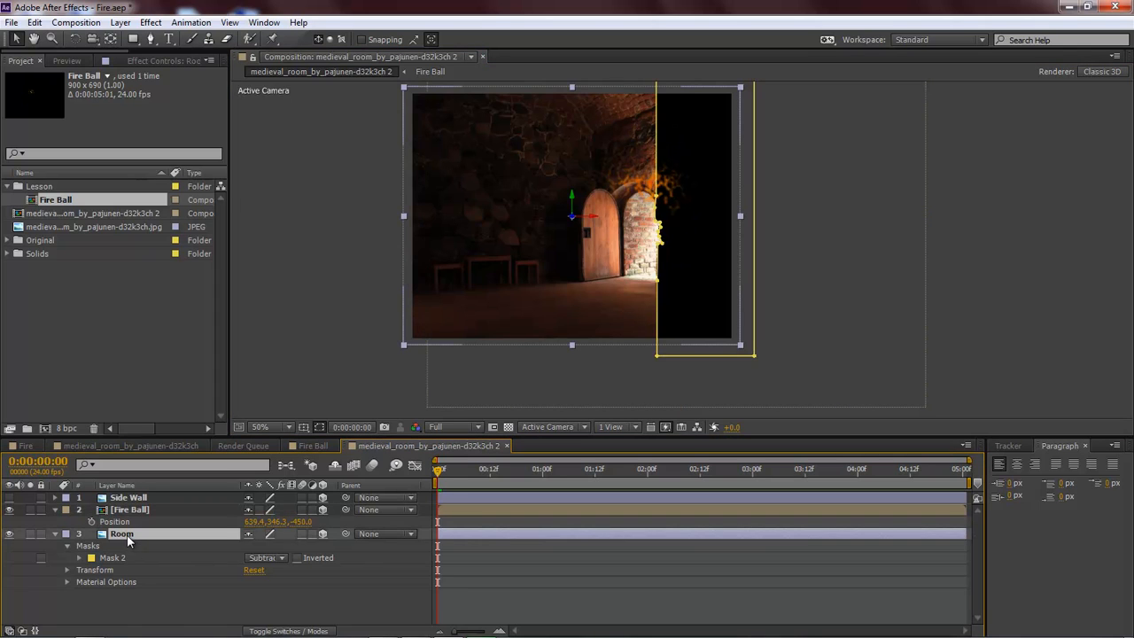
- Show the Side Wall layer, bring it toward the camera and scale it down to meet the Room layer at the doorway
{"action": "left_click", "coordinate": [14, 499]}
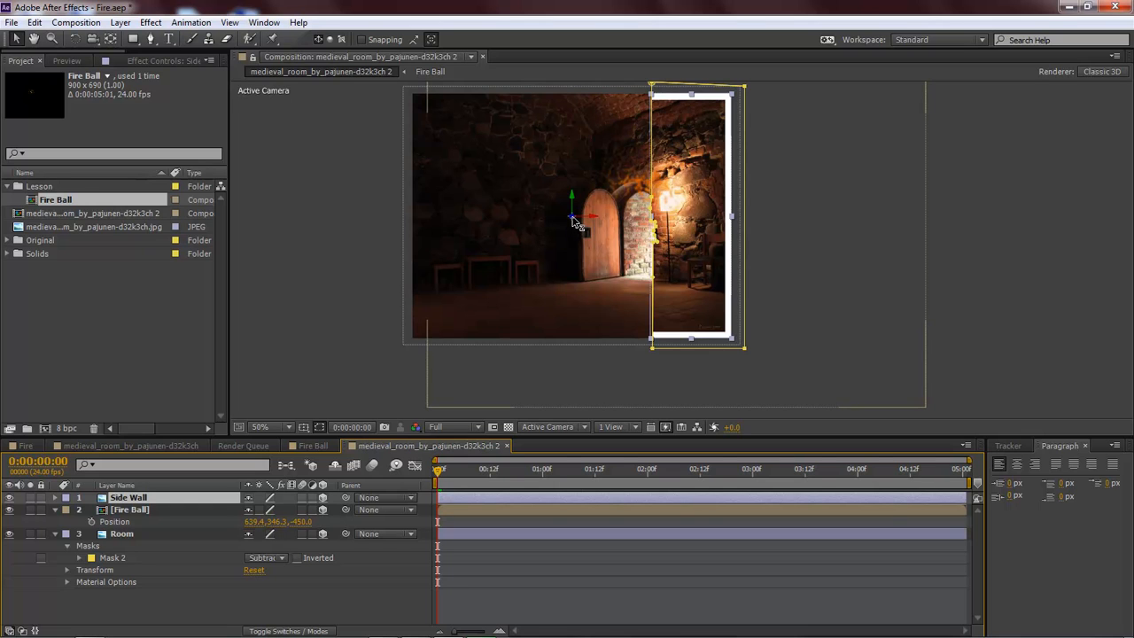
{"action": "left_click_drag", "start_coordinate": [573, 219], "coordinate": [744, 223]}
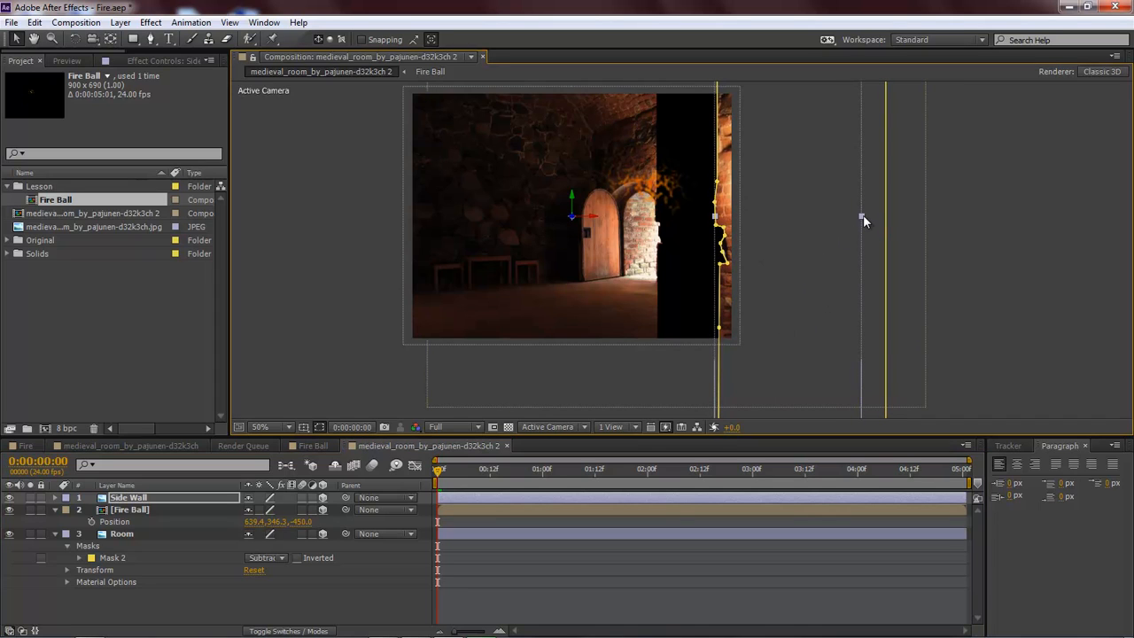
{"action": "left_click_drag", "start_coordinate": [862, 216], "coordinate": [739, 213]}
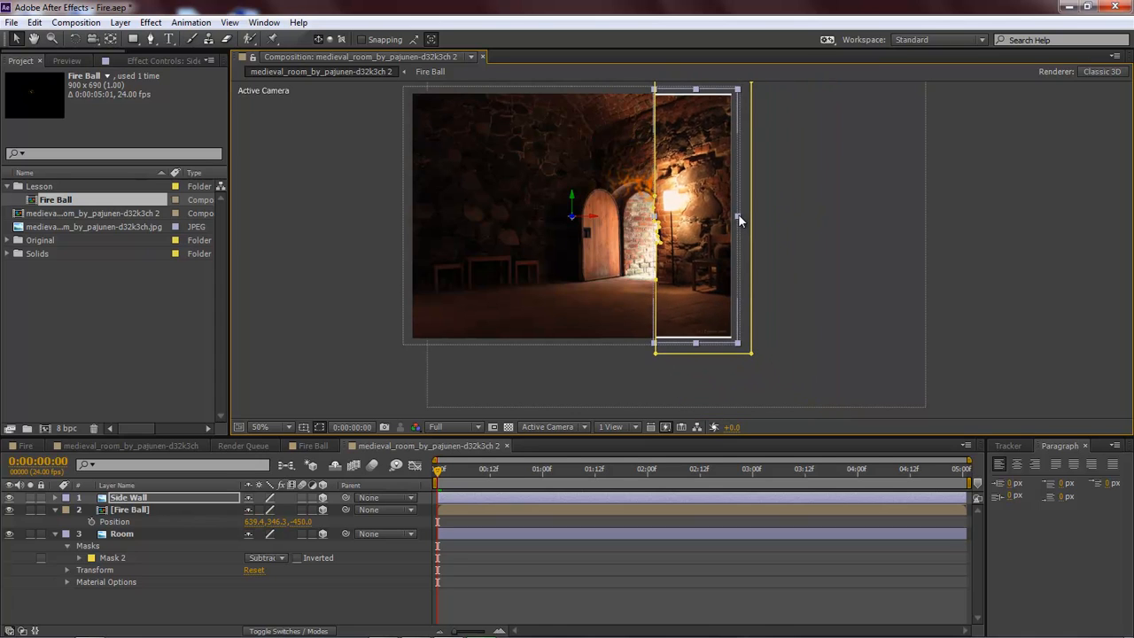
- At 0:00:00:14, move the Fire Ball layer behind the side wall to a position of about 739, 354, -450
{"action": "left_click", "coordinate": [824, 253]}
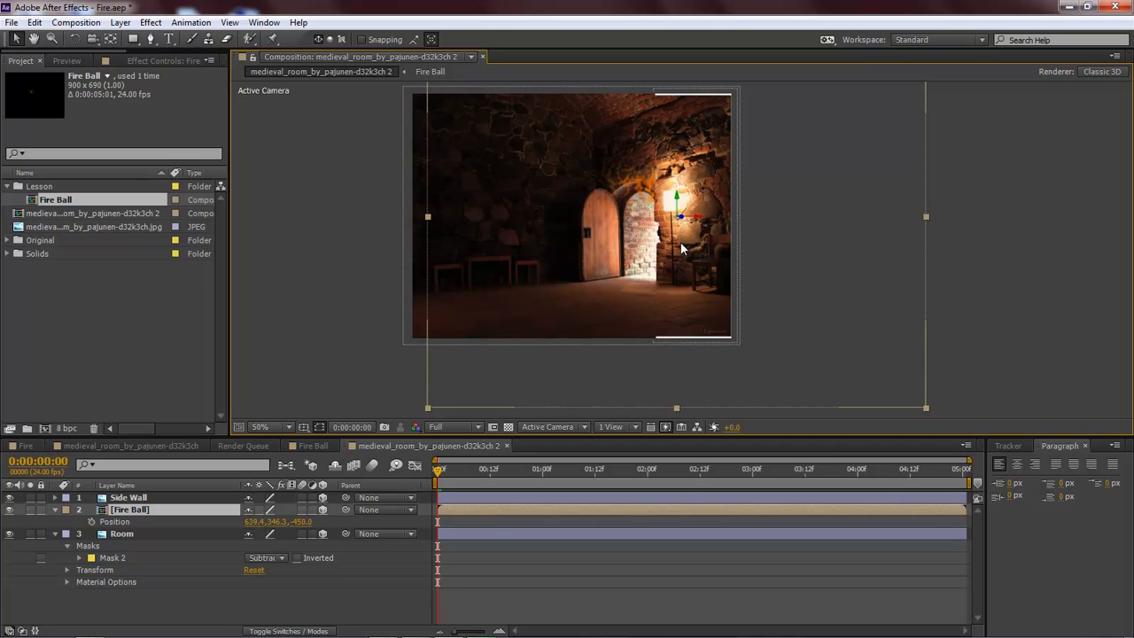
{"action": "key", "text": "shift+Page_Down"}
{"action": "key", "text": "Page_Down"}
{"action": "key", "text": "Page_Down"}
{"action": "key", "text": "Page_Down"}
{"action": "left_click_drag", "start_coordinate": [681, 243], "coordinate": [696, 234]}
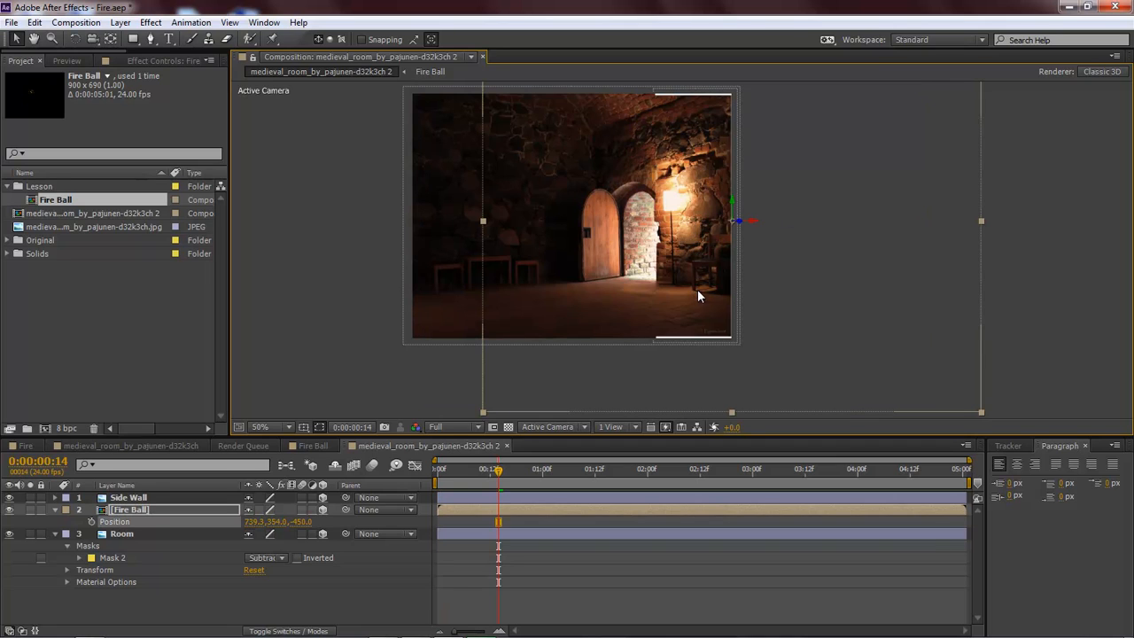
- Hide the Fire Ball layer, then stretch and nudge Side Wall until it fills the frame edges and lines up with Room at the seam
{"action": "left_click", "coordinate": [132, 497]}
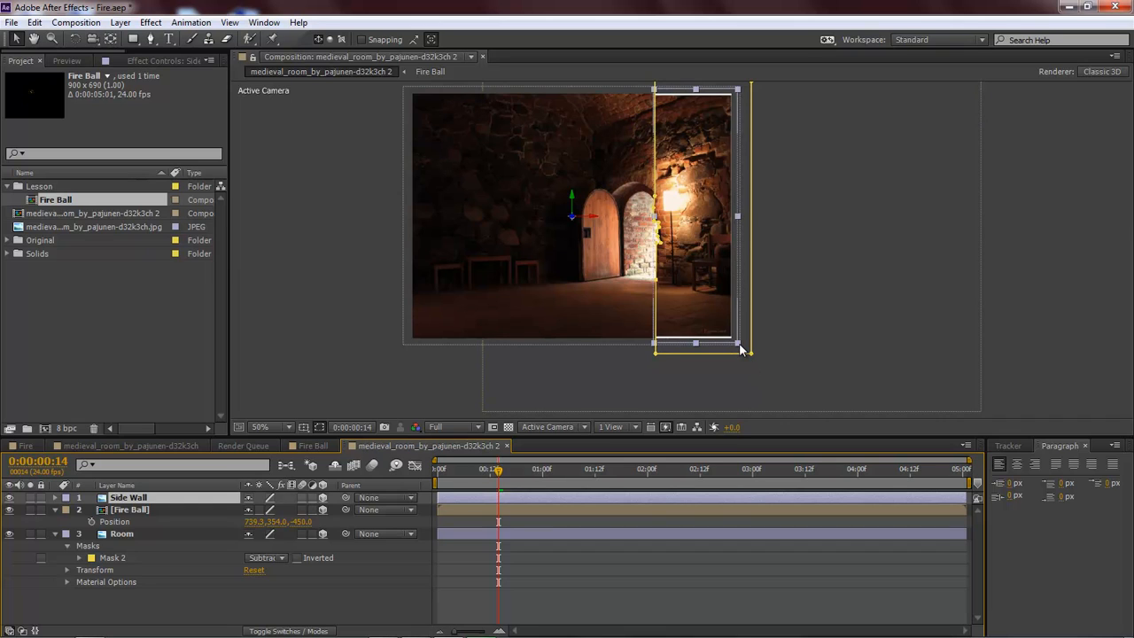
{"action": "left_click_drag", "start_coordinate": [740, 348], "coordinate": [758, 345]}
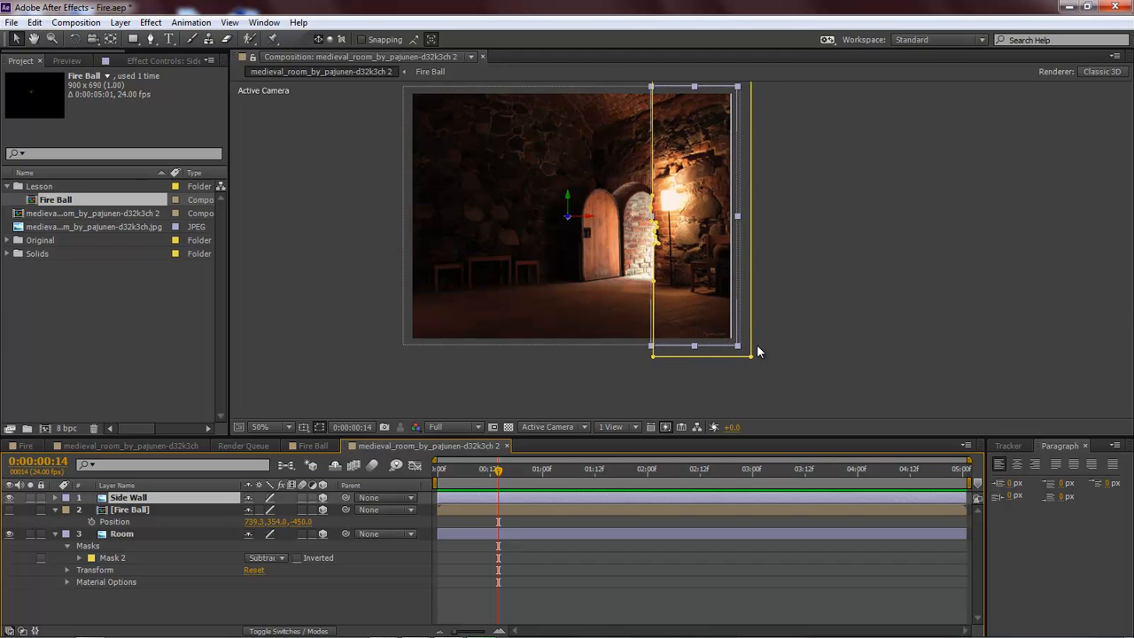
{"action": "key", "text": "Right"}
{"action": "key", "text": "Right"}
{"action": "key", "text": "Right"}
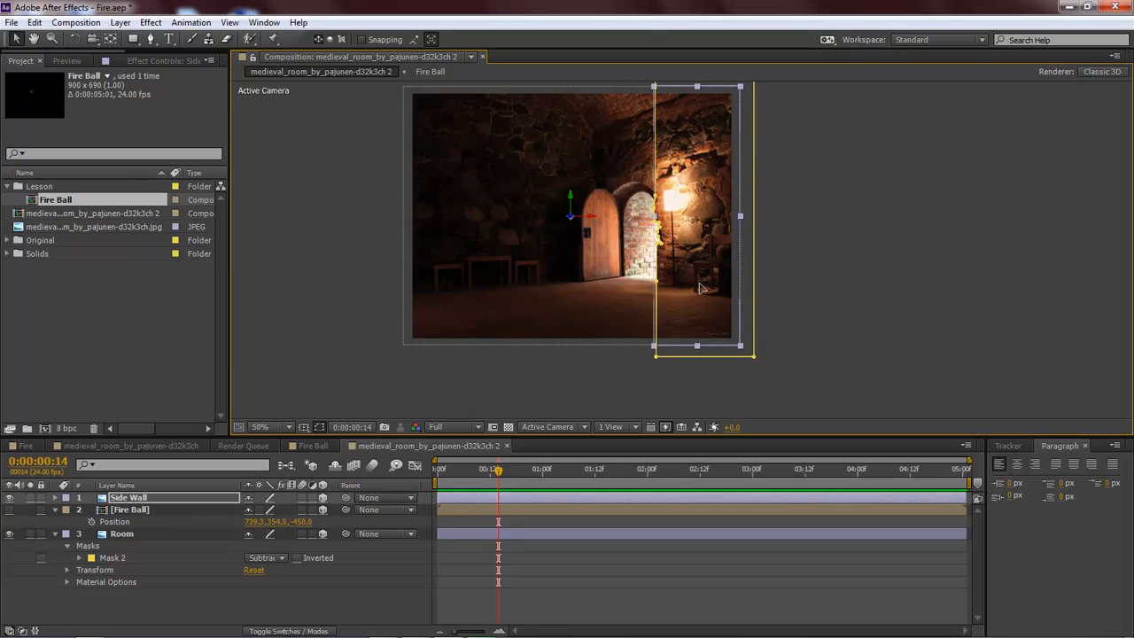
{"action": "left_click", "coordinate": [783, 285]}
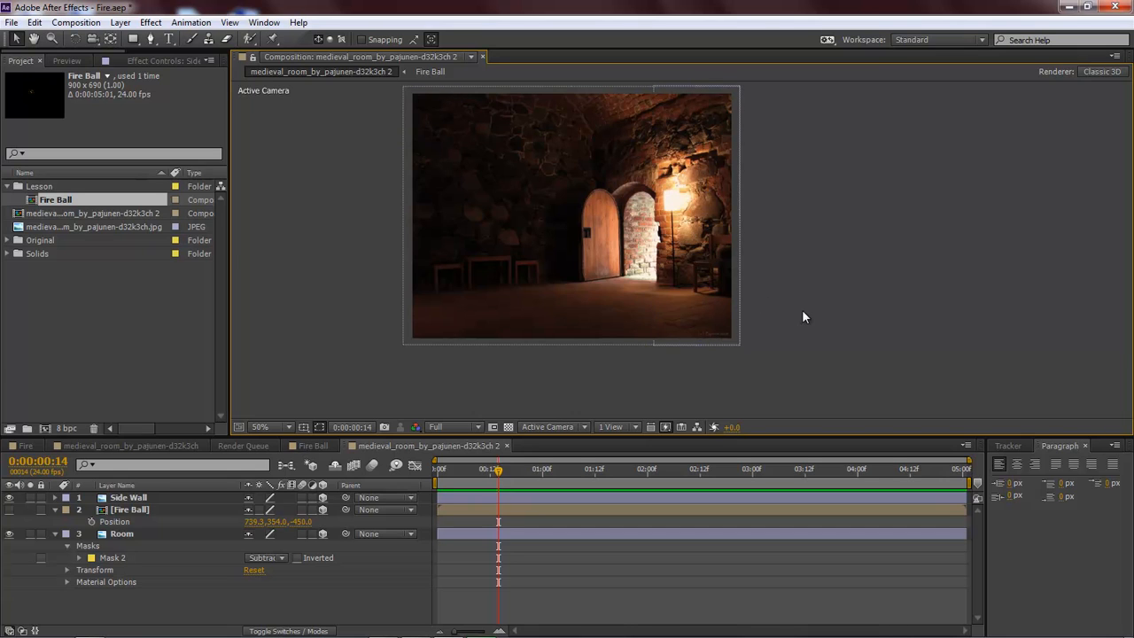
- Make the Fire Ball layer visible again
{"action": "scroll", "coordinate": [682, 248], "scroll_direction": "up", "scroll_amount": 1}
{"action": "scroll", "coordinate": [645, 154], "scroll_direction": "down", "scroll_amount": 2}
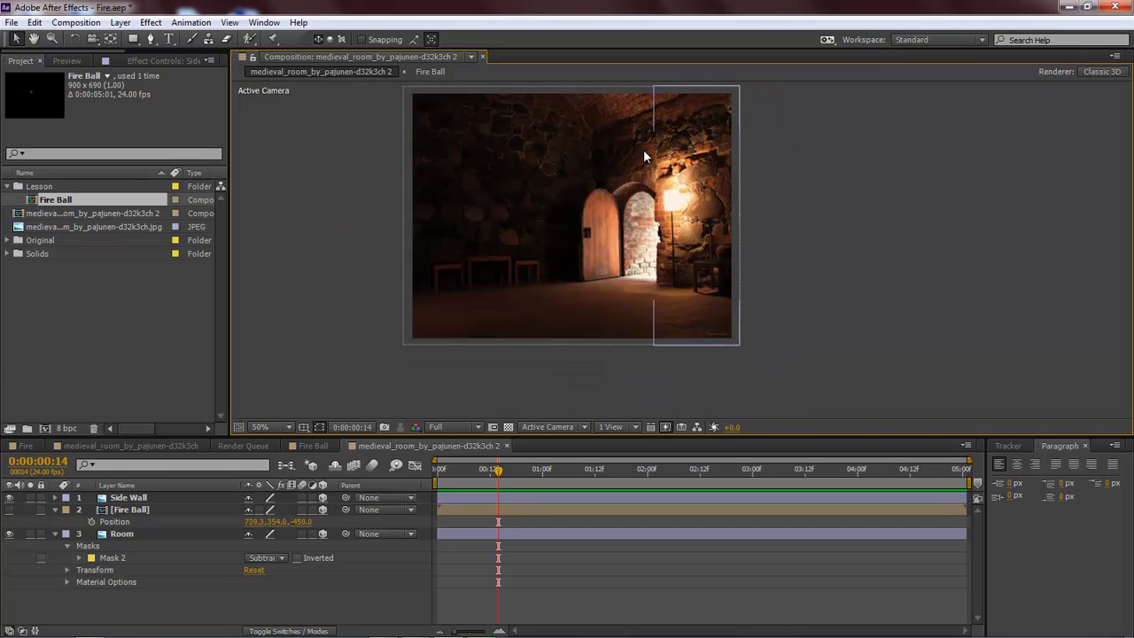
{"action": "left_click", "coordinate": [9, 510]}
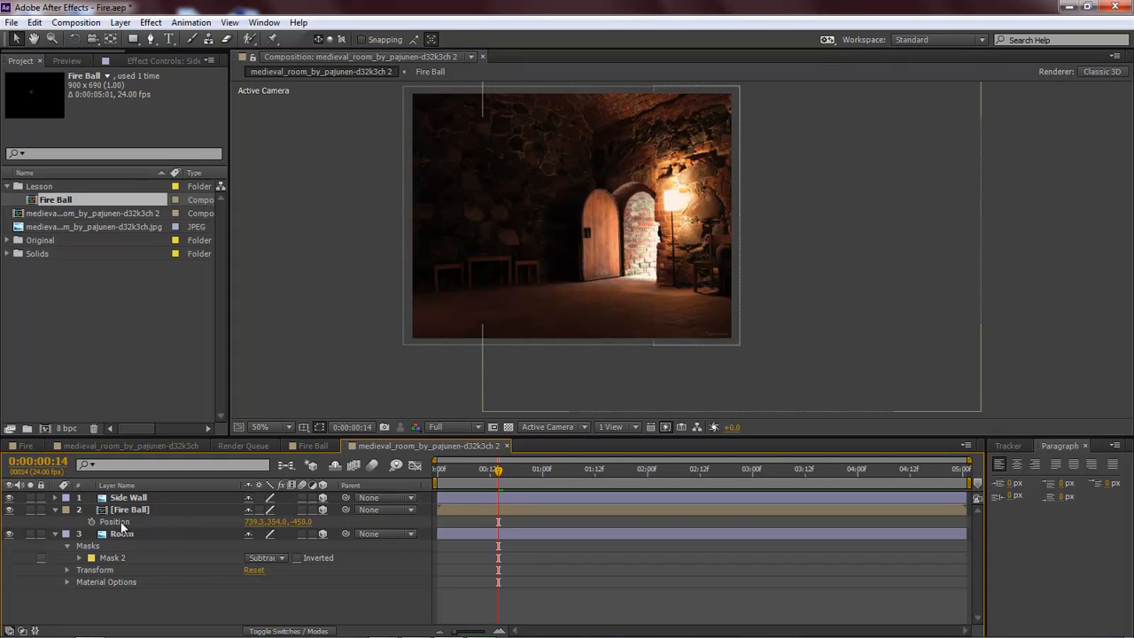
- At 0:00:00:13, move the Fire Ball layer to about 364, 482, -450 and start keyframing its position
{"action": "left_click", "coordinate": [127, 511]}
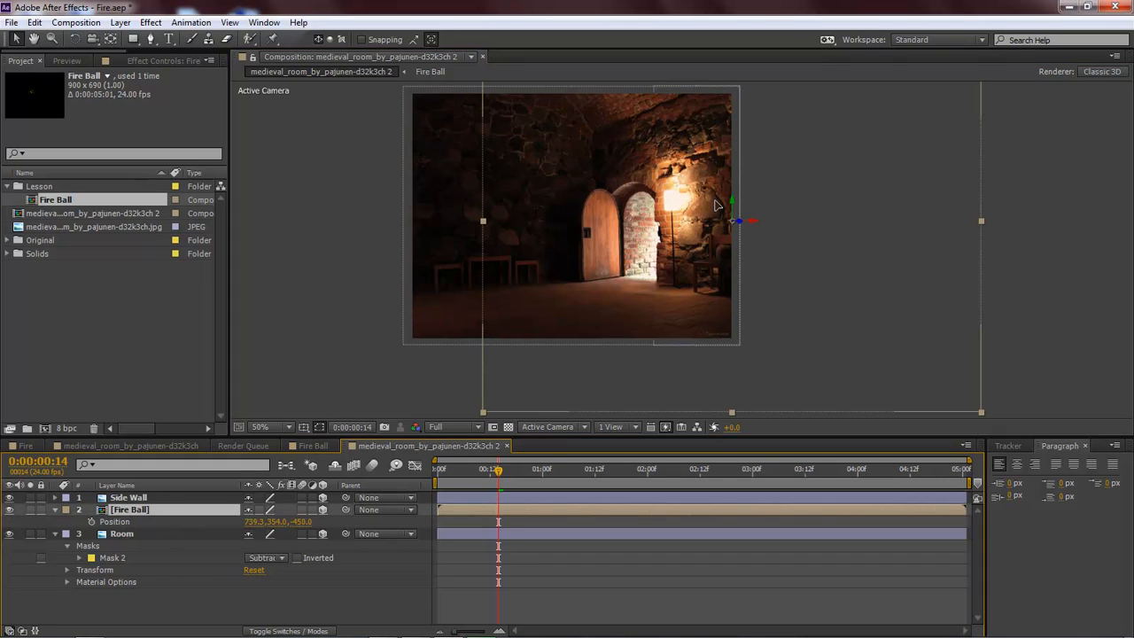
{"action": "left_click_drag", "start_coordinate": [718, 206], "coordinate": [580, 241]}
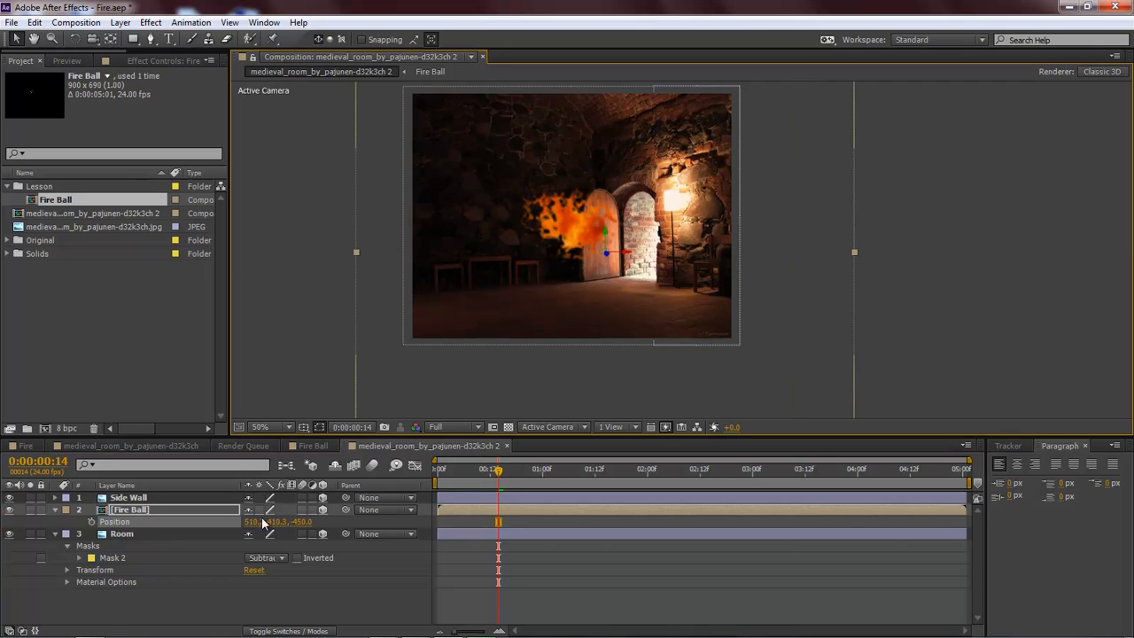
{"action": "mouse_move", "coordinate": [502, 478]}
{"action": "left_mouse_down"}
{"action": "mouse_move", "coordinate": [407, 479]}
{"action": "mouse_move", "coordinate": [497, 476]}
{"action": "left_mouse_up"}
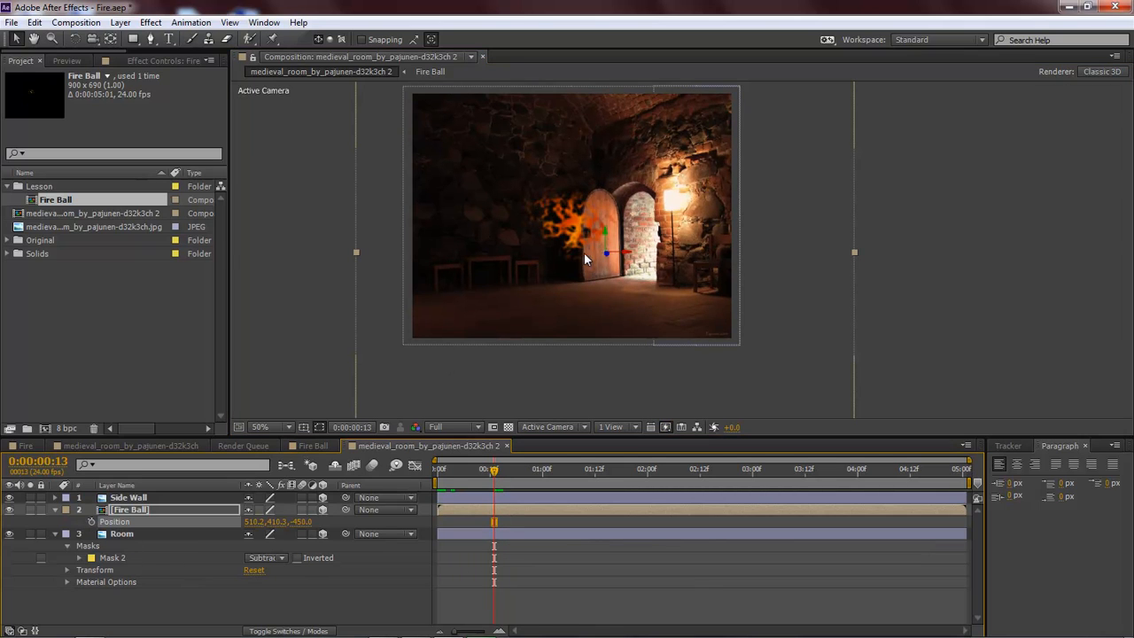
{"action": "left_click_drag", "start_coordinate": [584, 253], "coordinate": [496, 268]}
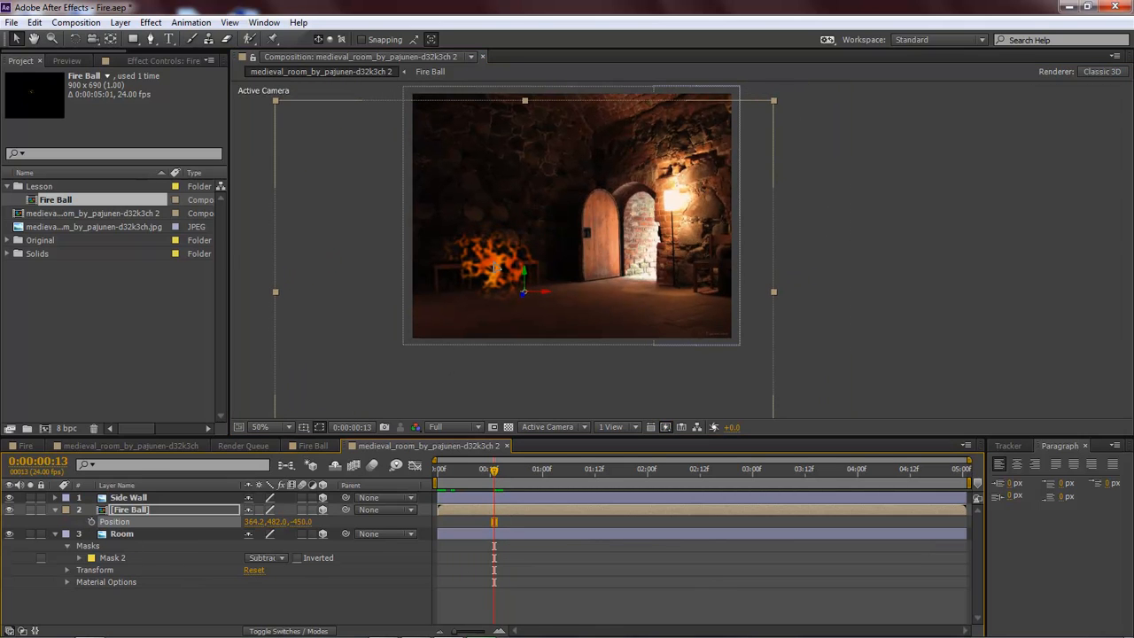
{"action": "left_click", "coordinate": [93, 522]}
- At 0:00:00:00, move Fire Ball behind the side wall to a position of about 735, 395, -450
{"action": "left_click_drag", "start_coordinate": [494, 476], "coordinate": [416, 469]}
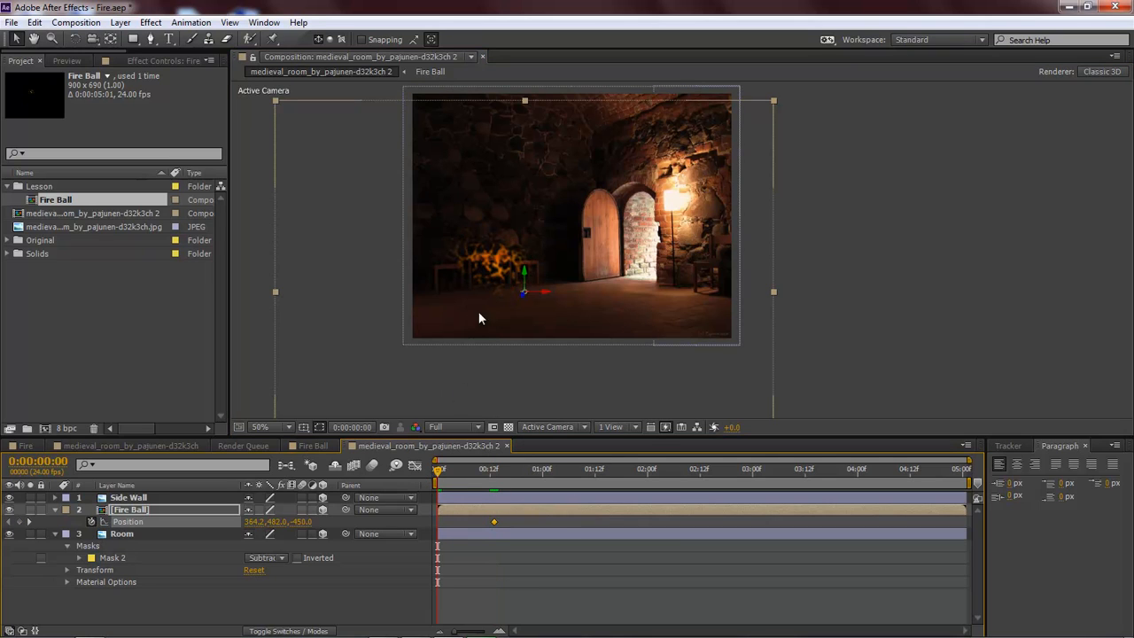
{"action": "left_click_drag", "start_coordinate": [497, 271], "coordinate": [703, 223]}
{"action": "left_click", "coordinate": [360, 371]}
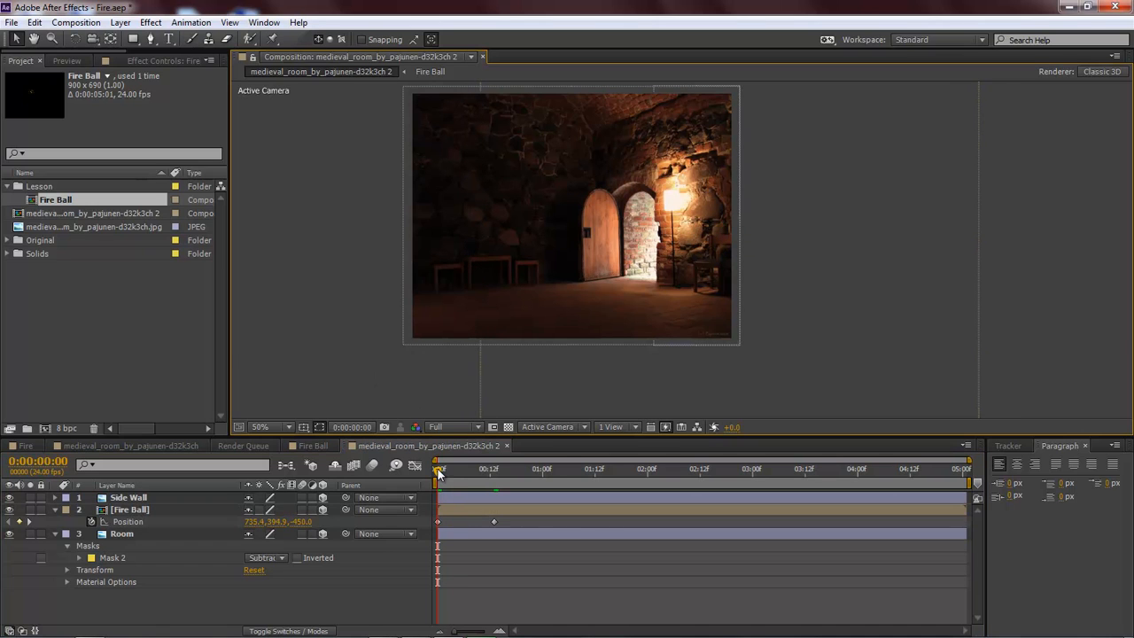
- Key Fire Ball's position at about 417, 481, -450 at 0:00:01:05 and about 472, 474, -592 at 0:00:01:22
{"action": "left_click", "coordinate": [465, 475]}
{"action": "left_click_drag", "start_coordinate": [465, 475], "coordinate": [564, 472]}
{"action": "left_click_drag", "start_coordinate": [512, 285], "coordinate": [540, 284]}
{"action": "left_click_drag", "start_coordinate": [563, 470], "coordinate": [639, 471]}
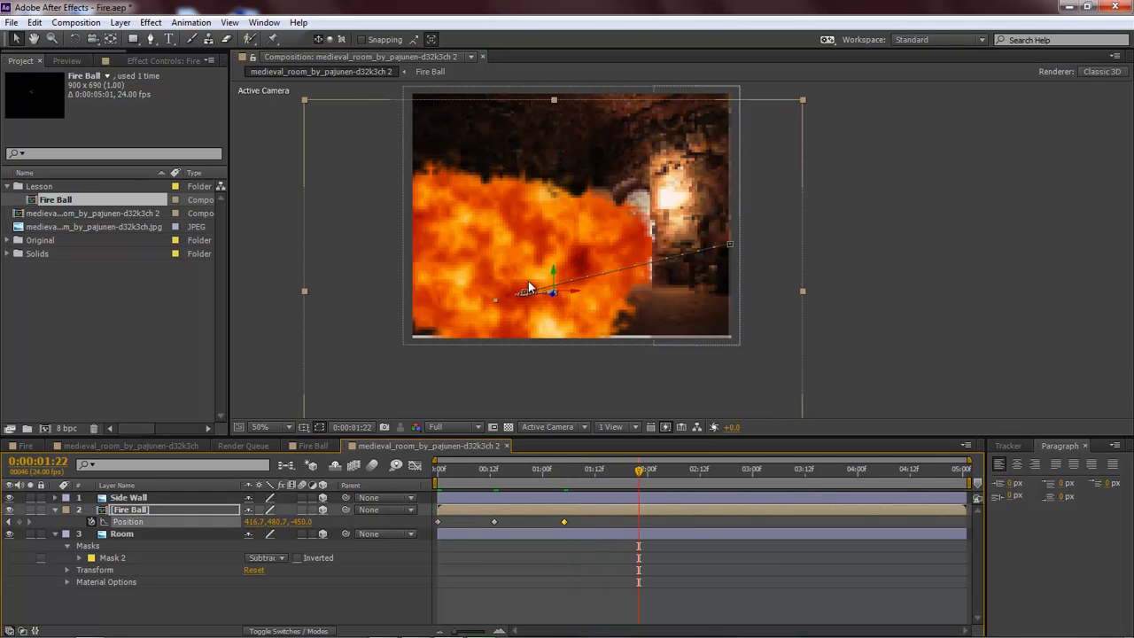
{"action": "left_click_drag", "start_coordinate": [522, 266], "coordinate": [552, 262]}
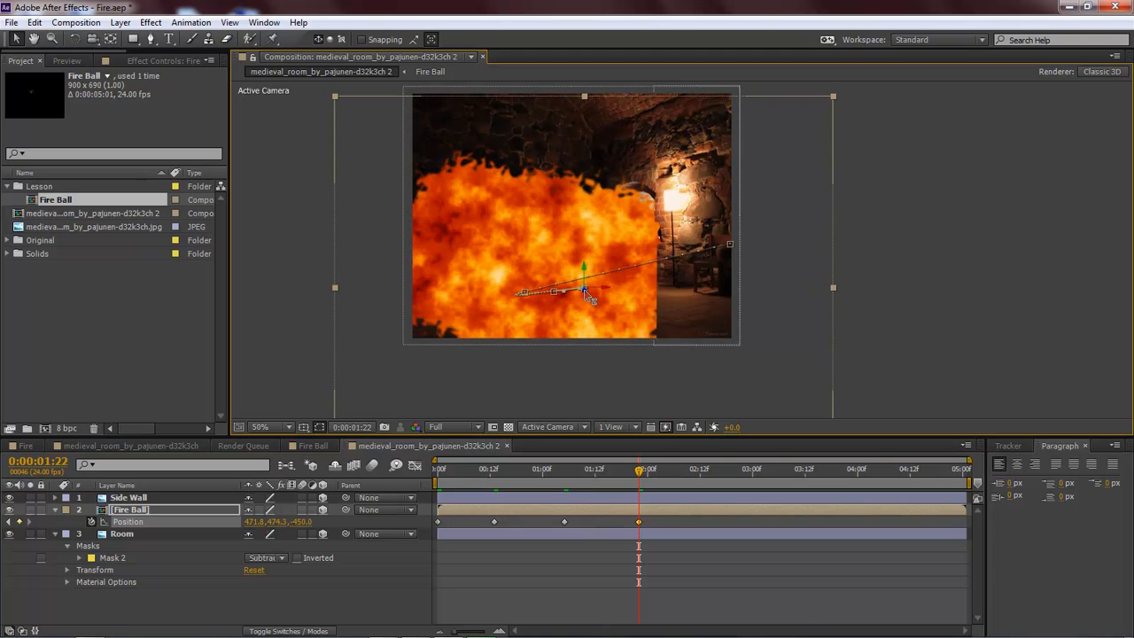
{"action": "left_click_drag", "start_coordinate": [589, 298], "coordinate": [545, 349]}
- Play the composition from the start to check the fireball's motion out of the doorway
{"action": "left_click_drag", "start_coordinate": [643, 479], "coordinate": [438, 486]}
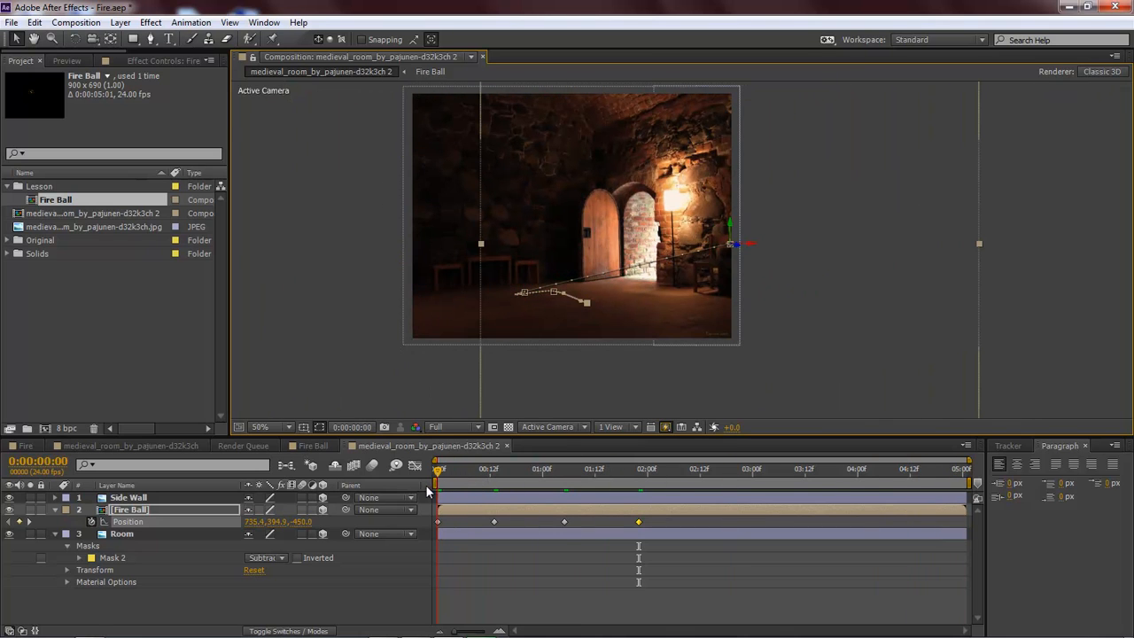
{"action": "left_click", "coordinate": [300, 322]}
{"action": "key", "text": "space"}
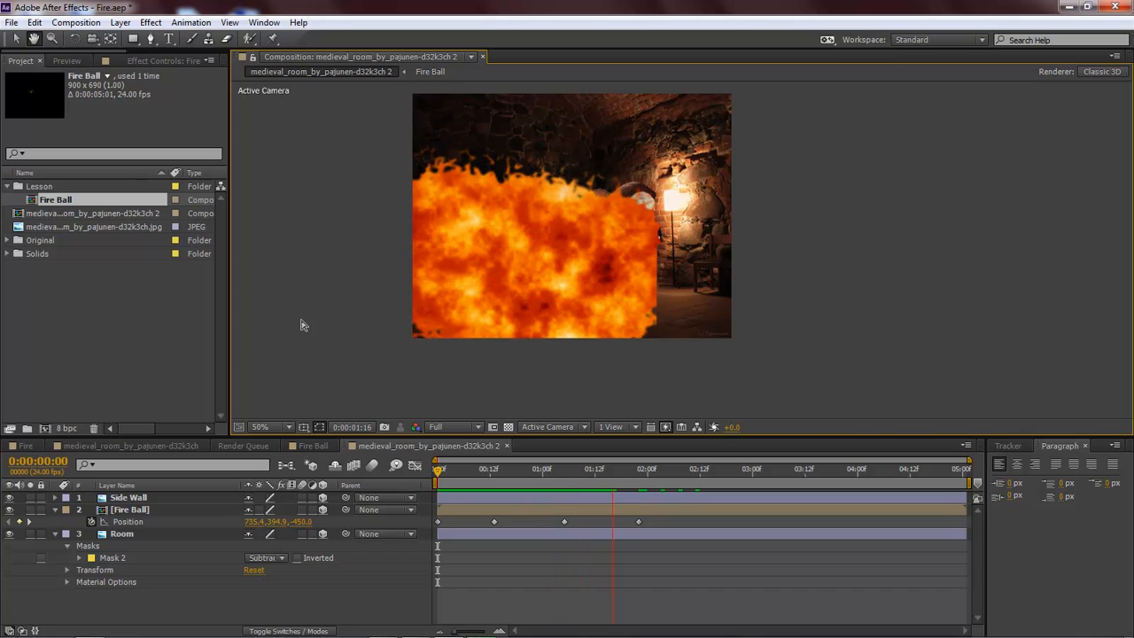
{"action": "key", "text": "space"}
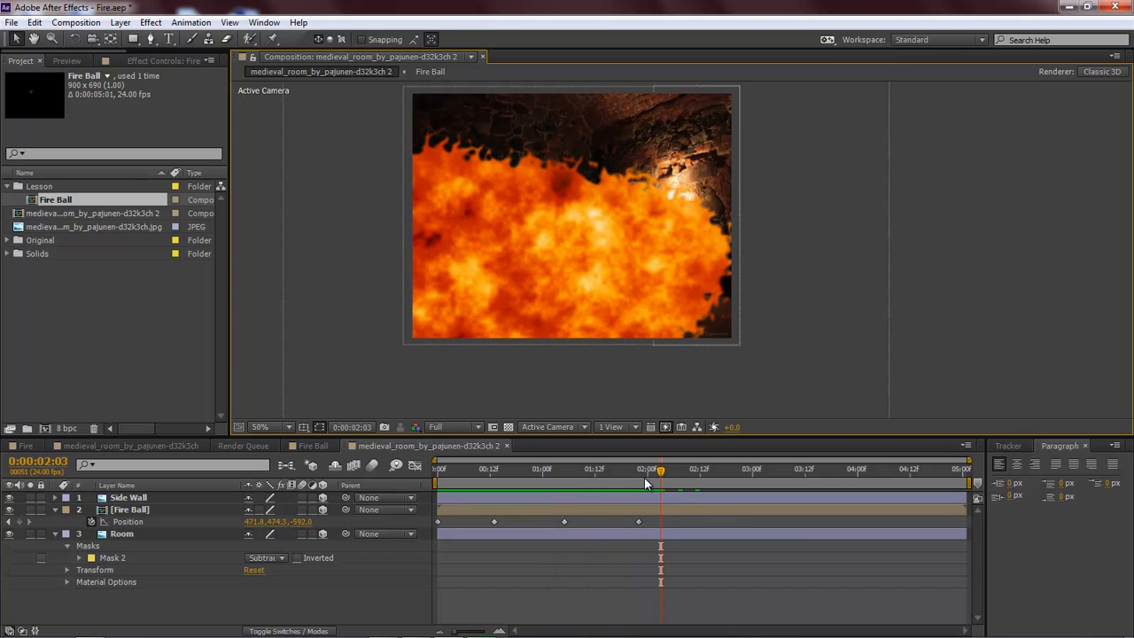
{"action": "left_click_drag", "start_coordinate": [661, 479], "coordinate": [601, 479]}
{"action": "left_click", "coordinate": [125, 509]}
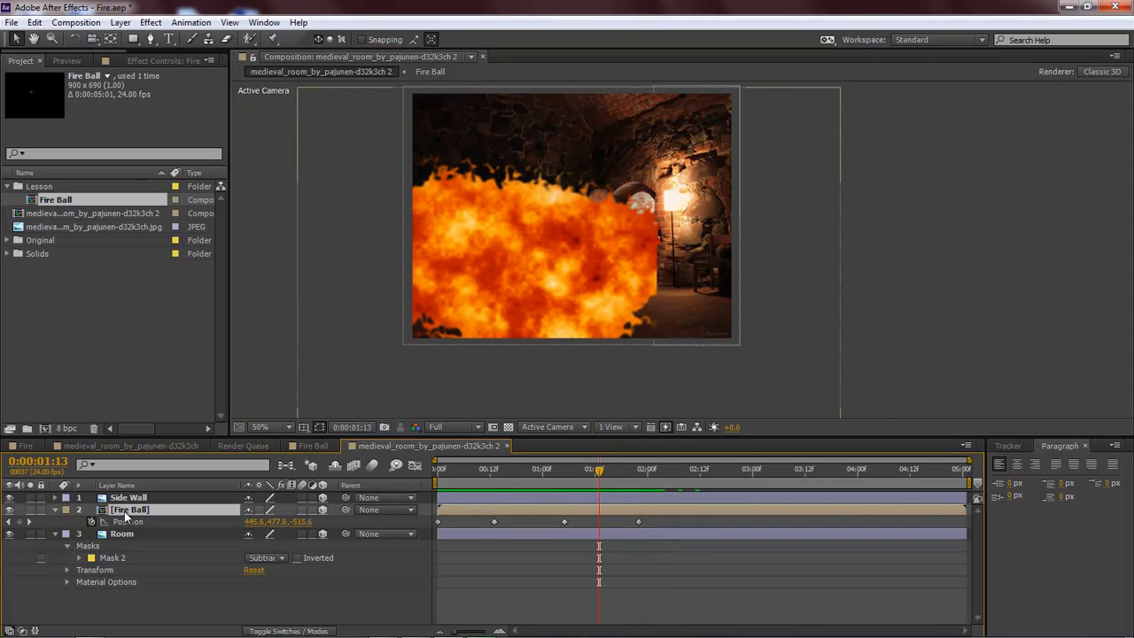
{"action": "left_click_drag", "start_coordinate": [572, 304], "coordinate": [503, 333]}
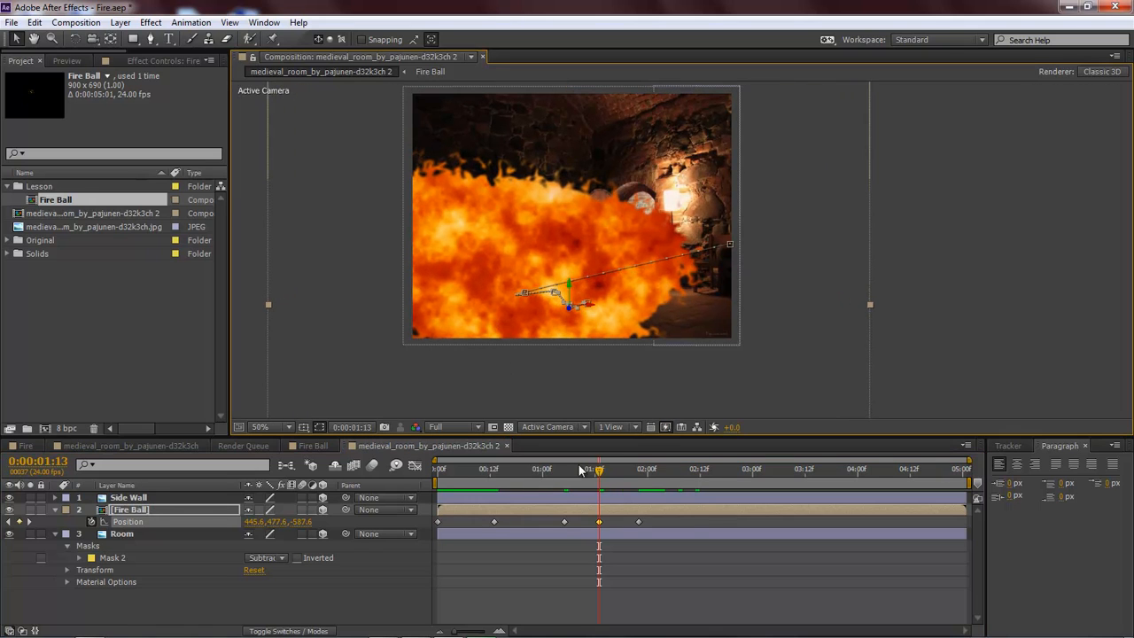
{"action": "mouse_move", "coordinate": [601, 476]}
{"action": "left_mouse_down"}
{"action": "mouse_move", "coordinate": [550, 475]}
{"action": "mouse_move", "coordinate": [600, 475]}
{"action": "mouse_move", "coordinate": [586, 476]}
{"action": "left_mouse_up"}
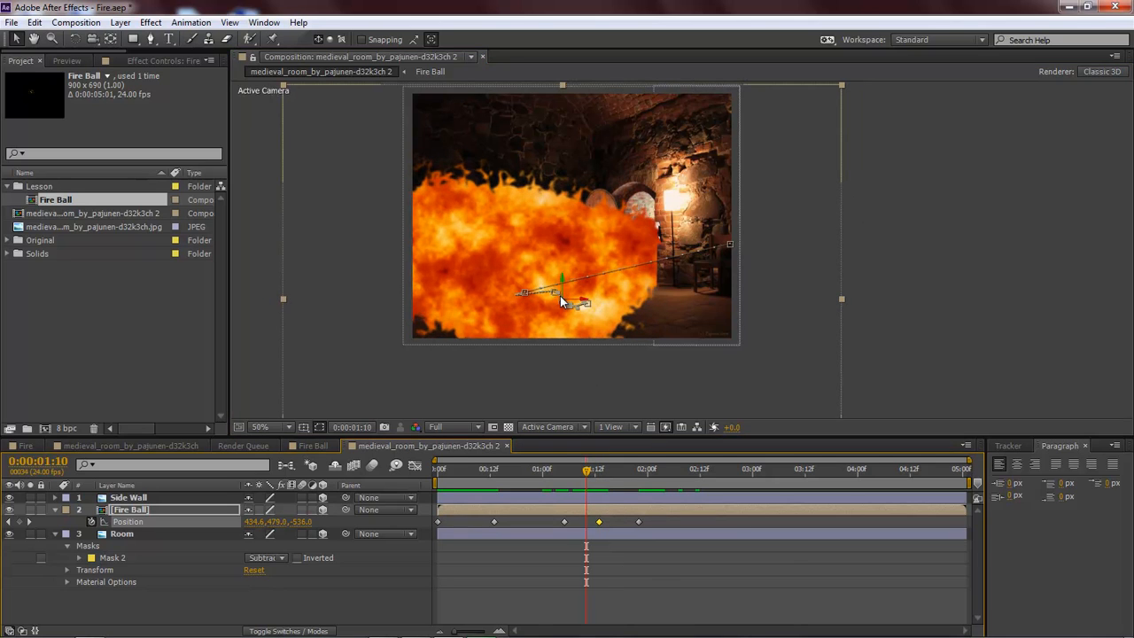
{"action": "left_click_drag", "start_coordinate": [579, 305], "coordinate": [512, 330]}
{"action": "mouse_move", "coordinate": [582, 476]}
{"action": "left_mouse_down"}
{"action": "mouse_move", "coordinate": [567, 476]}
{"action": "mouse_move", "coordinate": [578, 476]}
{"action": "left_mouse_up"}
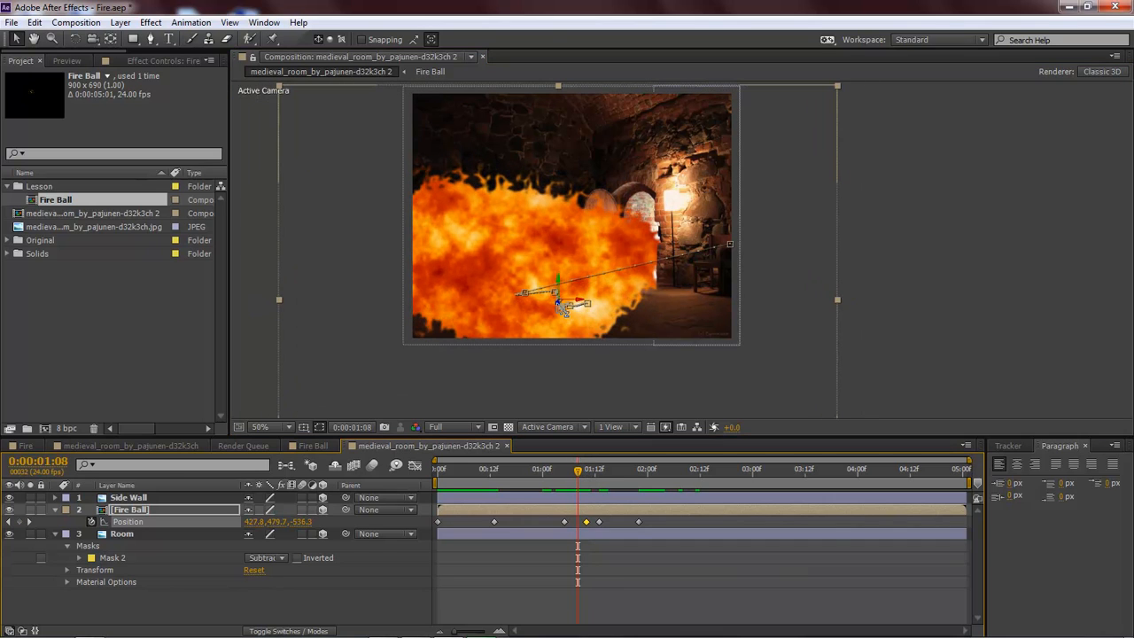
{"action": "left_click_drag", "start_coordinate": [558, 305], "coordinate": [472, 349]}
{"action": "mouse_move", "coordinate": [575, 479]}
{"action": "left_mouse_down"}
{"action": "mouse_move", "coordinate": [539, 479]}
{"action": "mouse_move", "coordinate": [610, 478]}
{"action": "mouse_move", "coordinate": [590, 479]}
{"action": "left_mouse_up"}
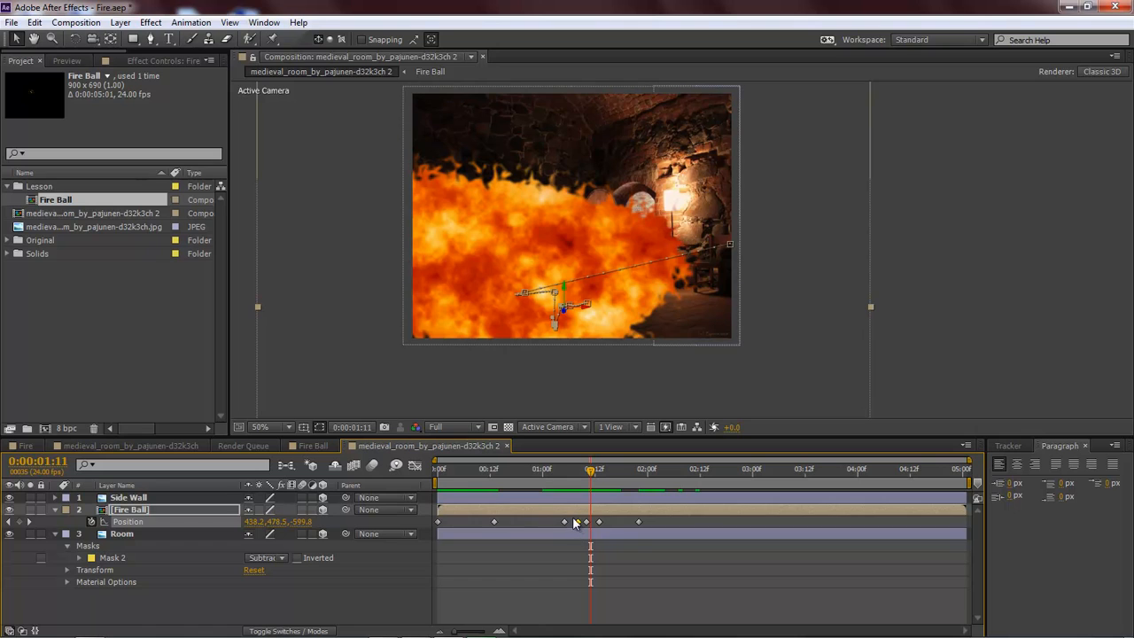
{"action": "left_click_drag", "start_coordinate": [574, 518], "coordinate": [602, 525]}
{"action": "key", "text": "Delete"}
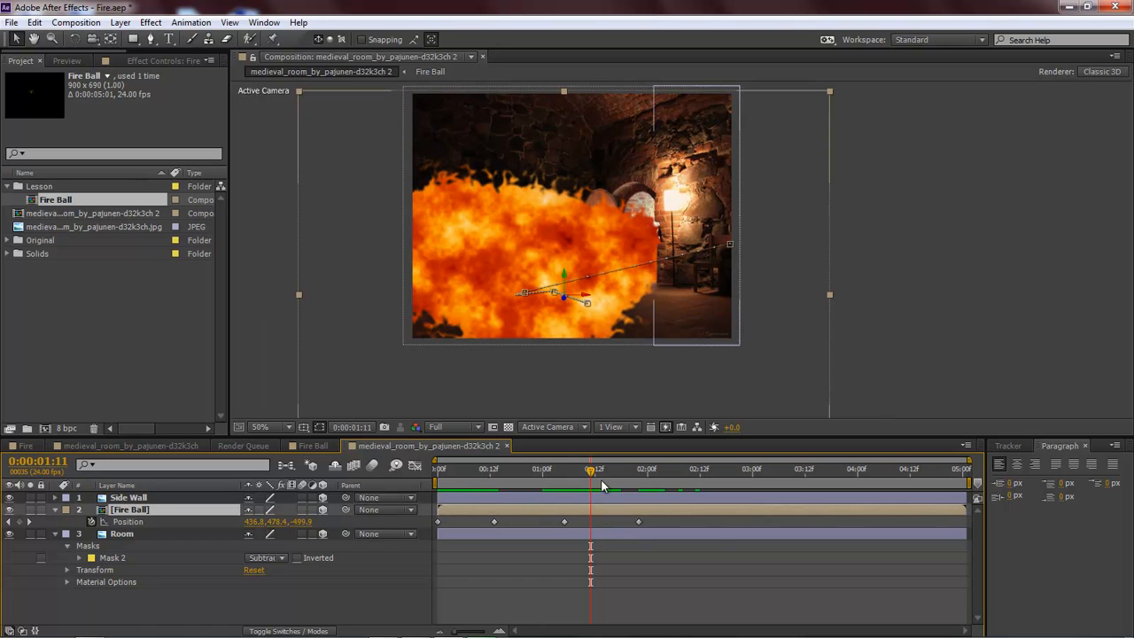
- At 0:00:01:12, pull Fire Ball toward the camera to a Z position of about -706, and delete its 0:00:01:05 position keyframe
{"action": "mouse_move", "coordinate": [590, 467]}
{"action": "left_mouse_down"}
{"action": "mouse_move", "coordinate": [544, 472]}
{"action": "mouse_move", "coordinate": [641, 474]}
{"action": "mouse_move", "coordinate": [552, 473]}
{"action": "mouse_move", "coordinate": [595, 471]}
{"action": "left_mouse_up"}
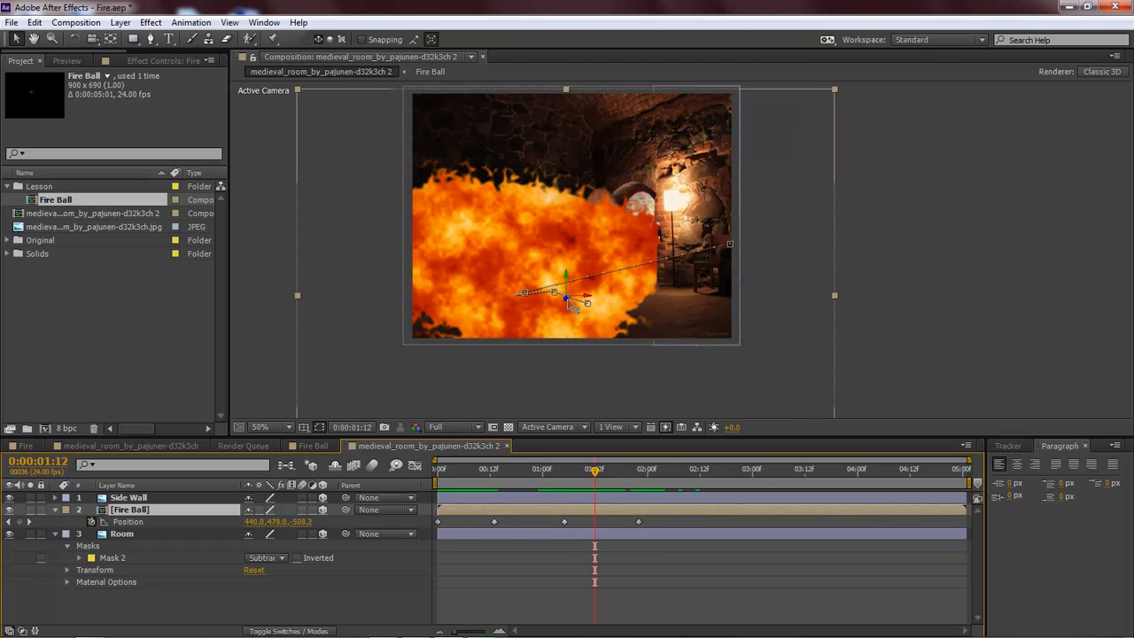
{"action": "left_click_drag", "start_coordinate": [567, 301], "coordinate": [528, 372]}
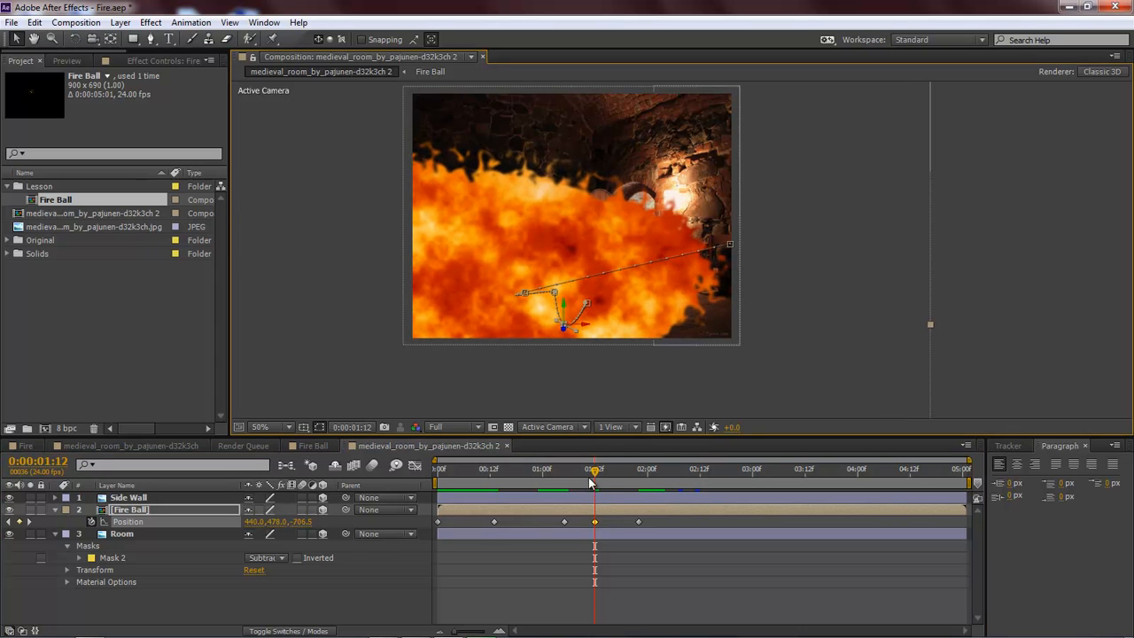
{"action": "left_click_drag", "start_coordinate": [599, 479], "coordinate": [564, 480]}
{"action": "key", "text": "Delete"}
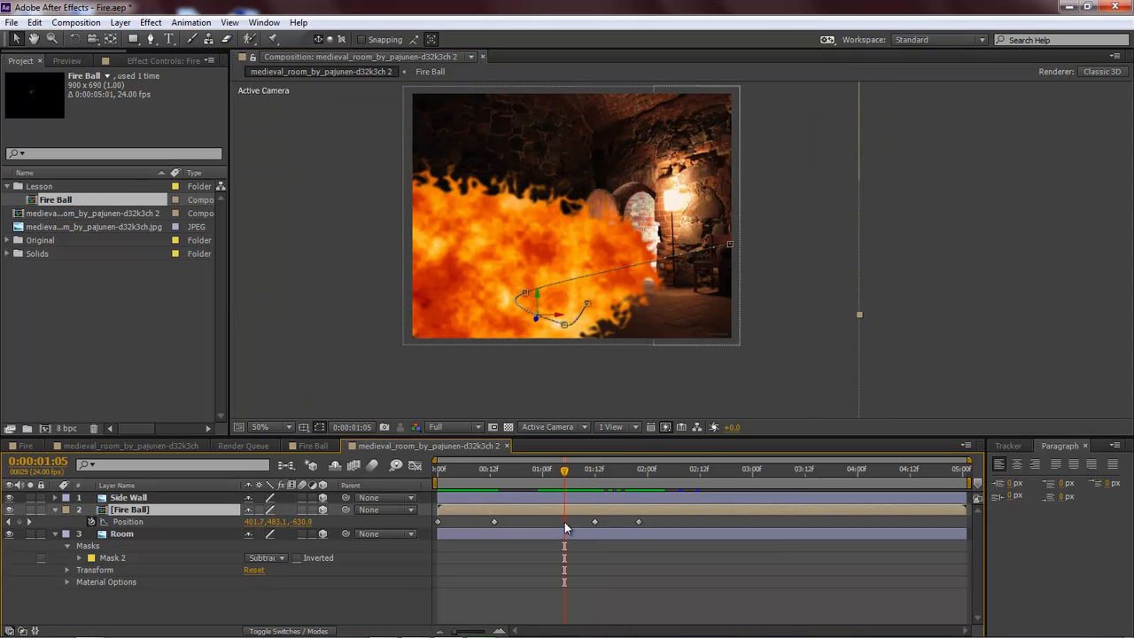
- Run a RAM preview of the revised fireball animation
{"action": "key", "text": "KP_0"}
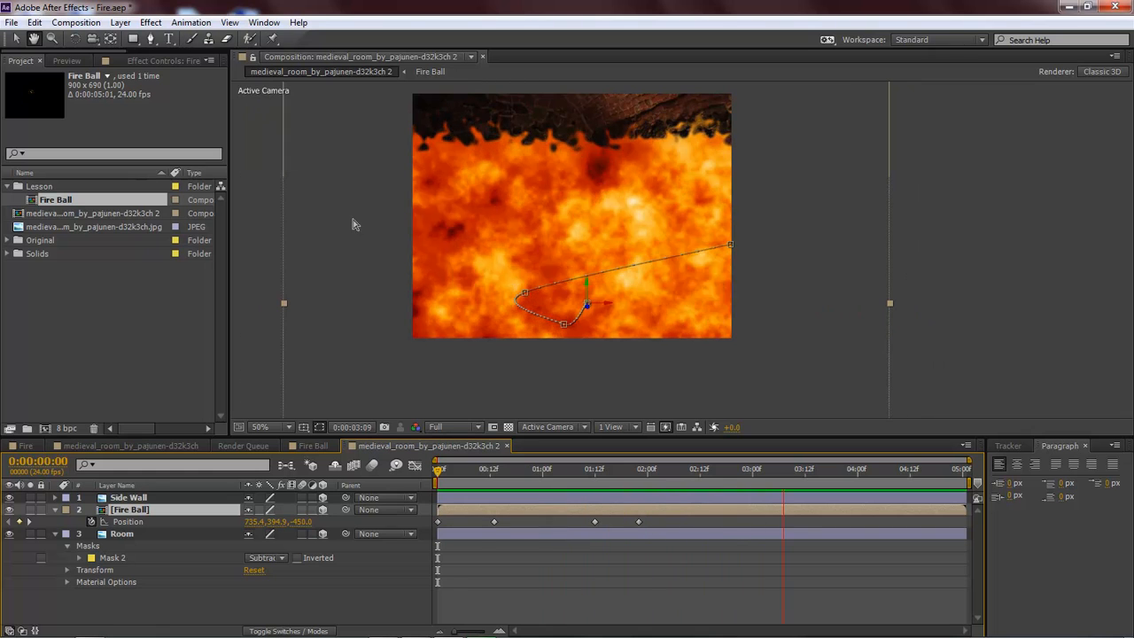
{"action": "key", "text": "space"}
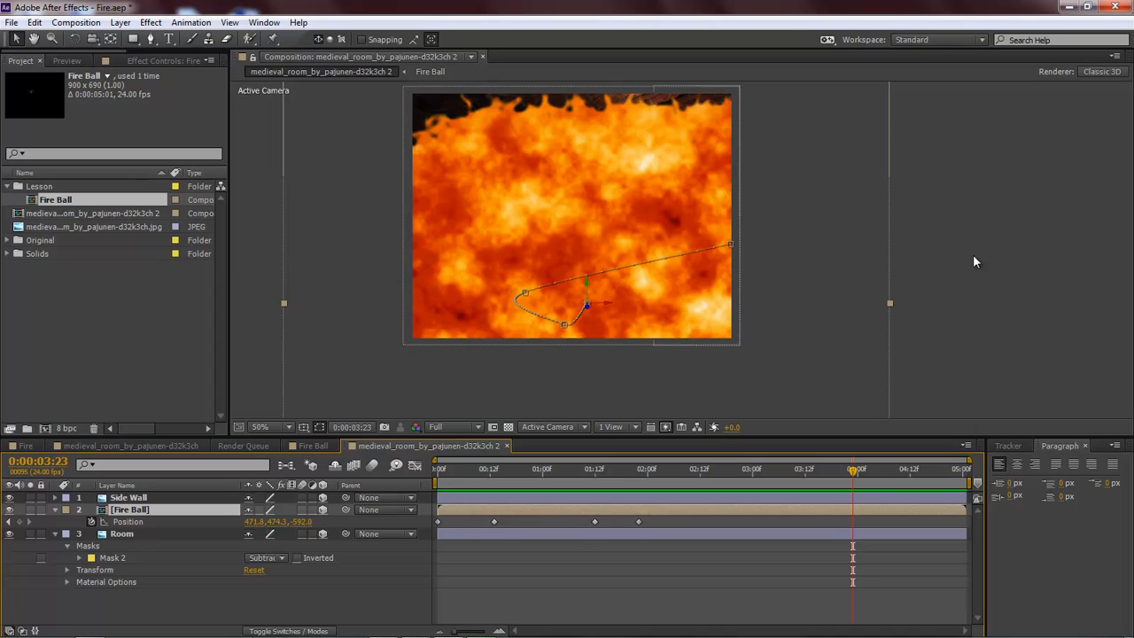
- Switch to the browser to view the Medieval Room image's deviantART page and its credits, and return to After Effects
{"action": "left_click", "coordinate": [415, 628]}
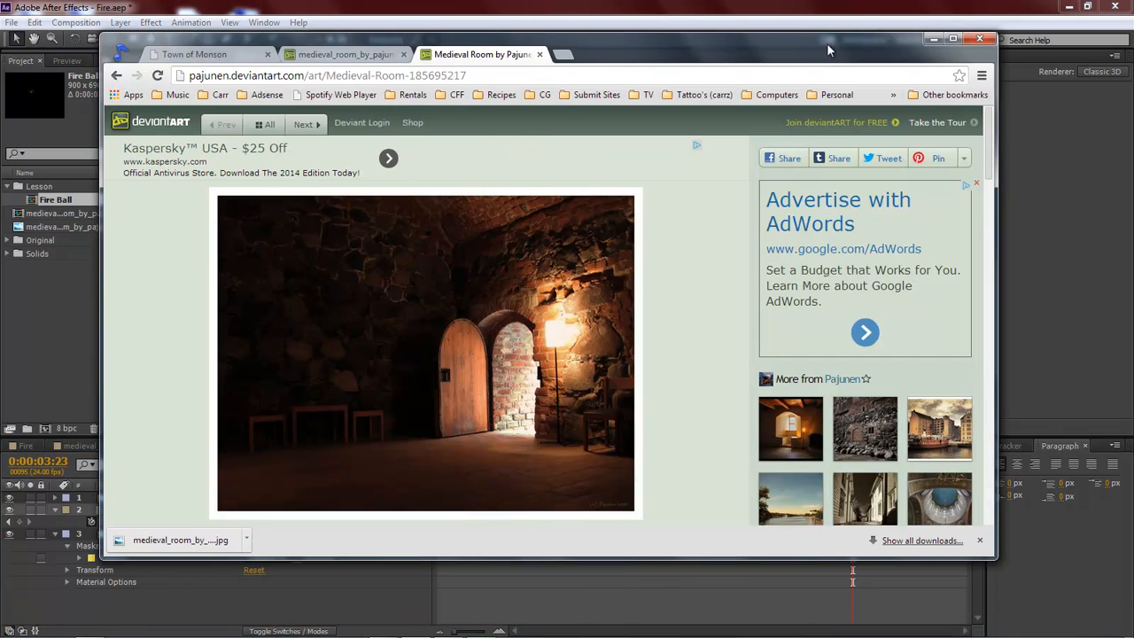
{"action": "scroll", "coordinate": [697, 289], "scroll_direction": "down", "scroll_amount": 2}
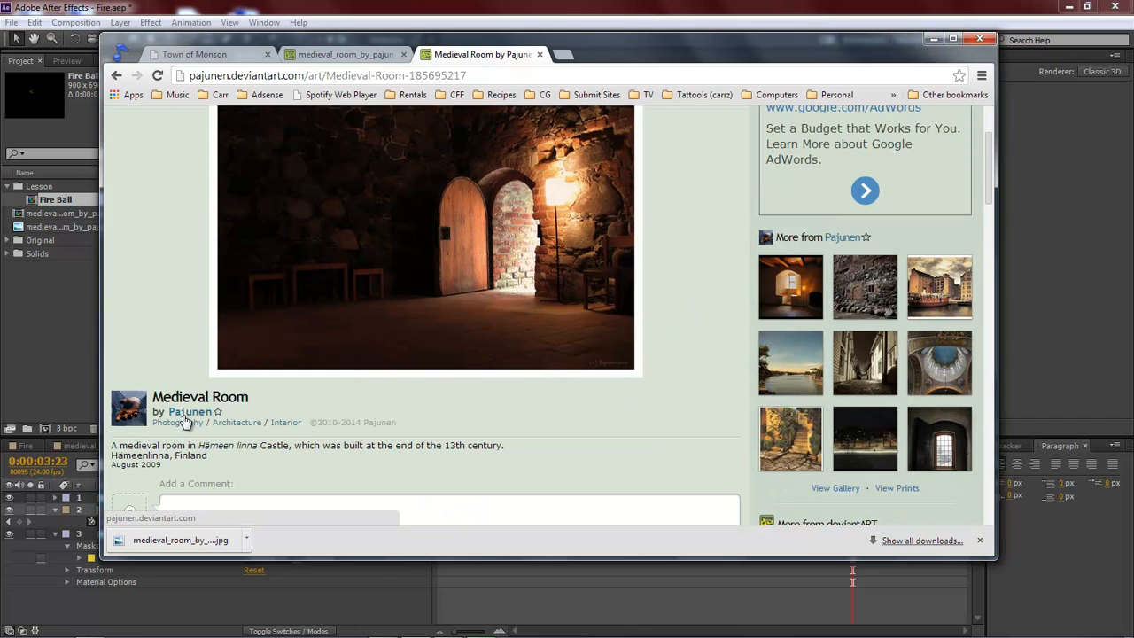
{"action": "left_click", "coordinate": [936, 40]}
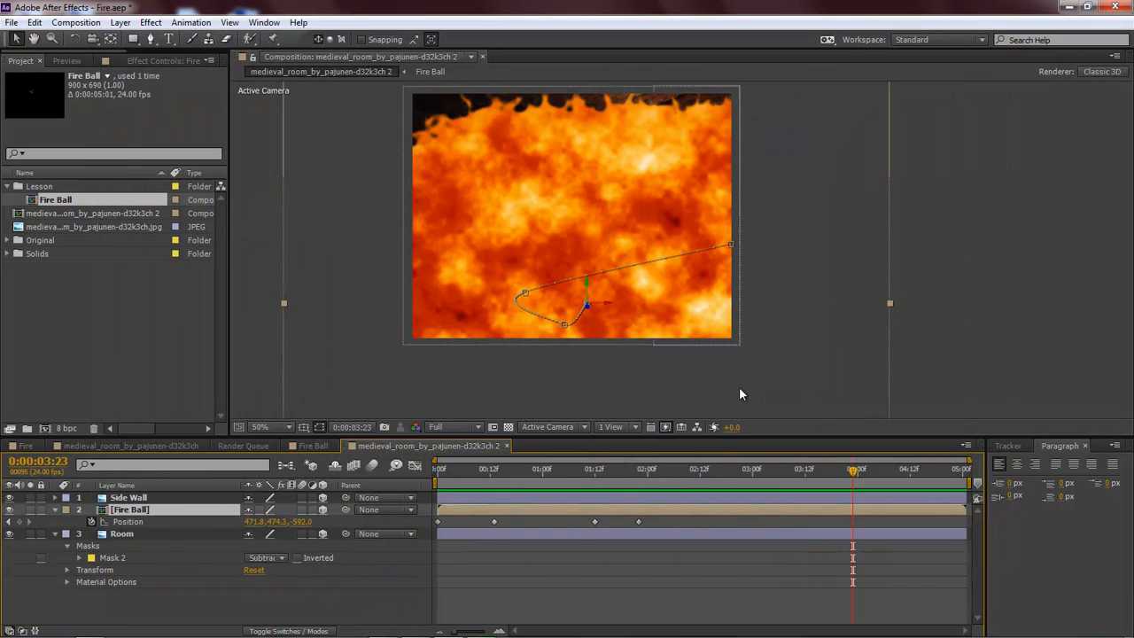